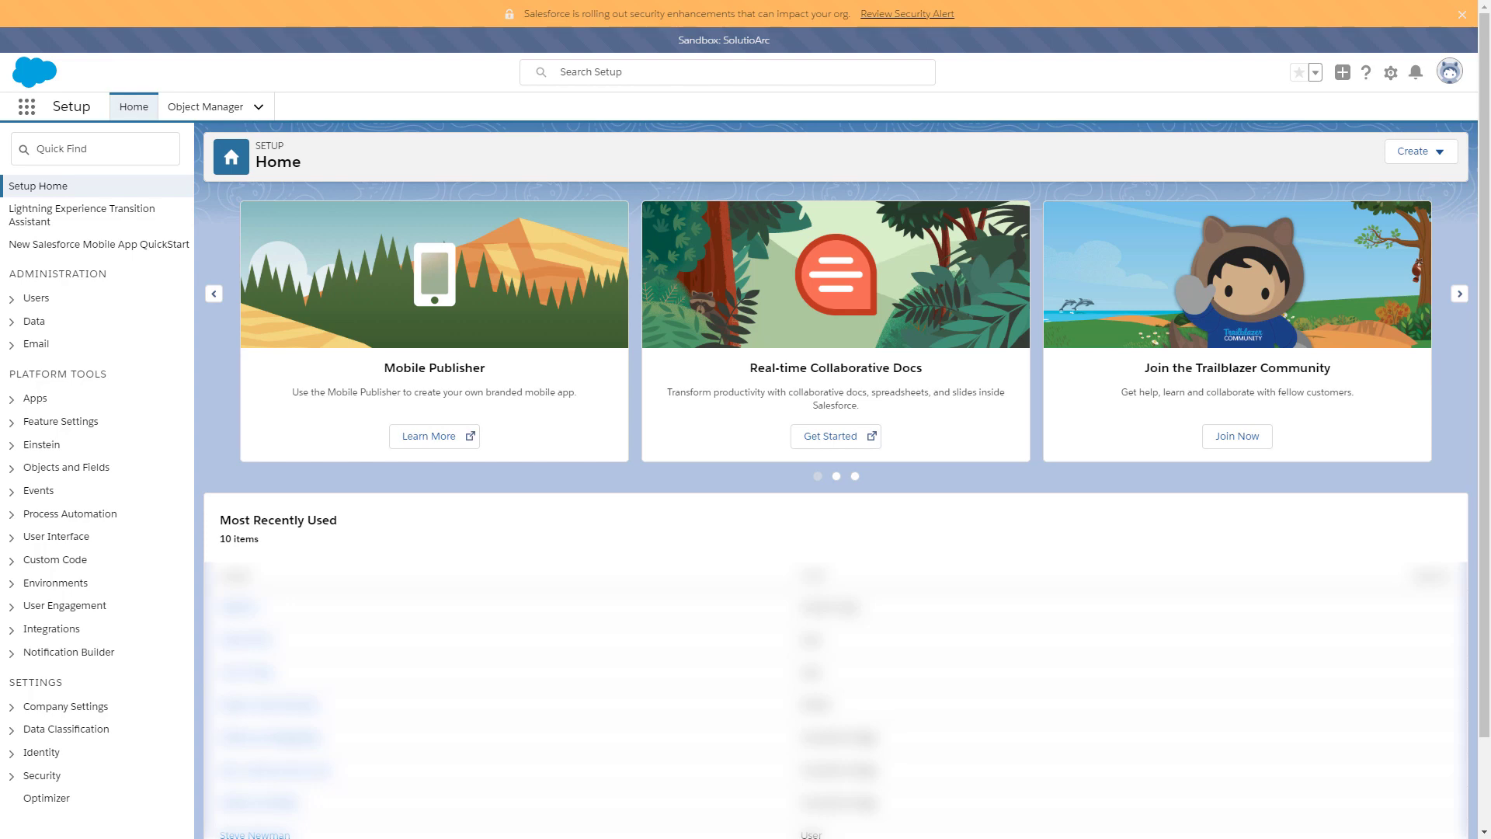
- Filter Setup by 'apps', go to App Manager and start a New Connected App
click(117, 153)
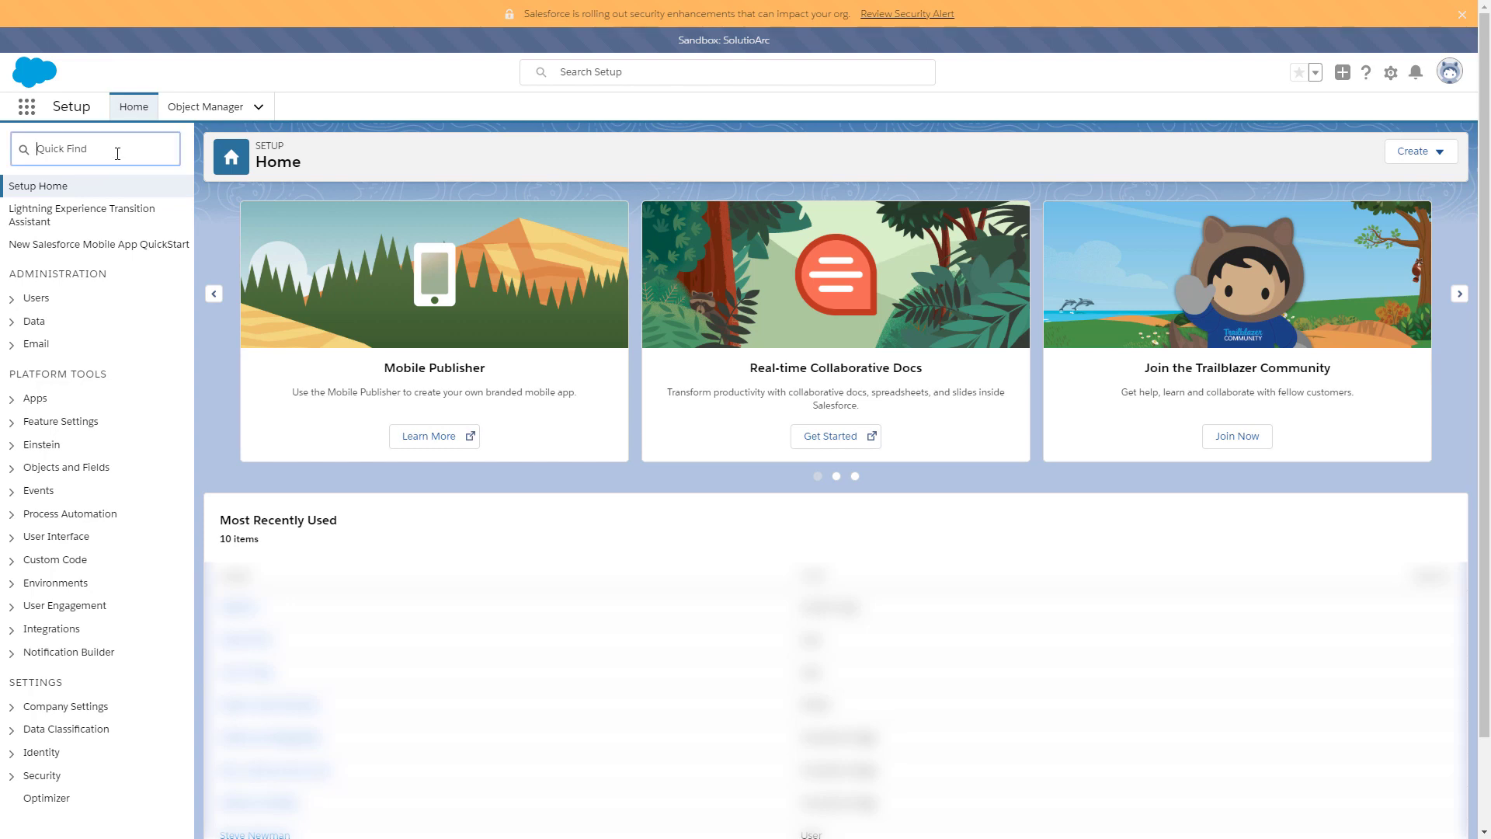
text(apps)
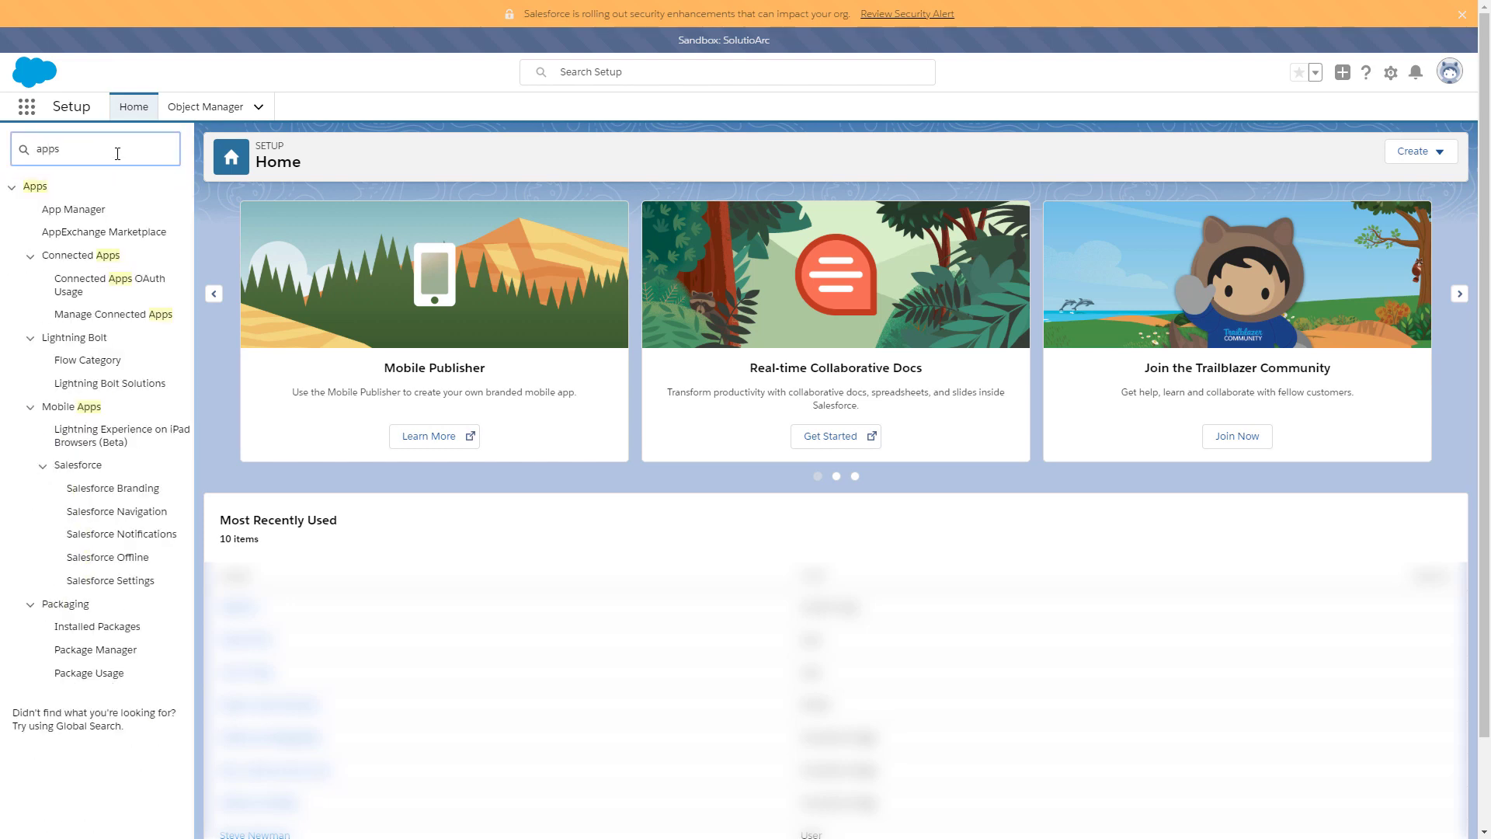
click(94, 218)
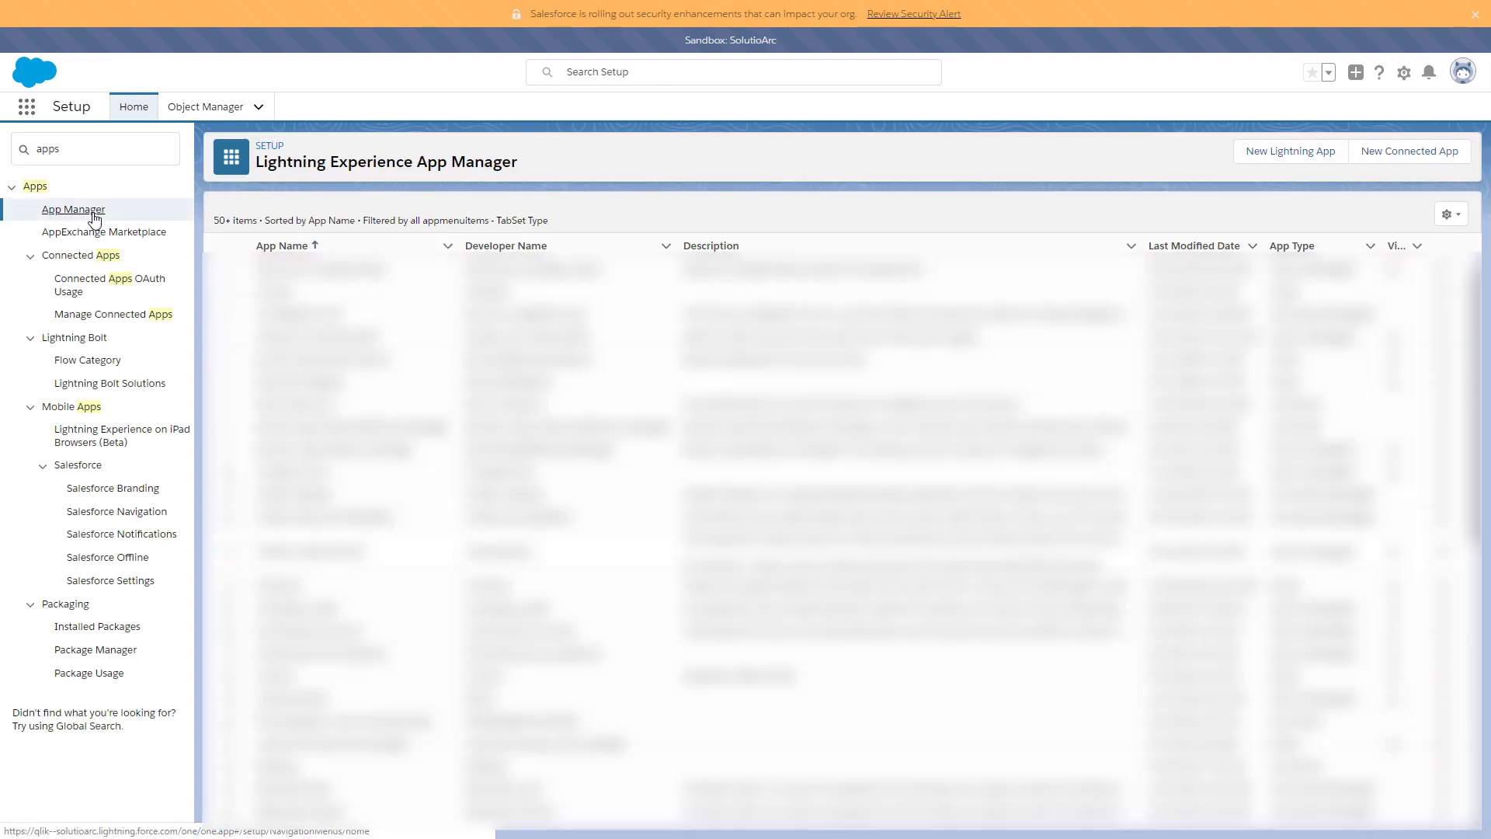
click(1411, 152)
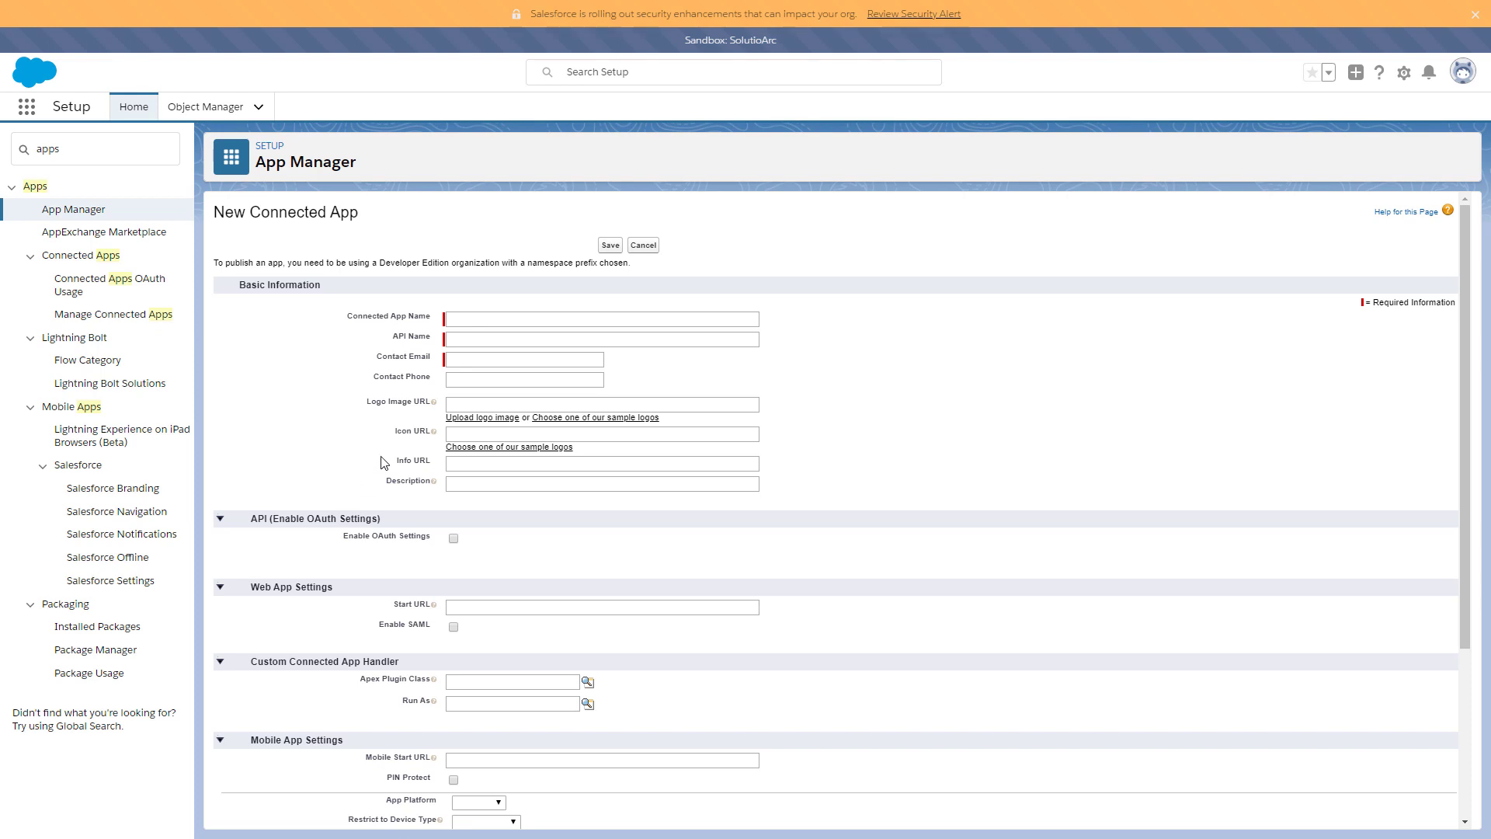
- Name the app QlikCloudServices, fill in the contact e-mail, and enable OAuth settings
click(487, 320)
text(Ql)
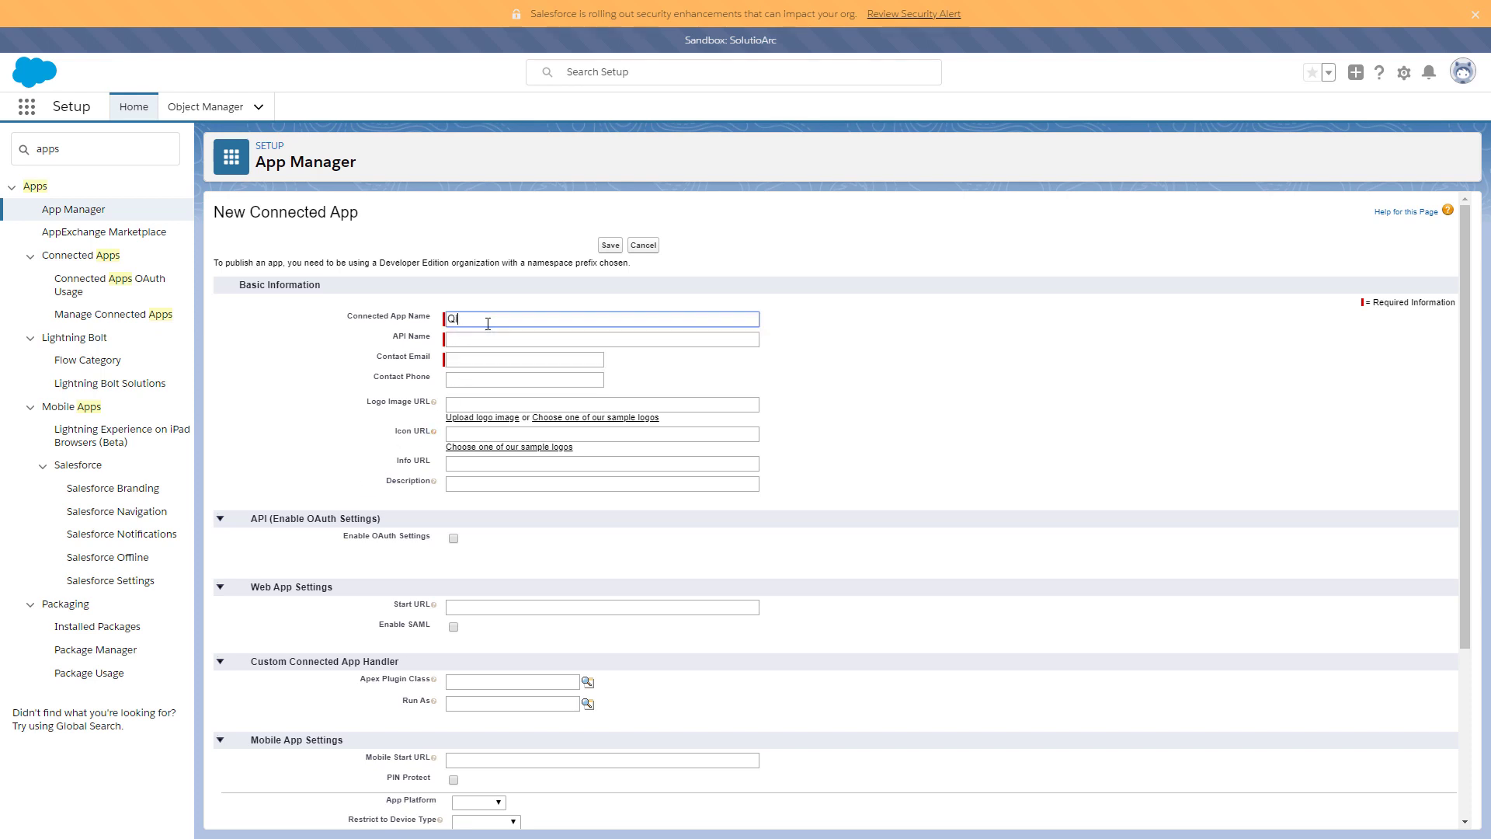
text(ikCloudServices)
key(Tab)
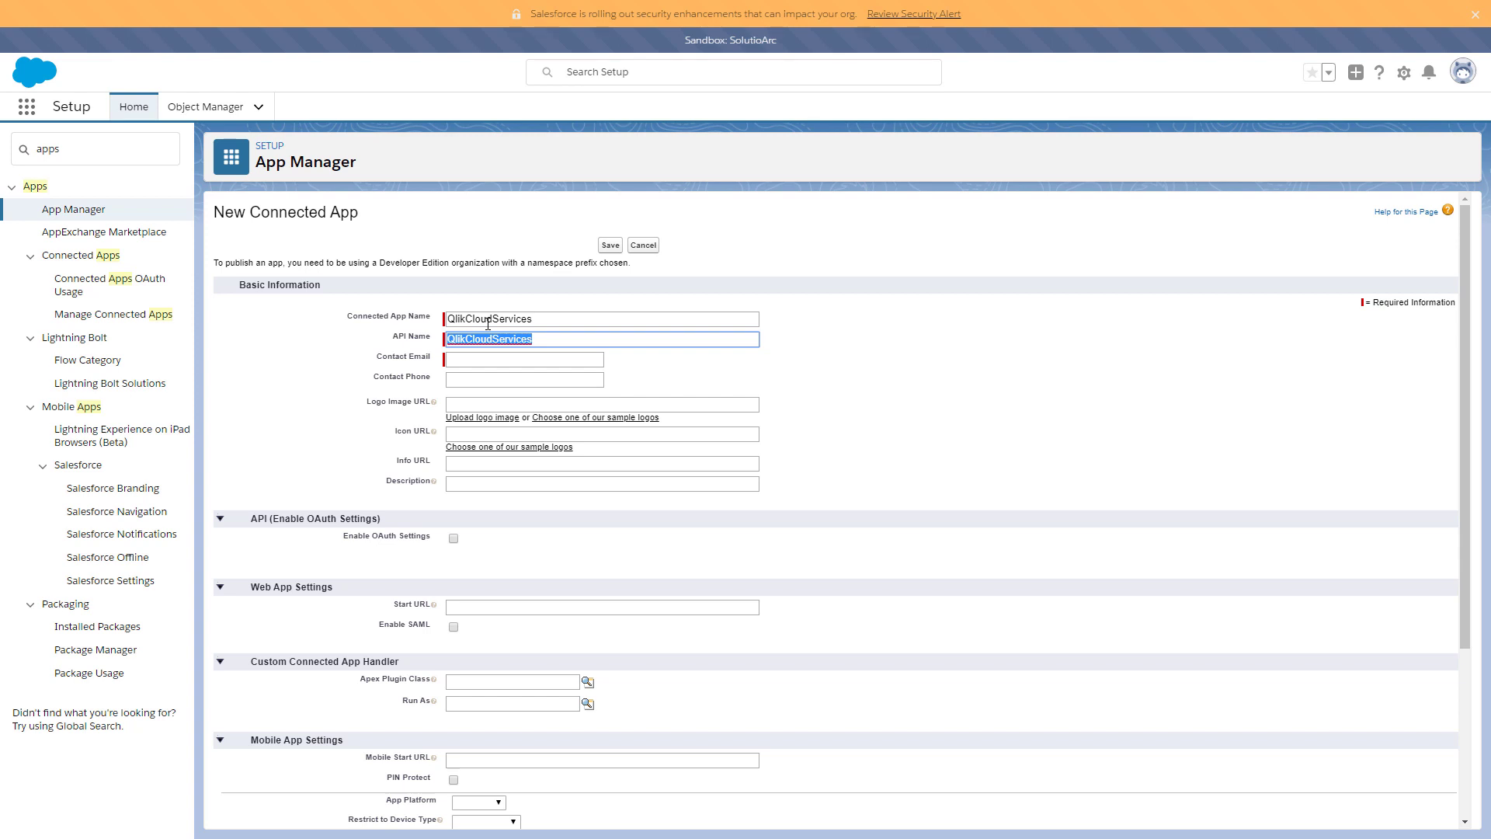
click(471, 358)
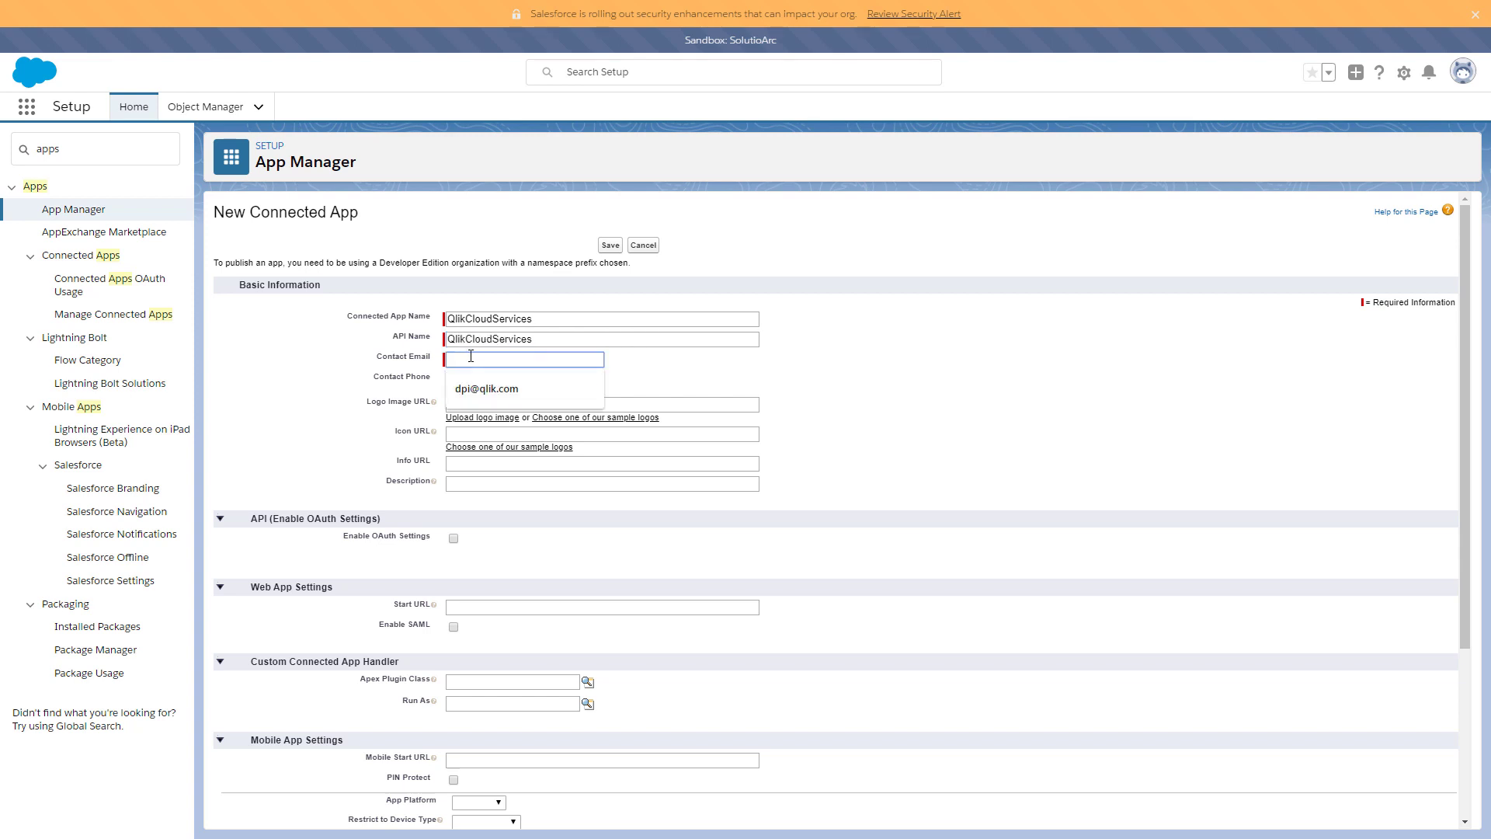
click(534, 383)
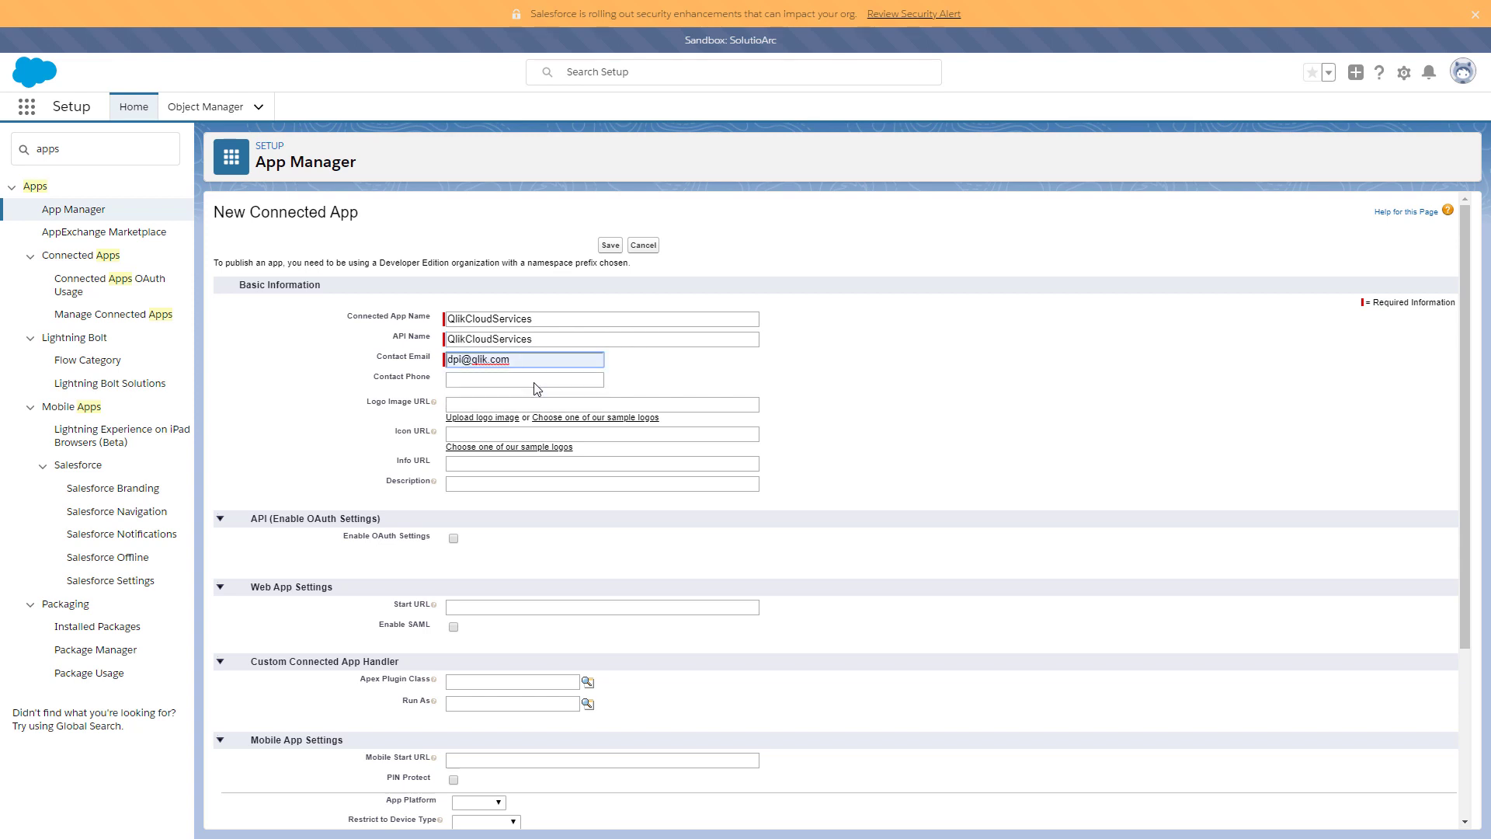
click(455, 542)
scroll(324, 584, down, 2)
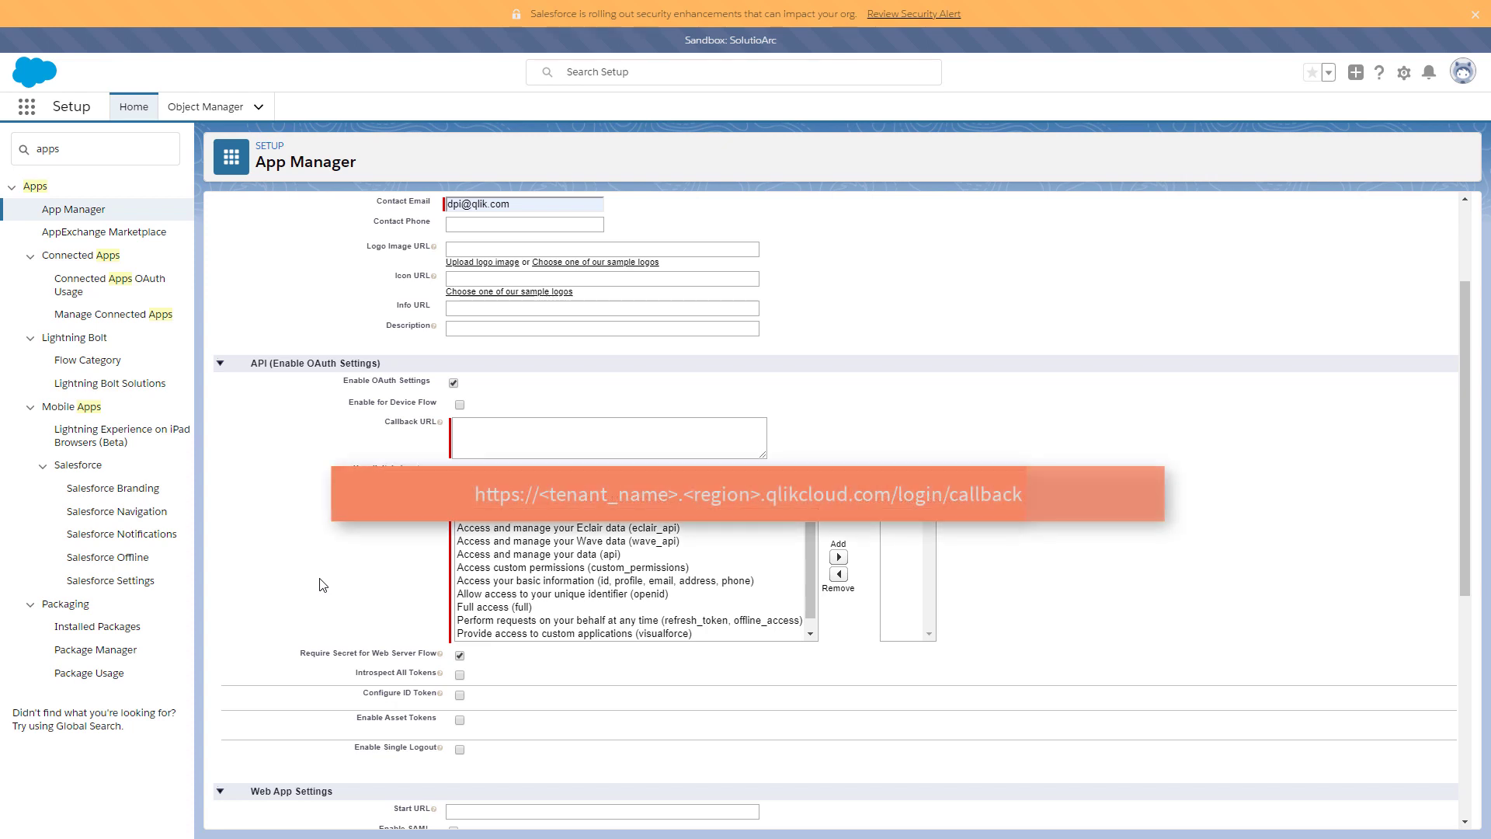
click(543, 437)
click(493, 429)
text(https://ea-sfdc-test.us.qlikcloud.com/login/callback)
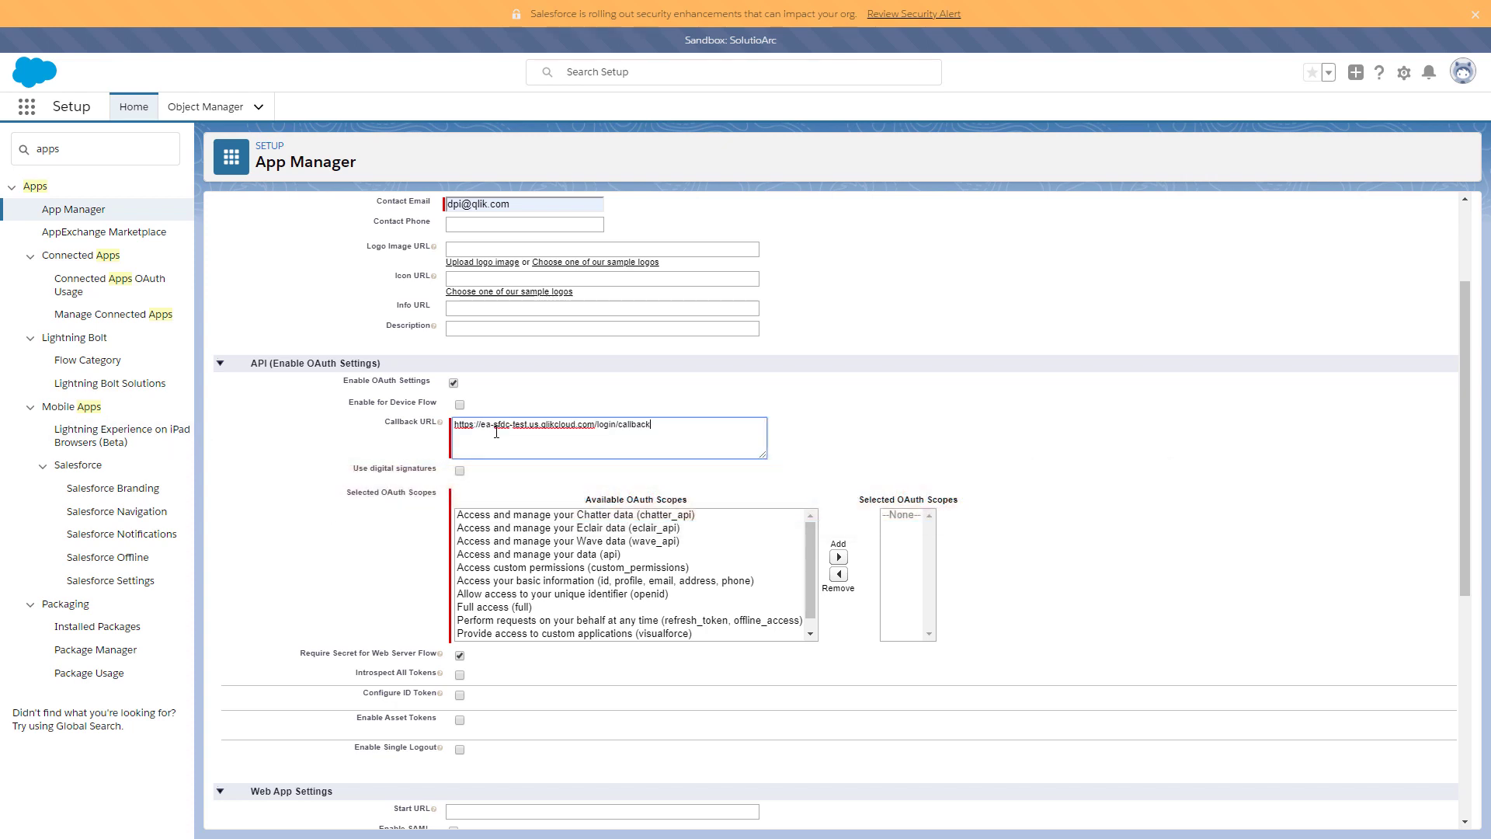
- Add the basic information and openid scopes to the selected OAuth scopes
click(772, 581)
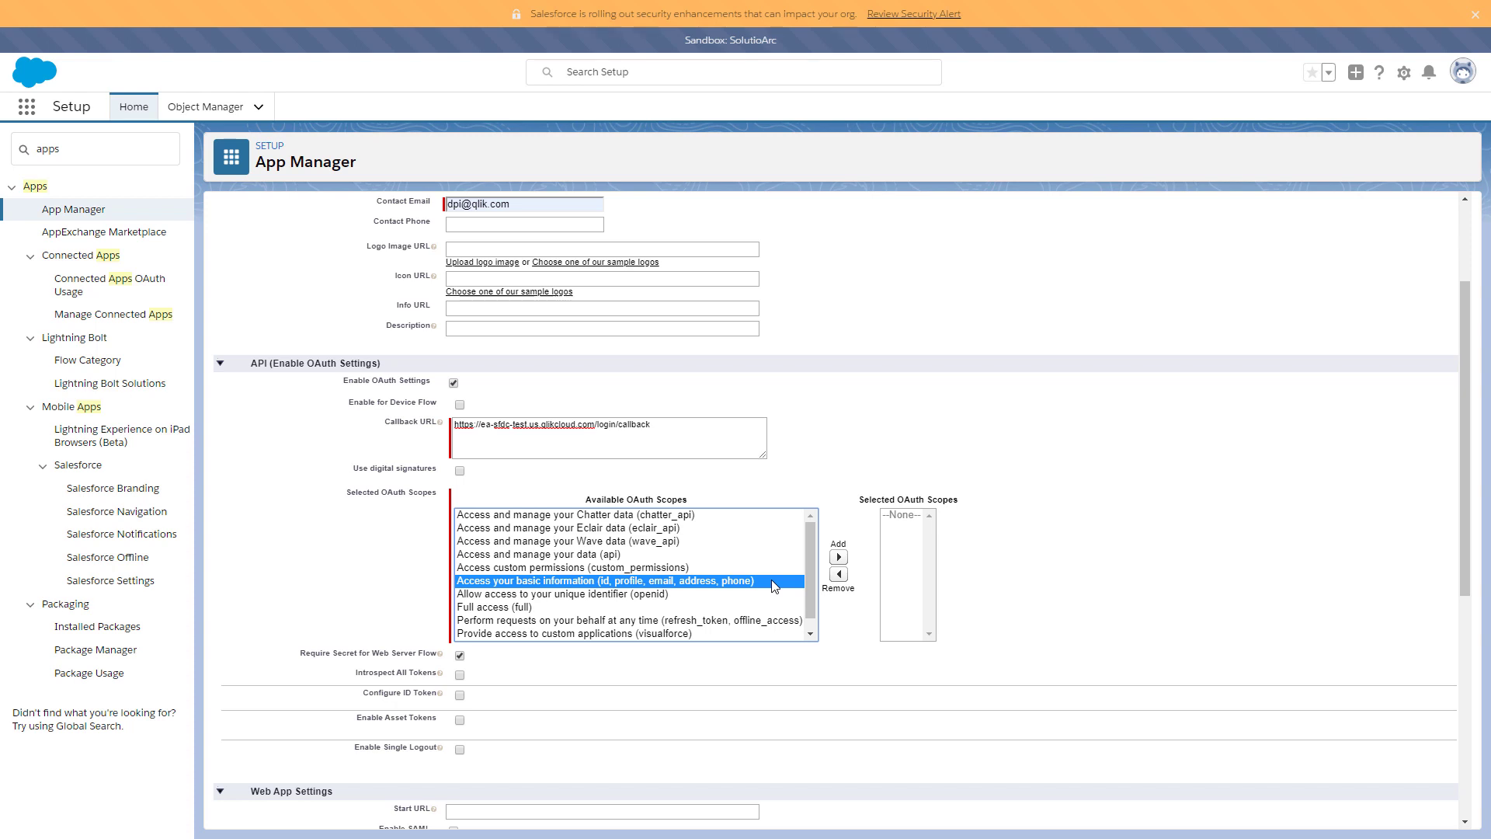
click(839, 557)
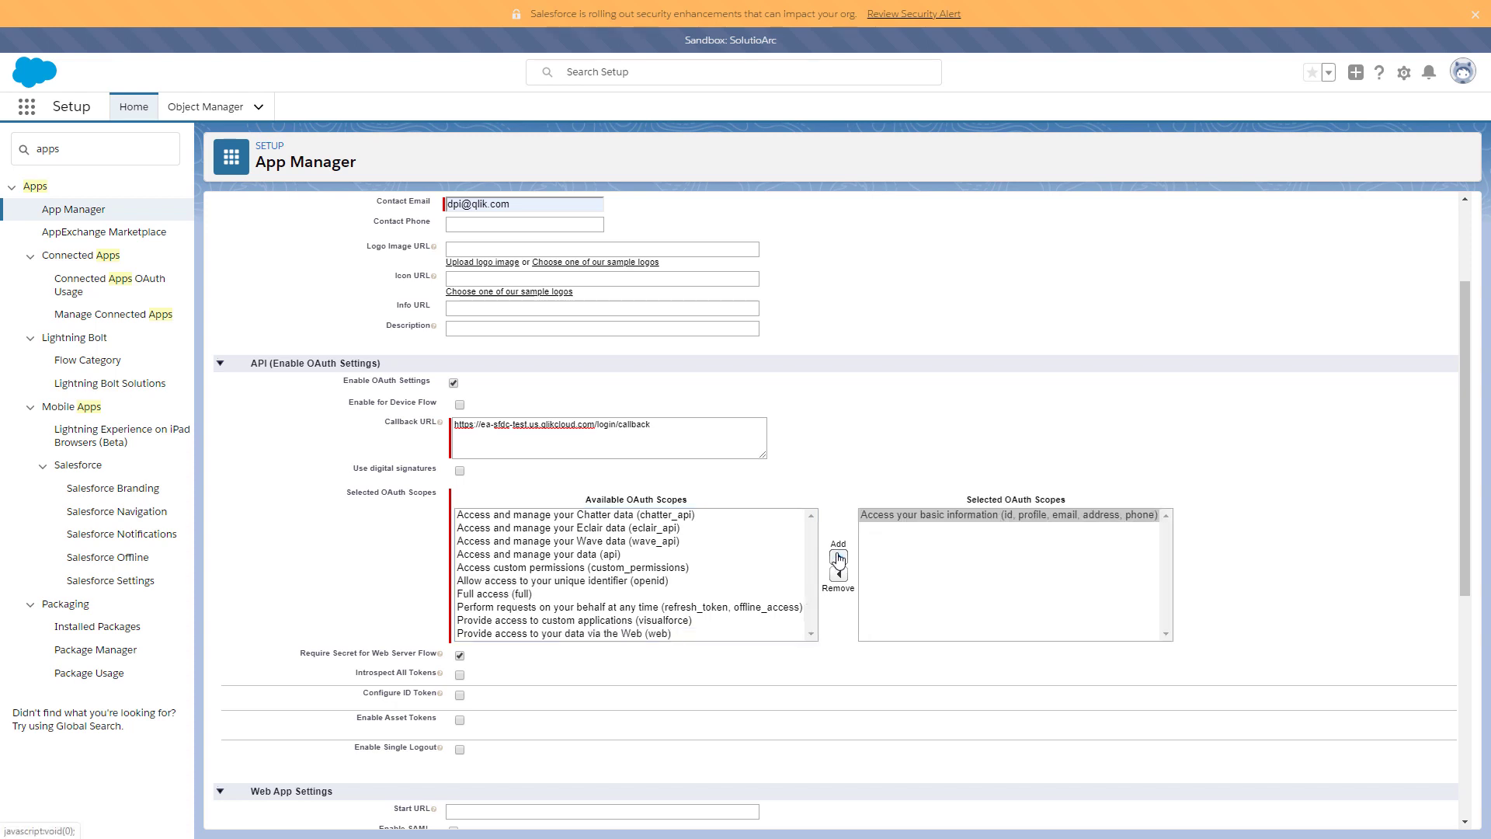
click(710, 582)
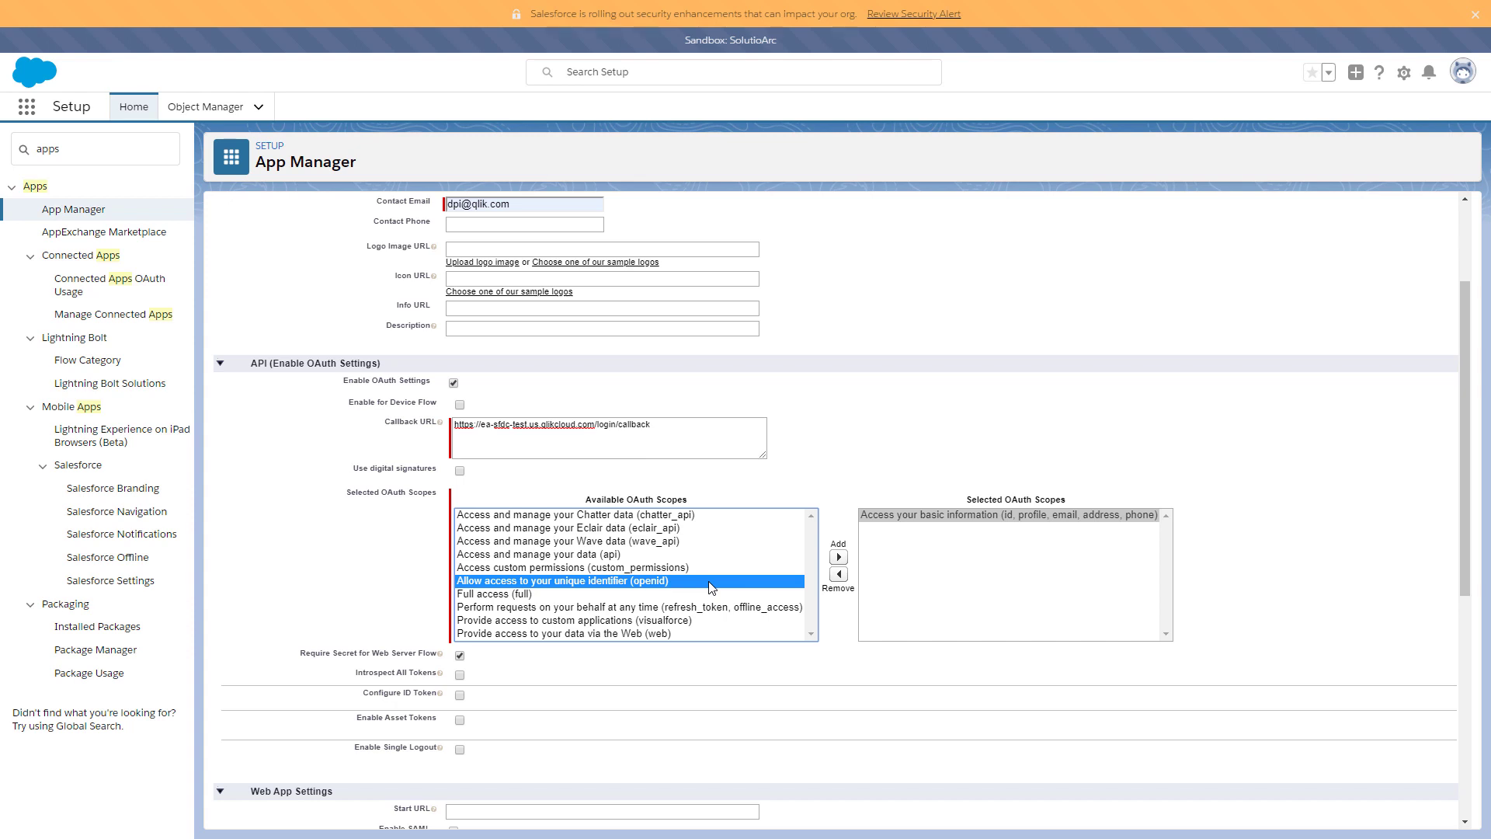
click(839, 557)
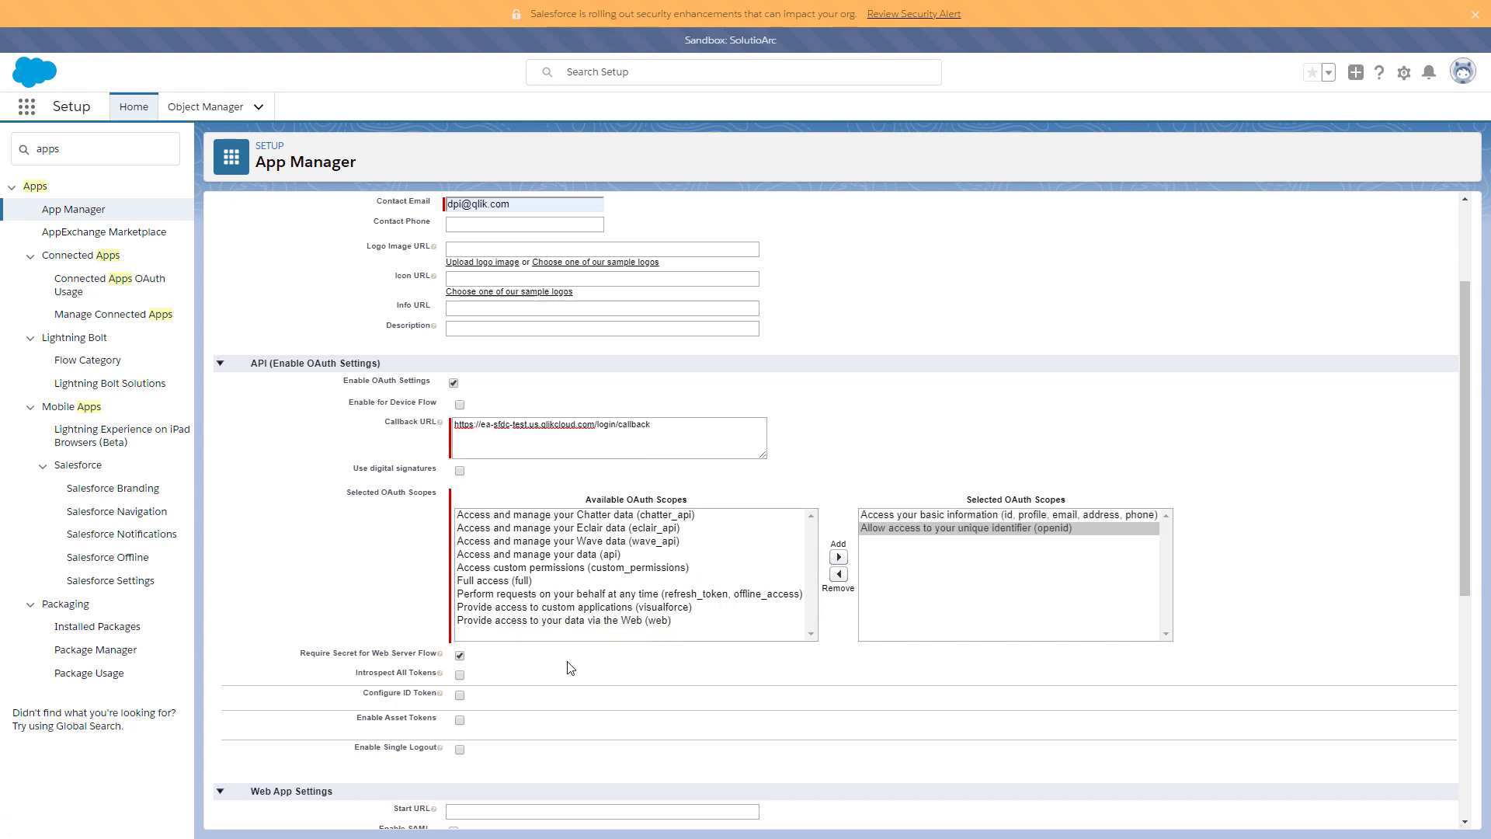
- Enable ID tokens with standard claims and custom attributes, then save the QlikCloudServices app
click(460, 696)
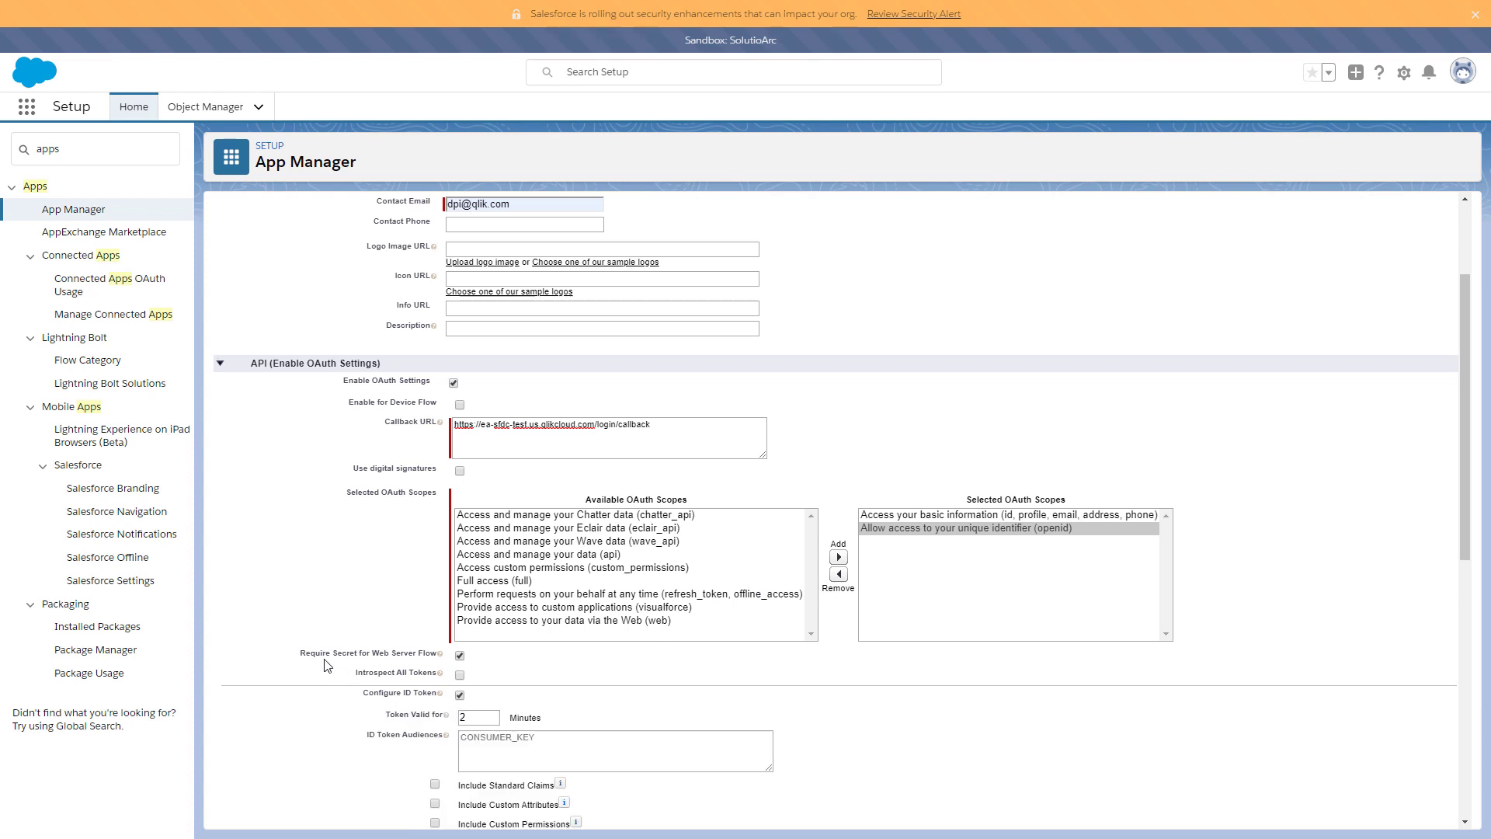
scroll(324, 660, down, 3)
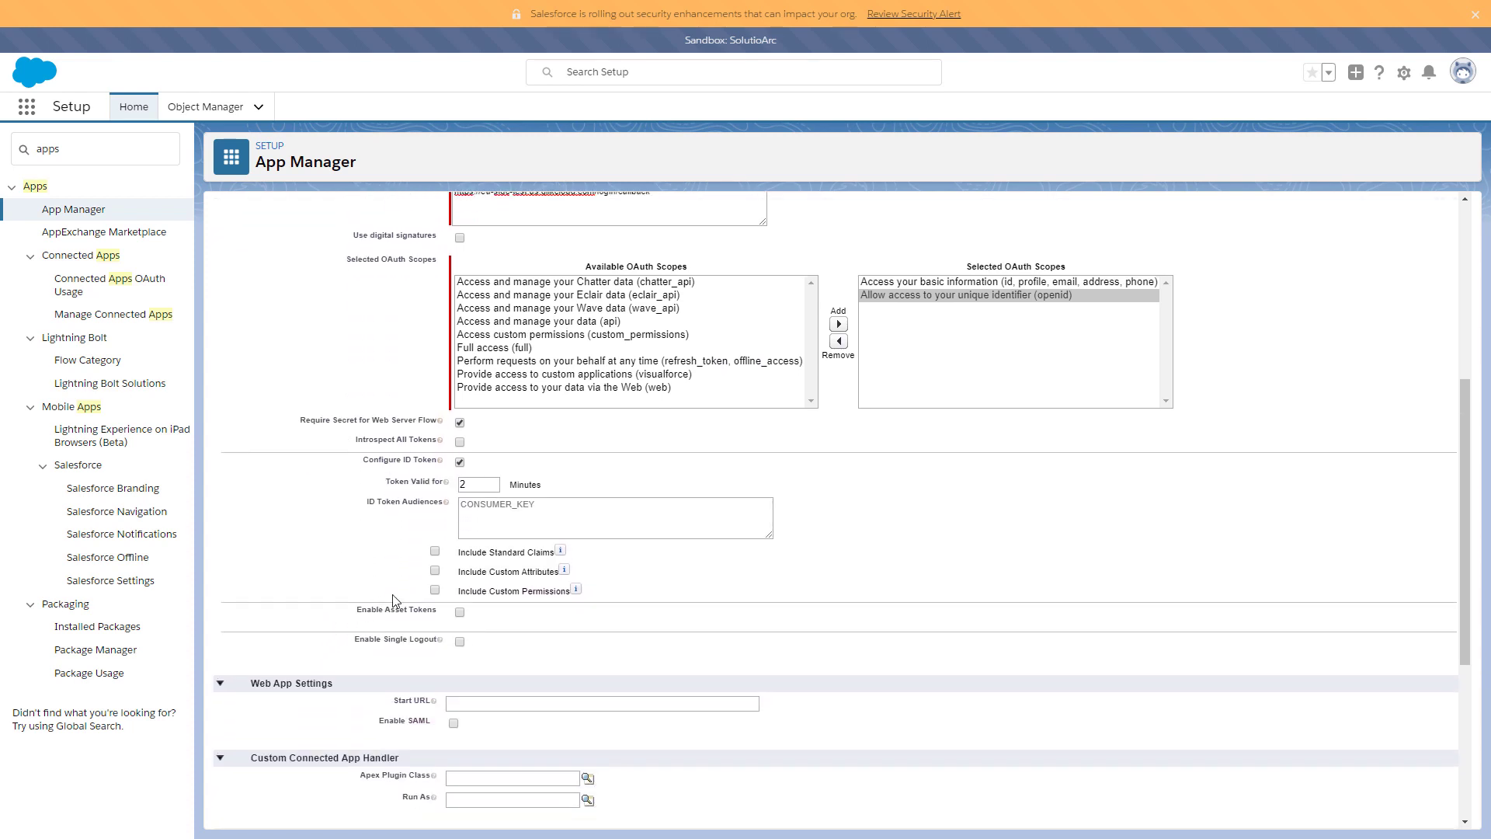
click(435, 553)
scroll(330, 580, down, 4)
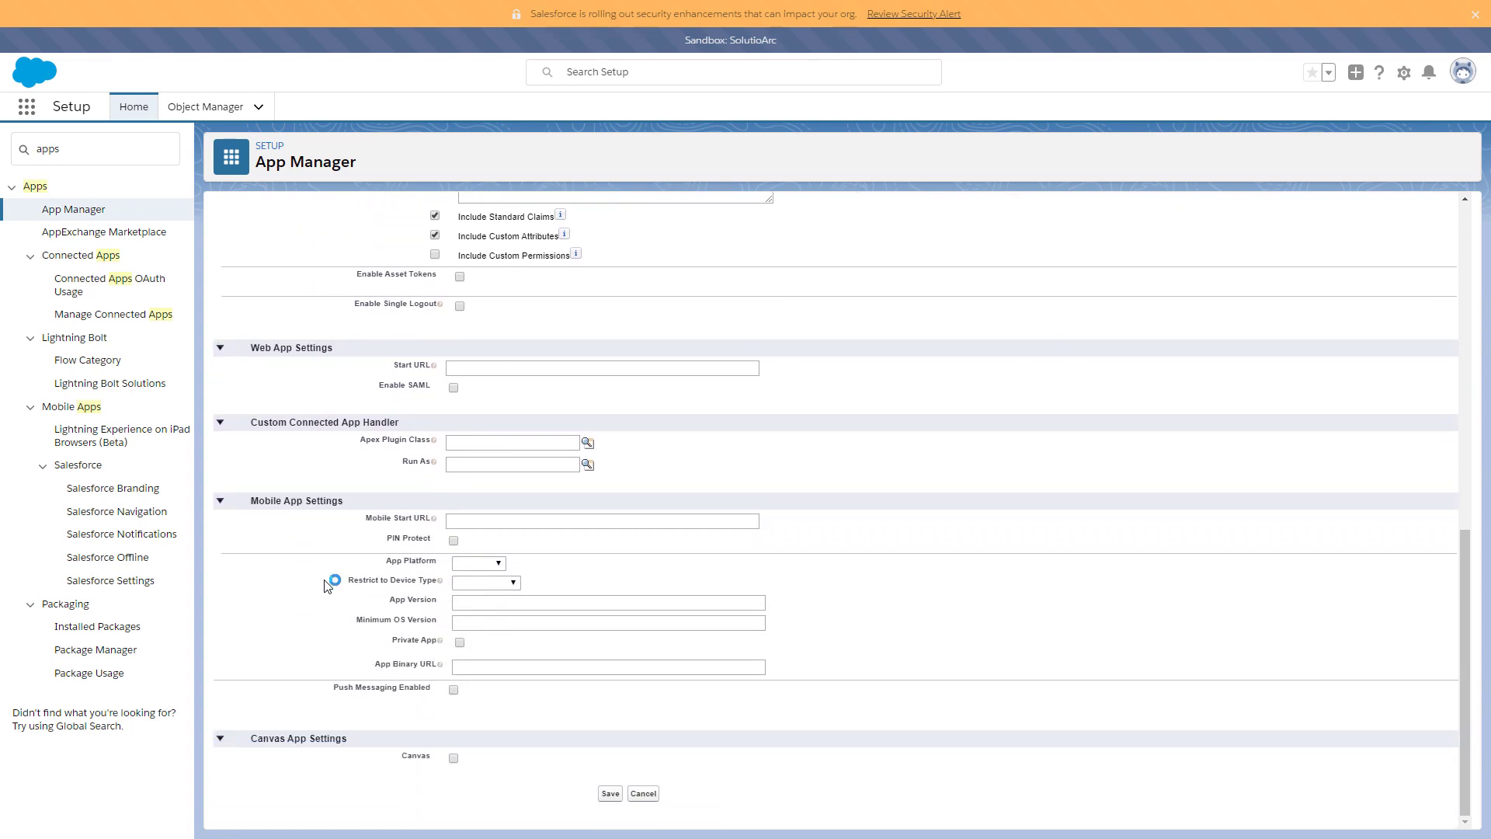
click(610, 794)
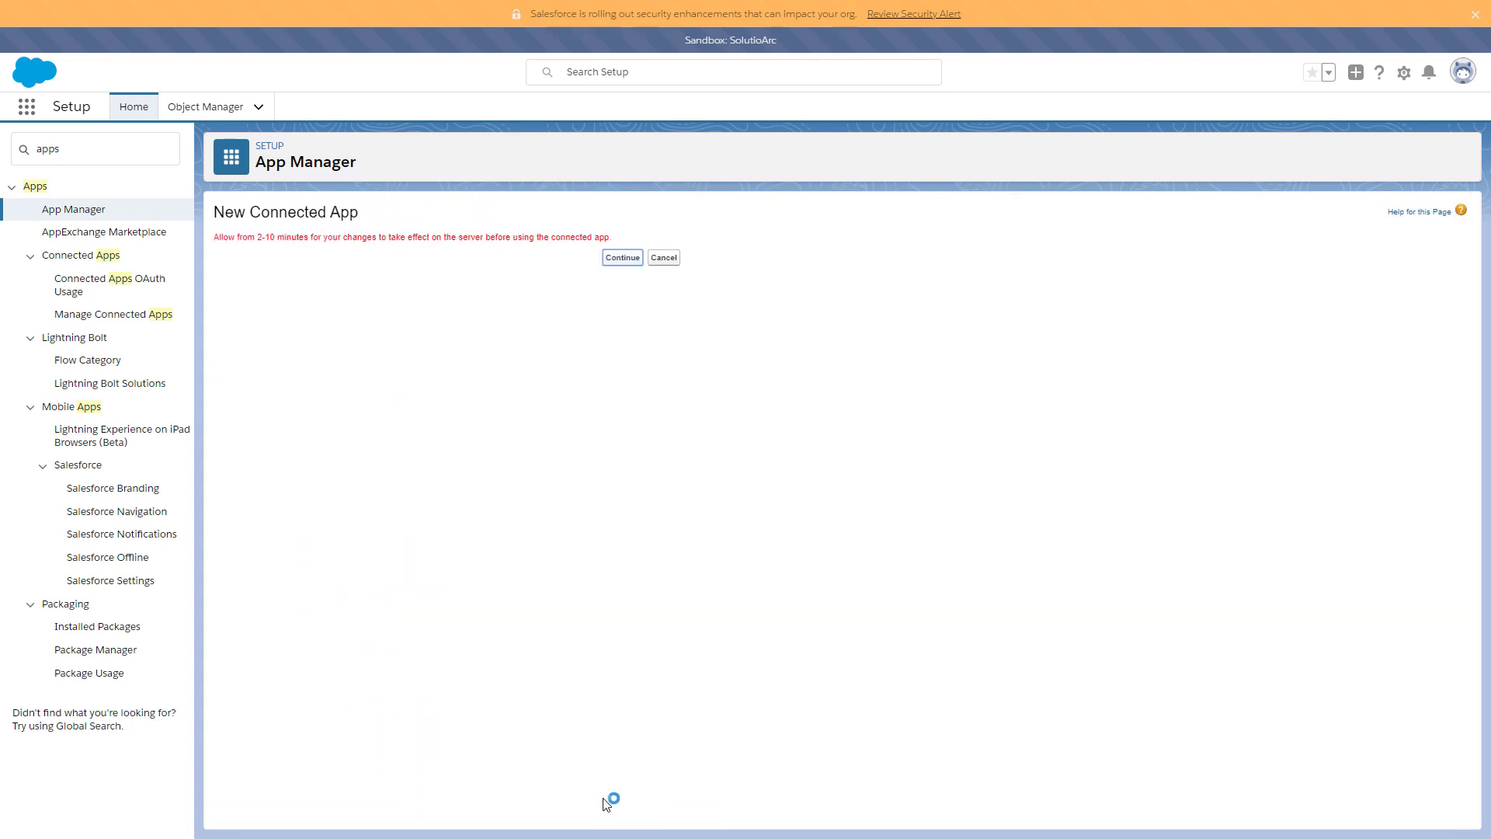
- On the QlikCloudServices app details, copy the consumer key and reveal and copy the consumer secret
click(622, 260)
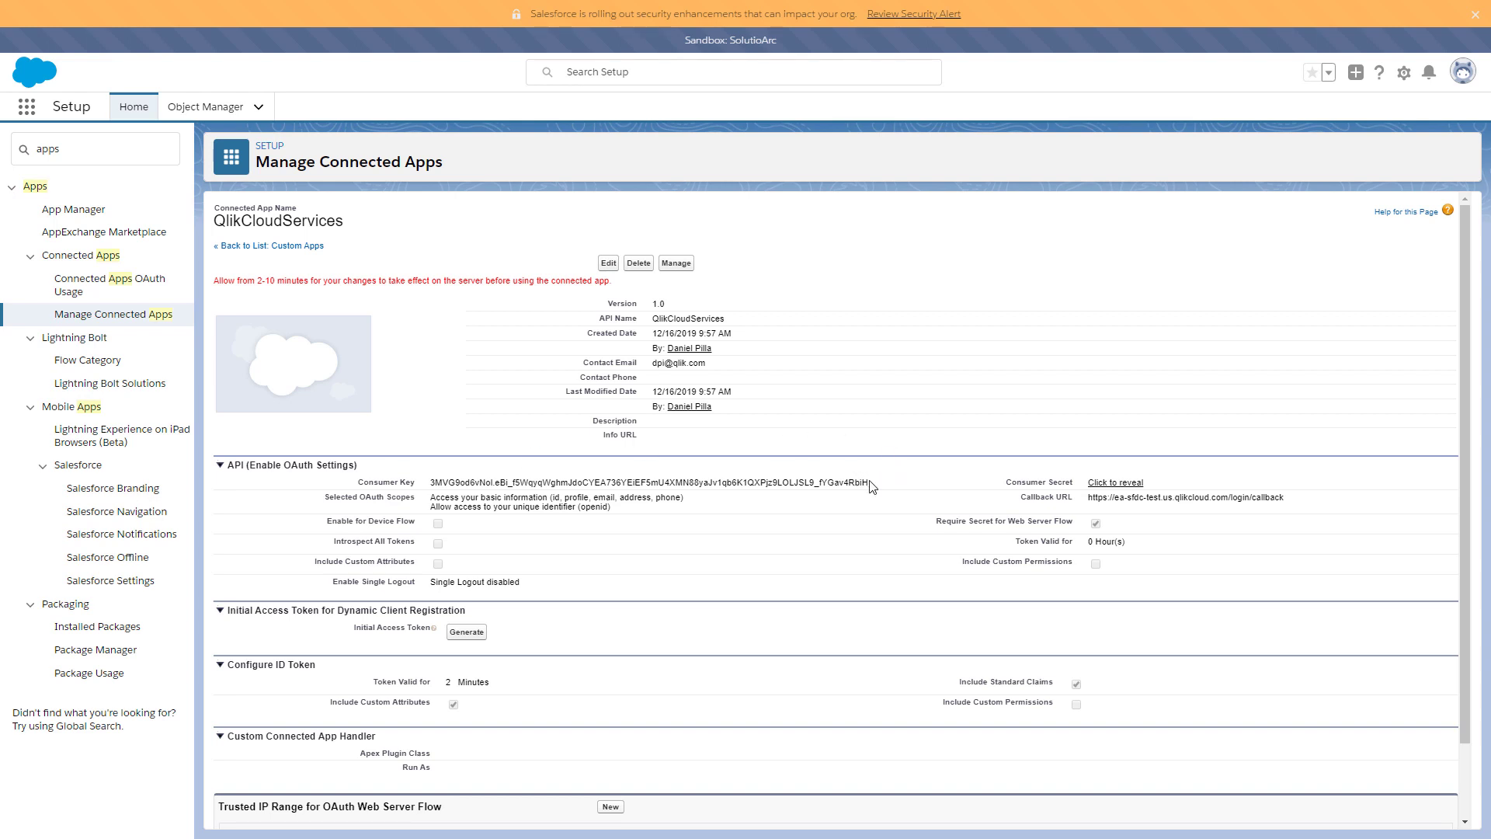
drag(872, 487, 427, 484)
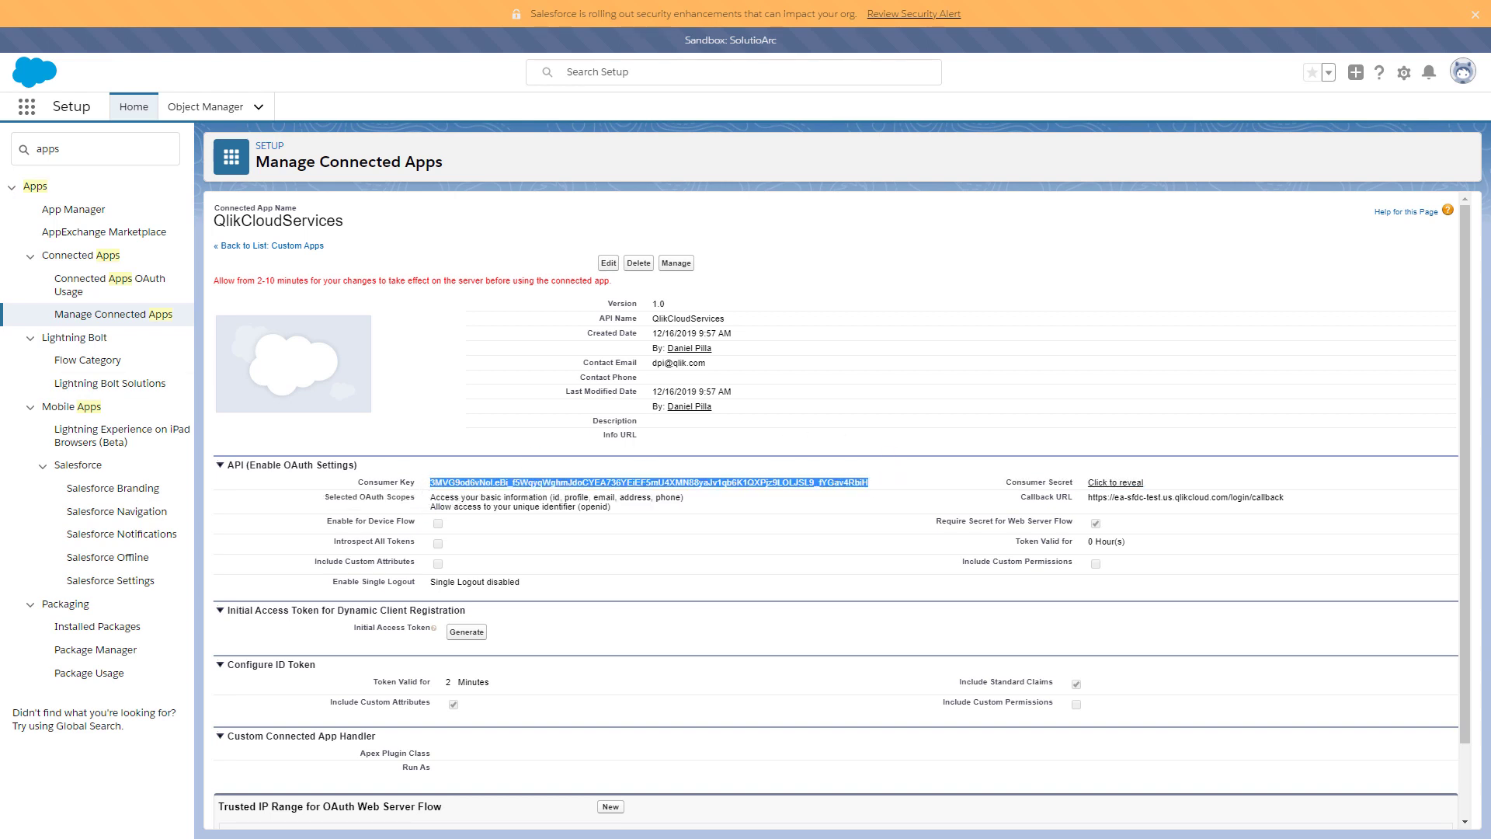
key(alt+Tab)
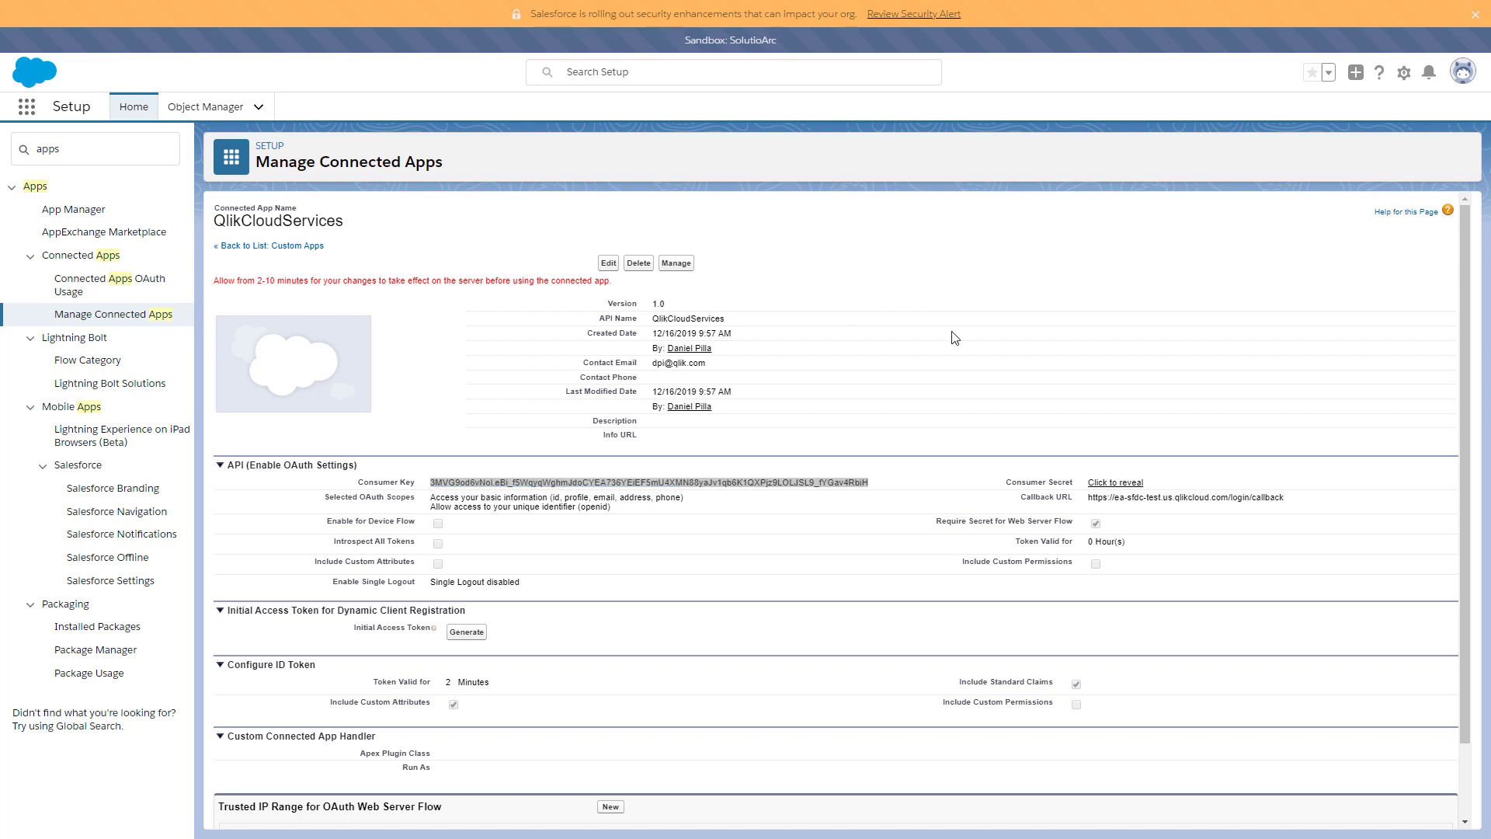
click(1121, 487)
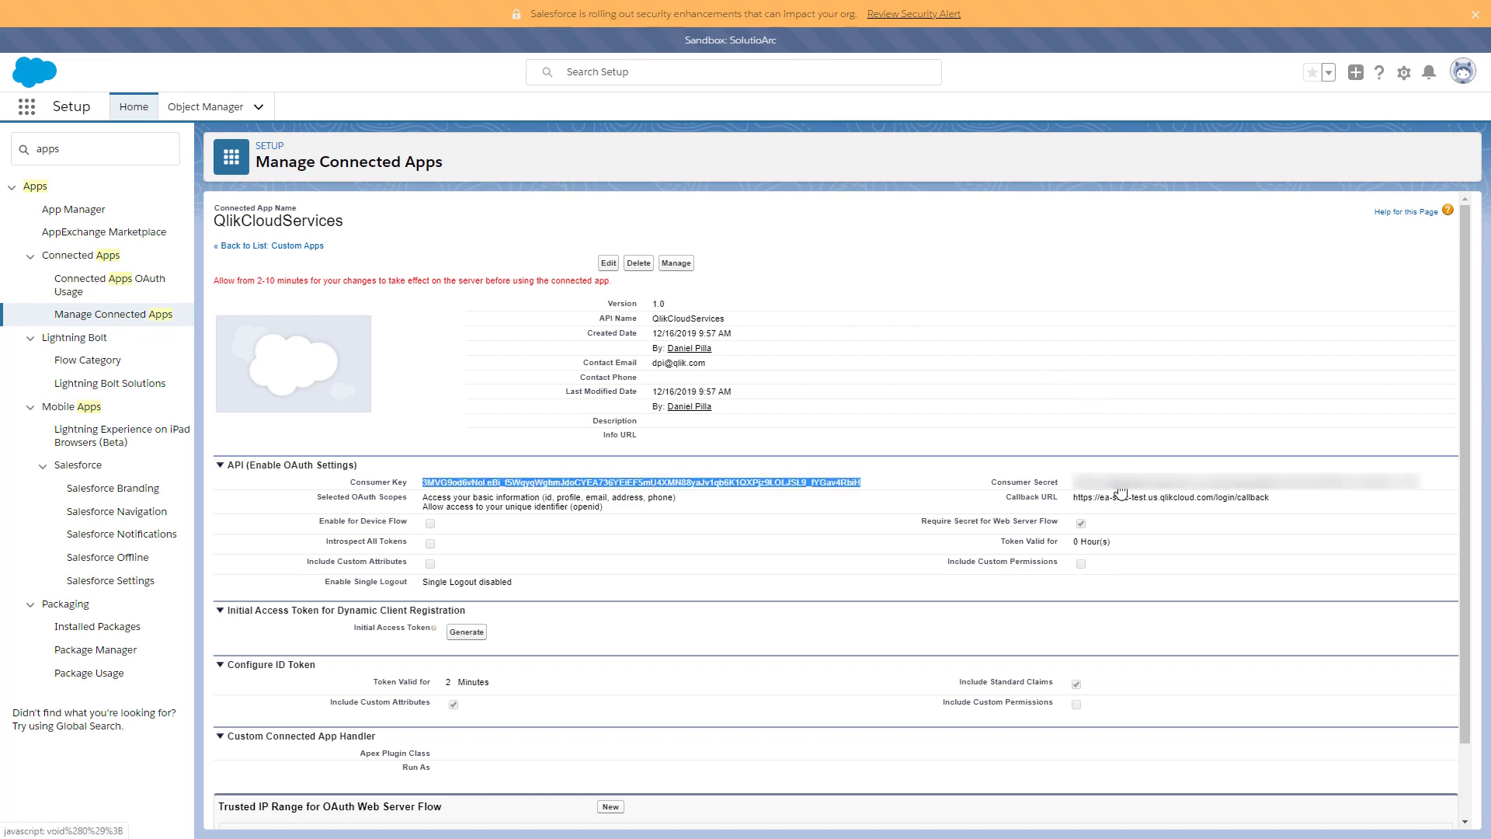
drag(1428, 483, 1085, 485)
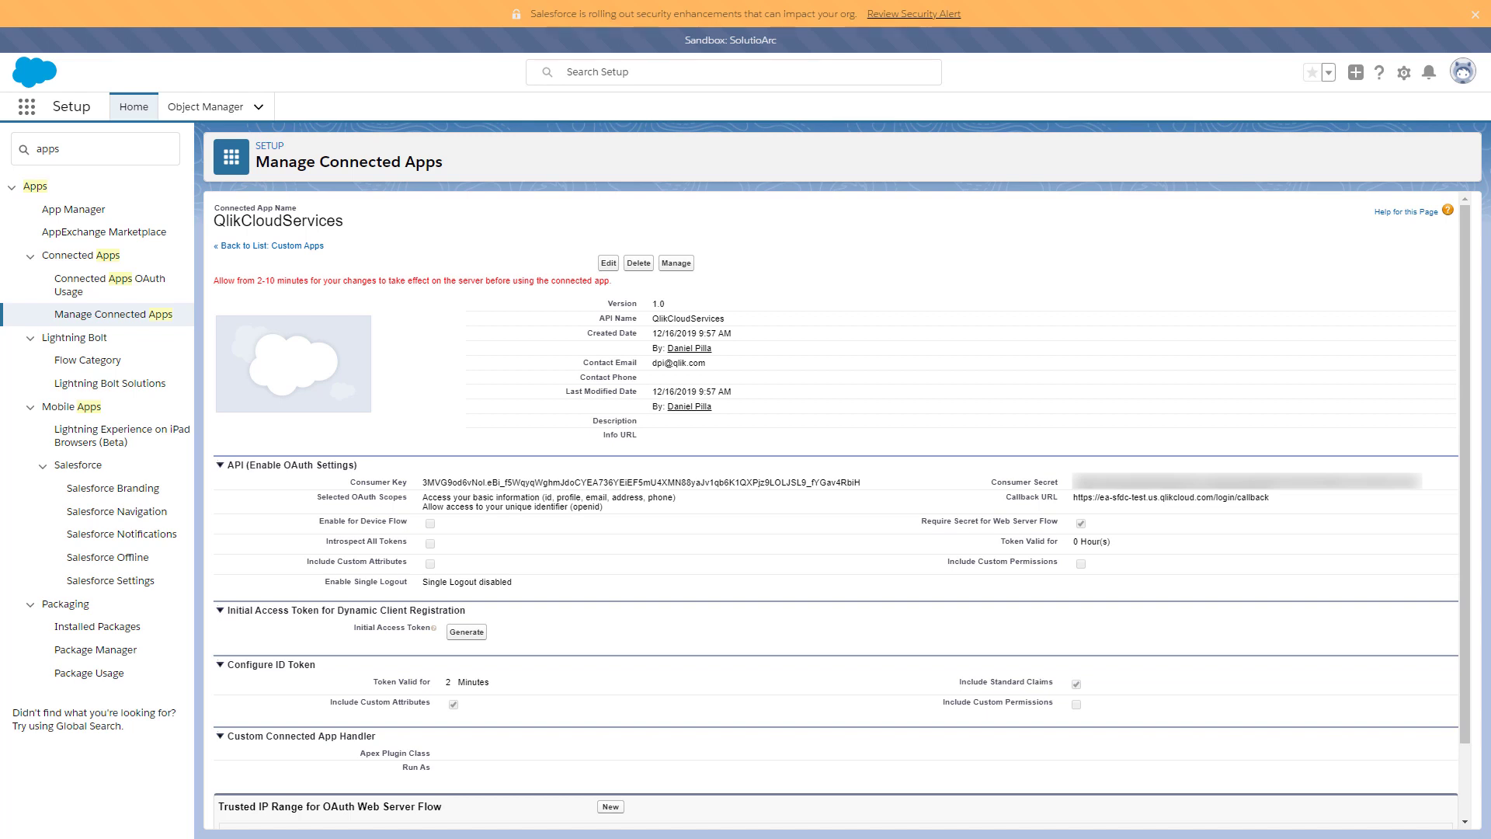
click(450, 457)
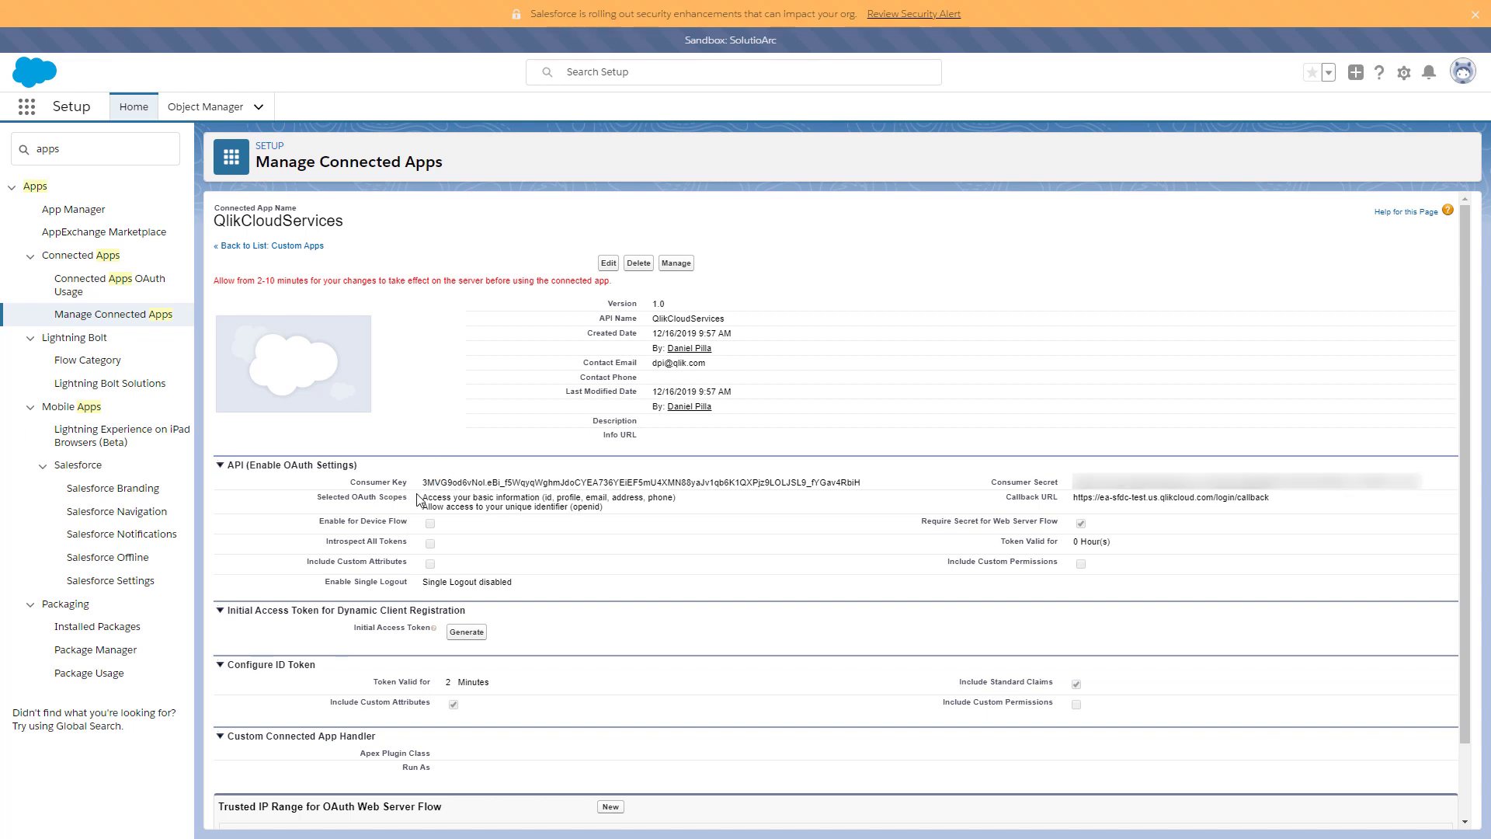
scroll(420, 501, down, 2)
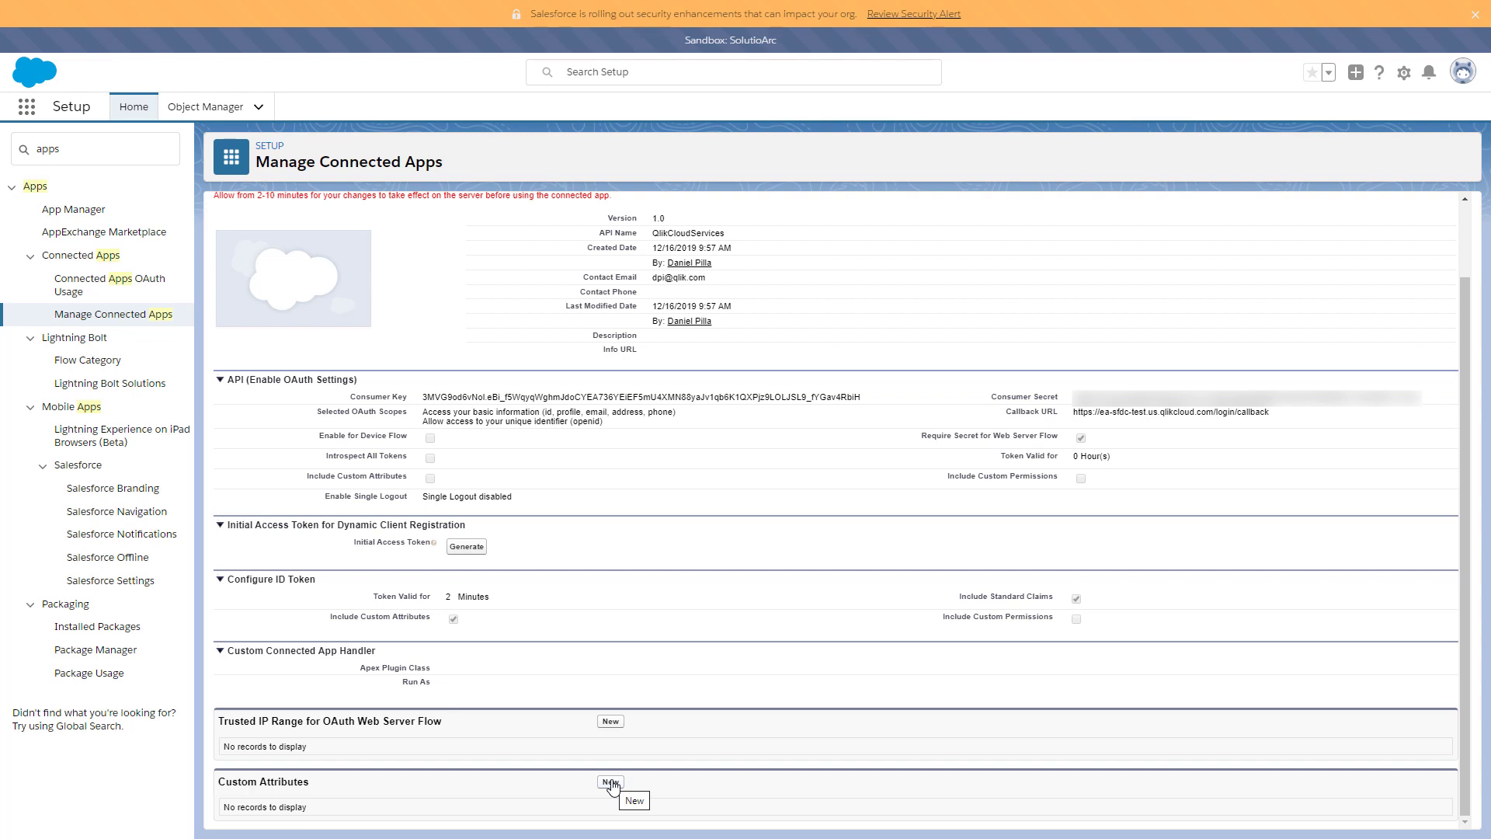
- Start a new custom attribute with key UserId and bring up the Insert Field picker for its value
click(611, 783)
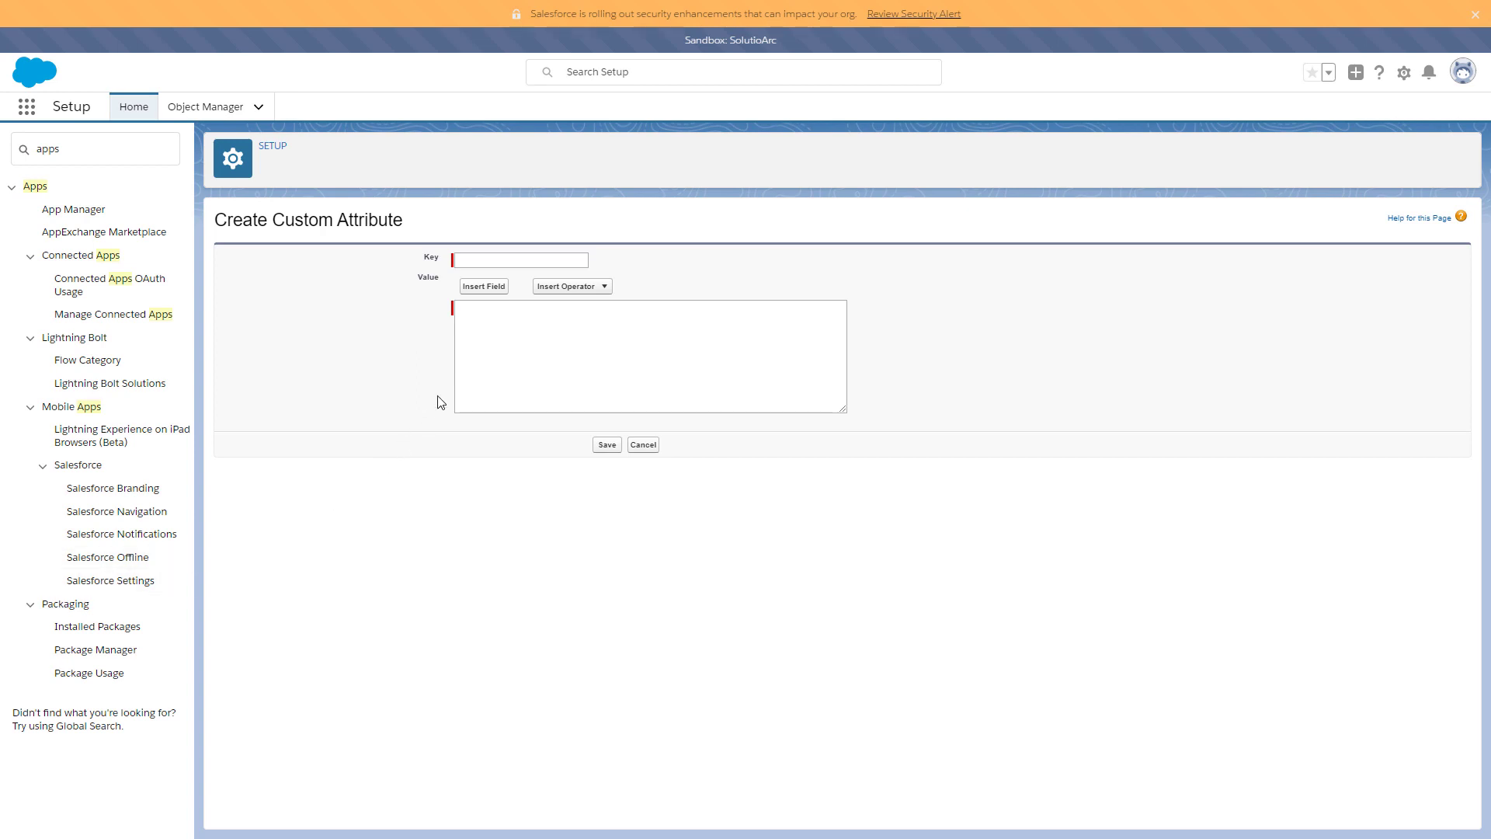
click(487, 259)
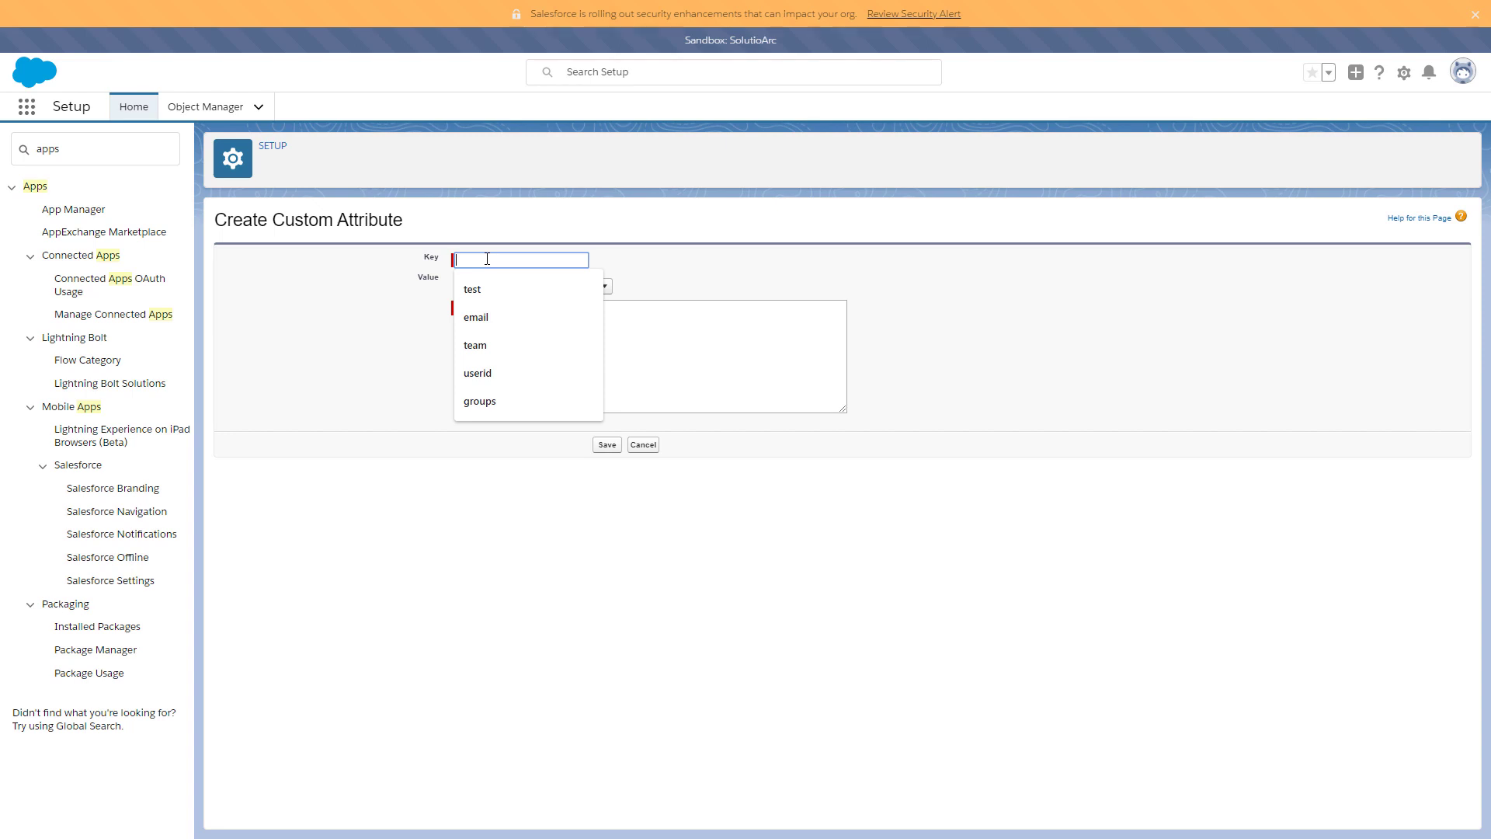
text(UserId)
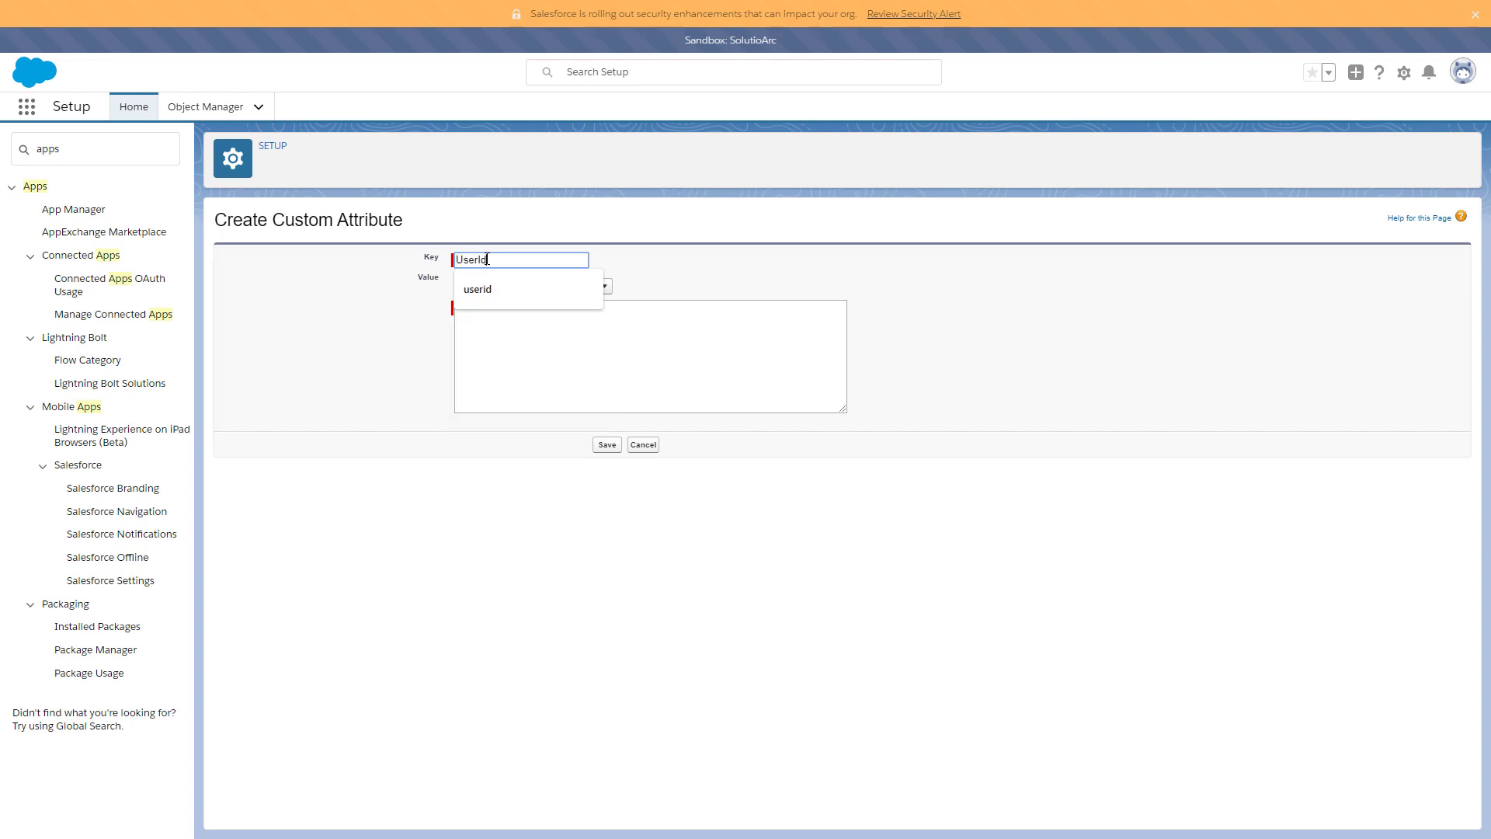
click(635, 264)
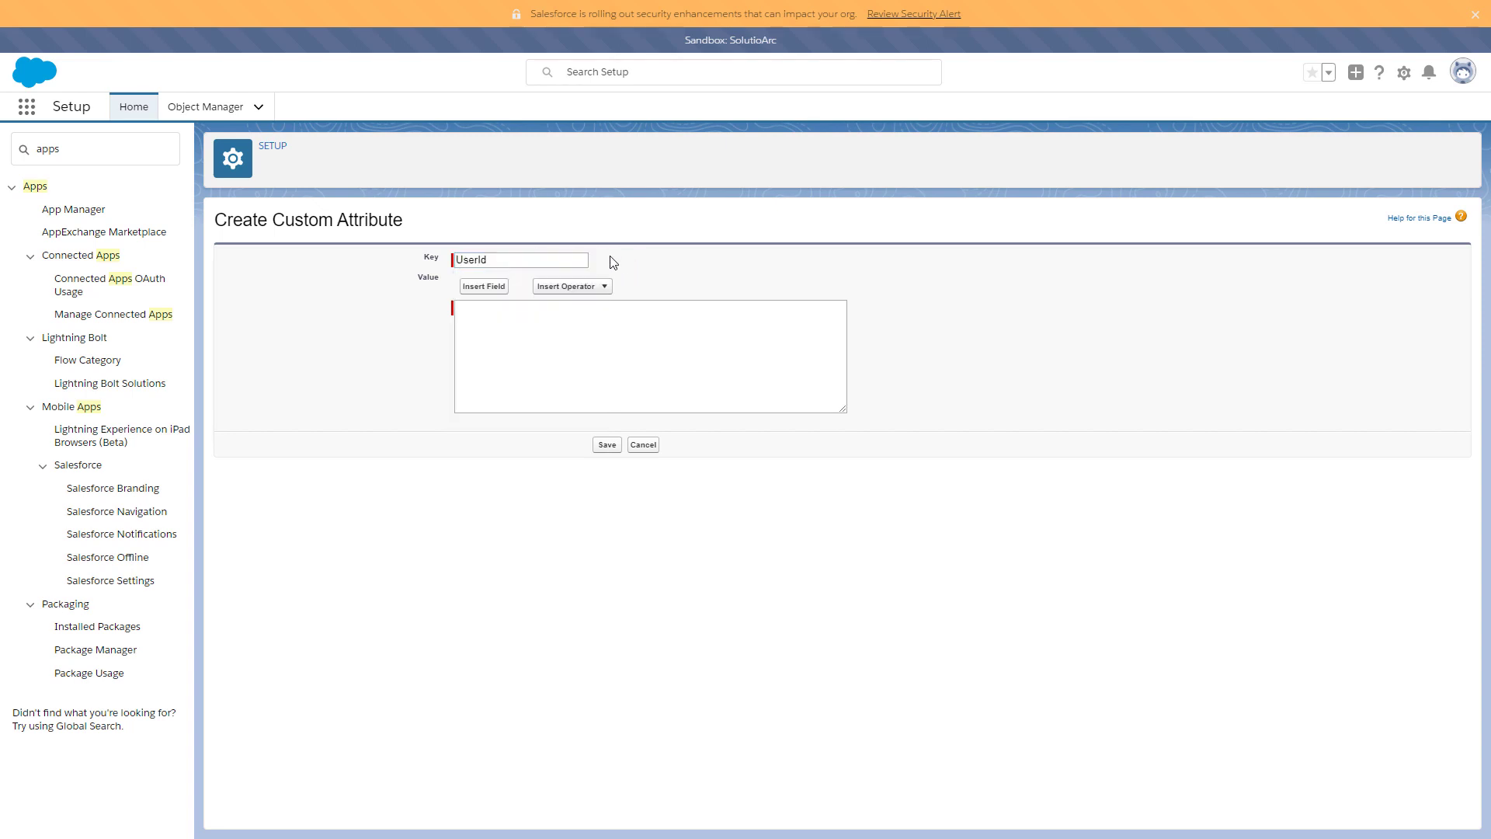
click(495, 294)
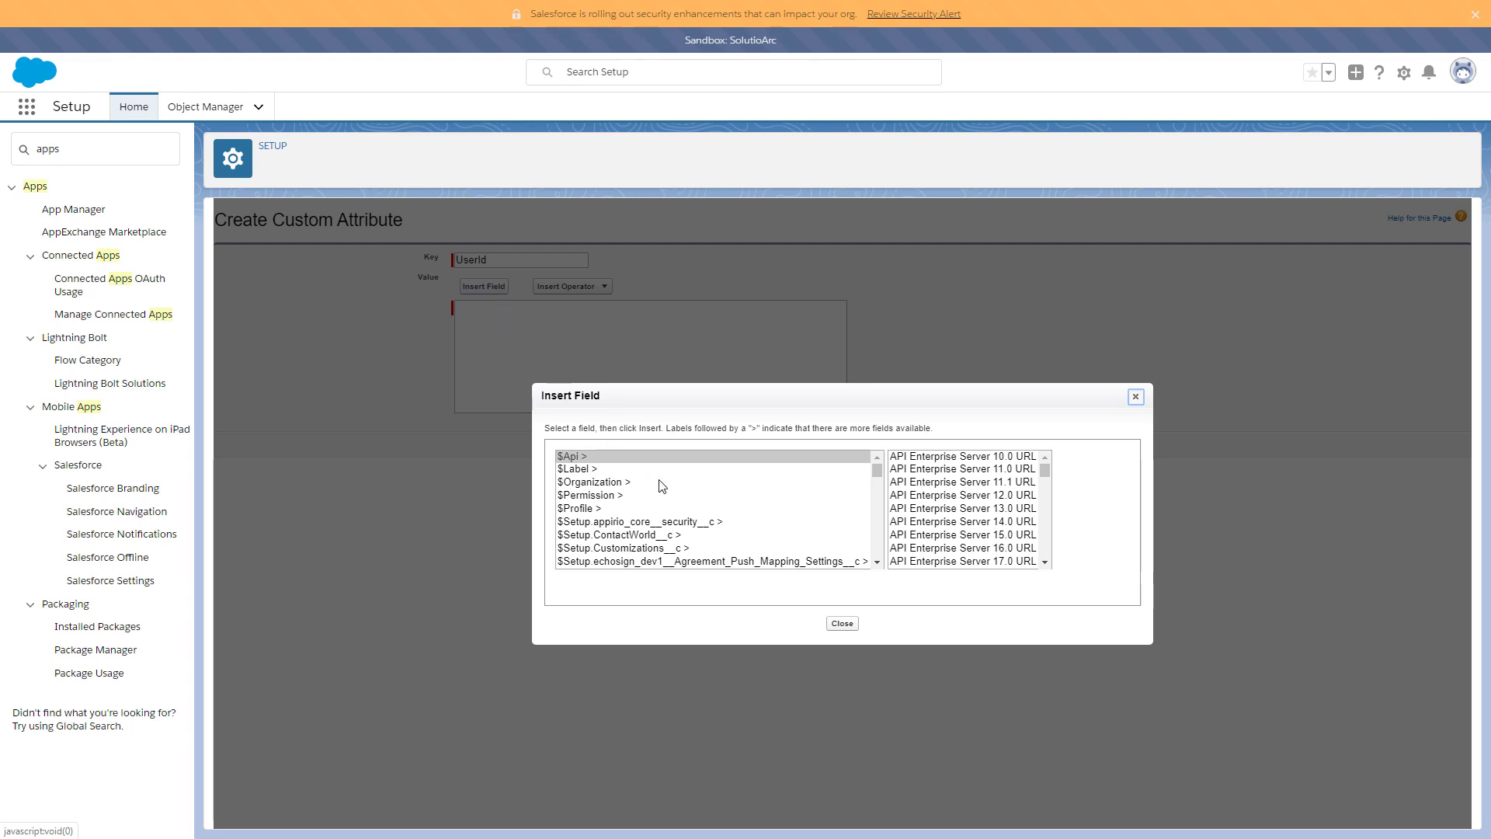
- Insert $User > SAML Federation ID ($User.FederationIdentifier) as the UserId value and save it
scroll(680, 517, down, 3)
scroll(681, 519, down, 10)
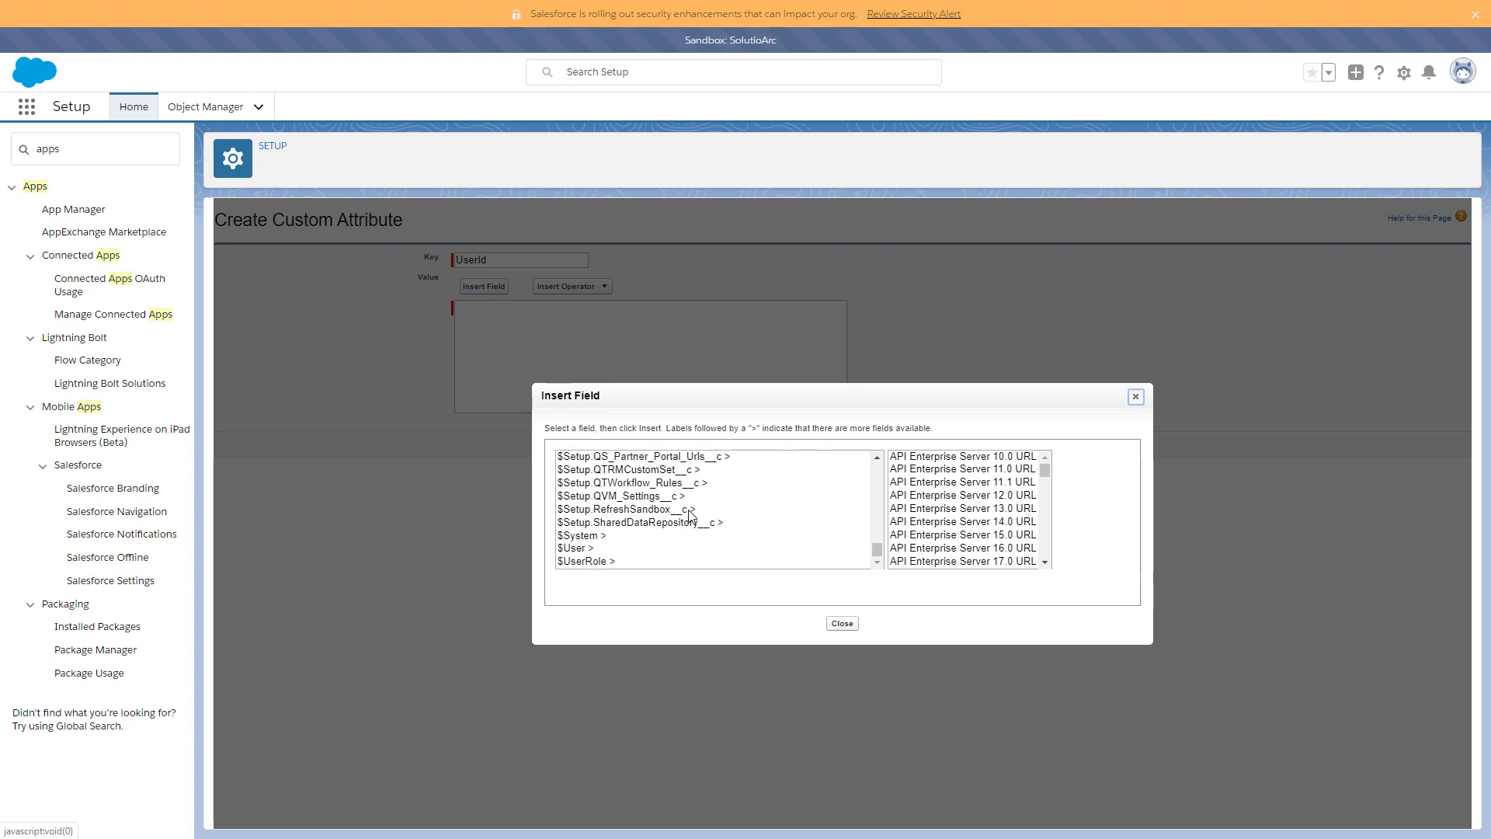
click(626, 549)
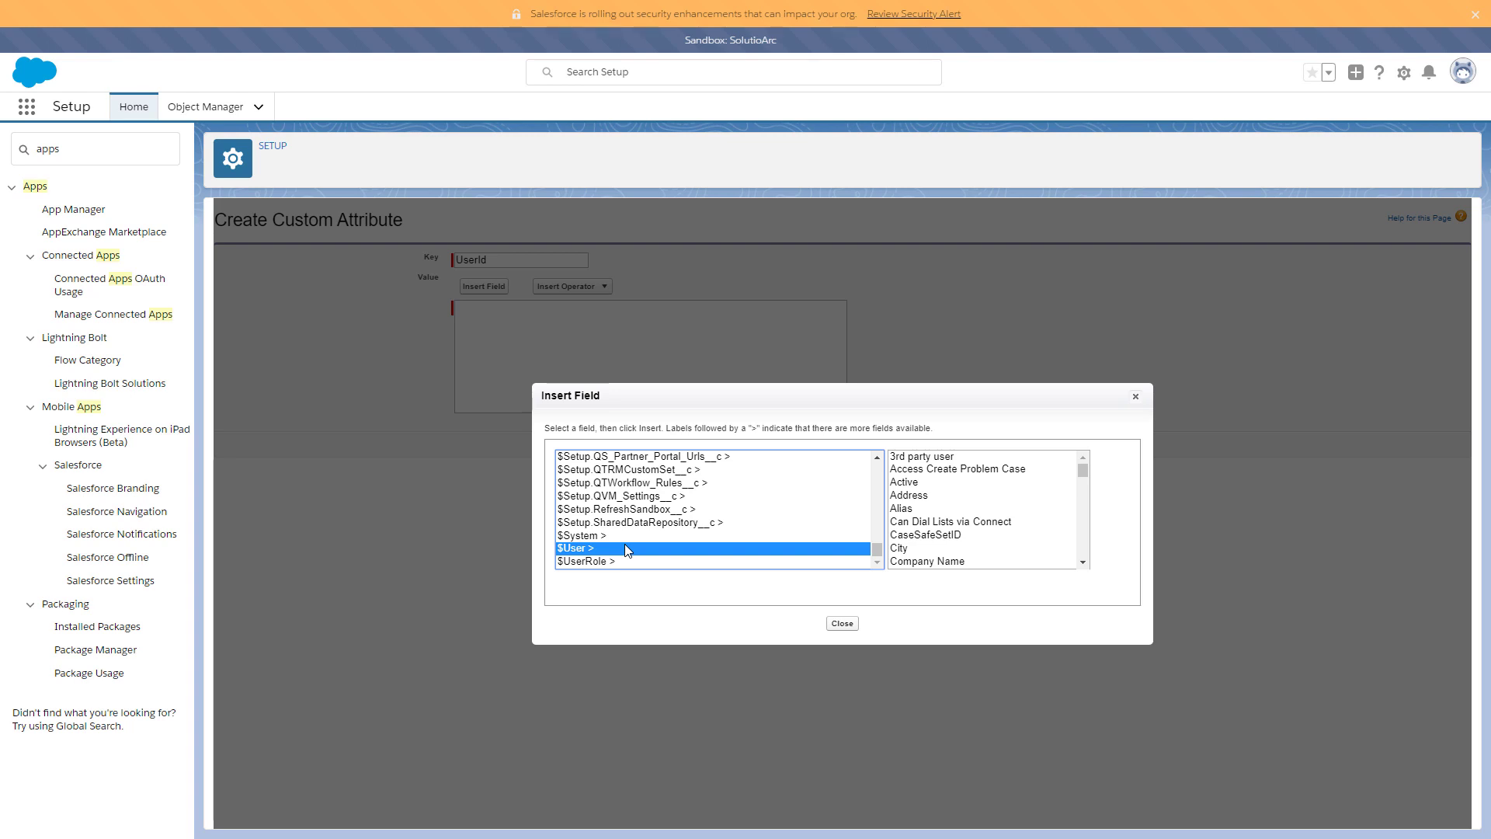
click(912, 521)
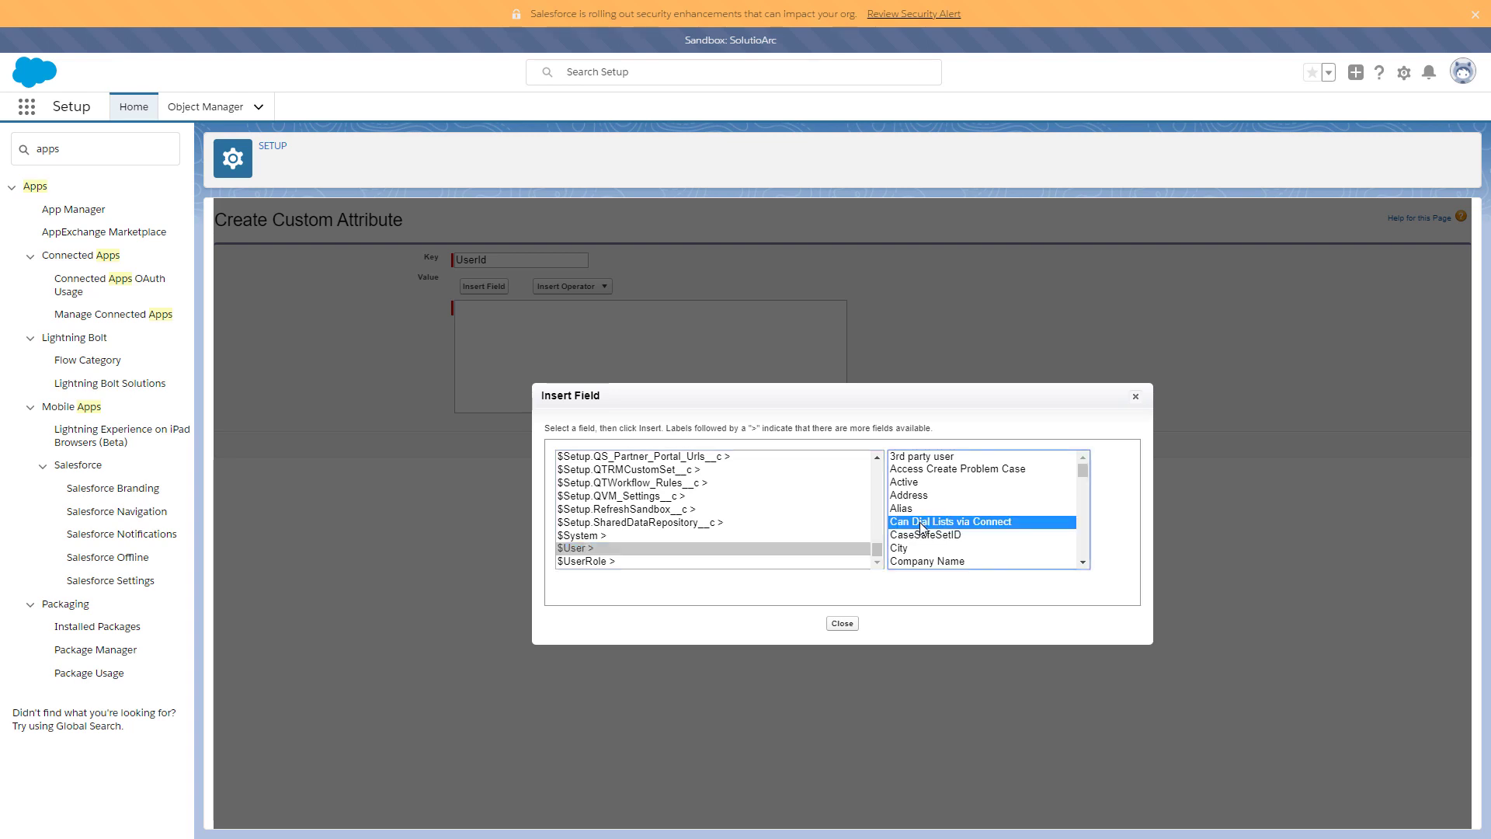
key(s)
scroll(868, 551, down, 2)
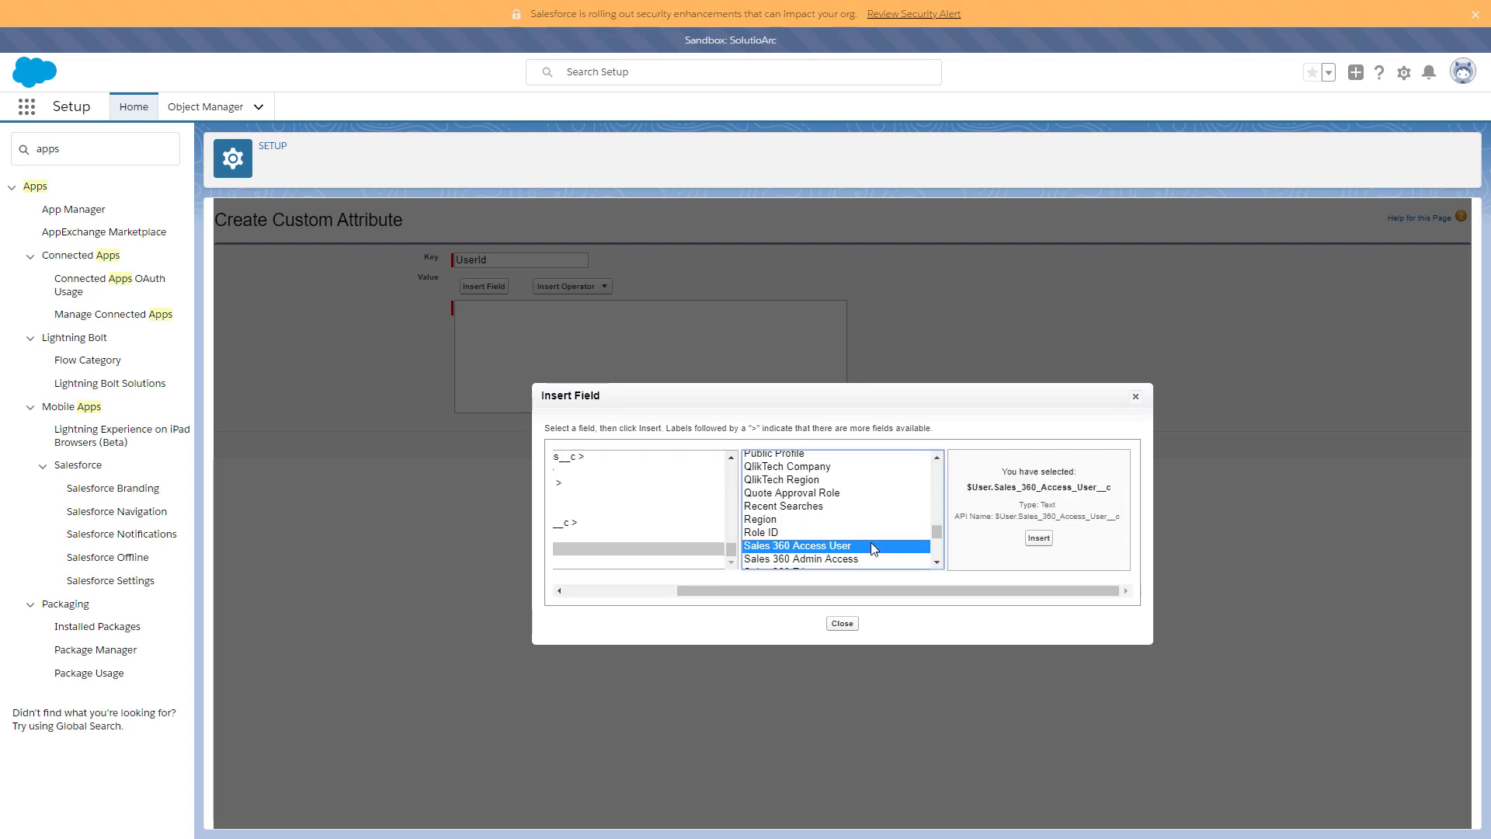
click(814, 550)
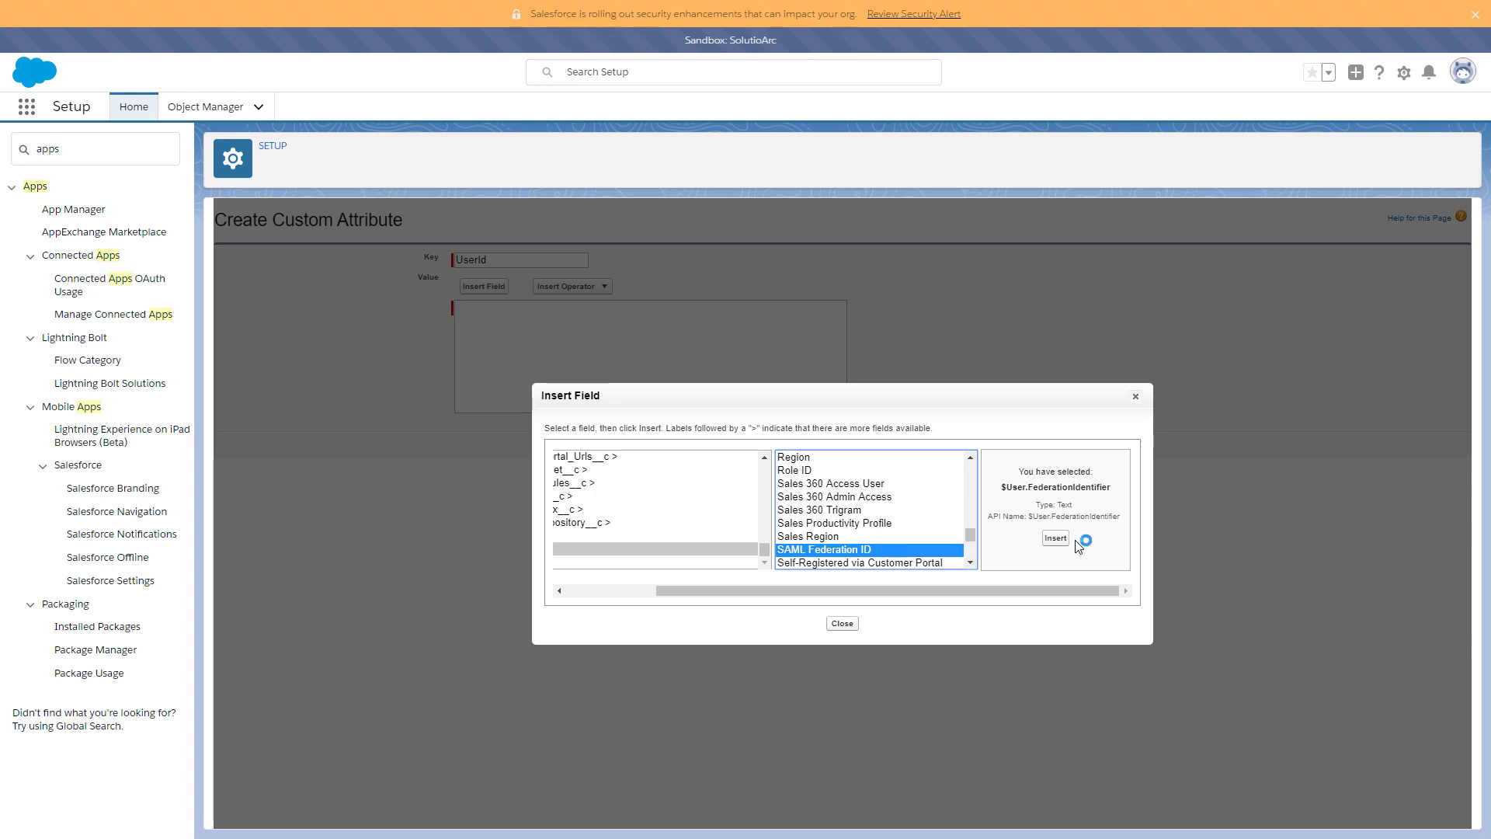
click(1055, 538)
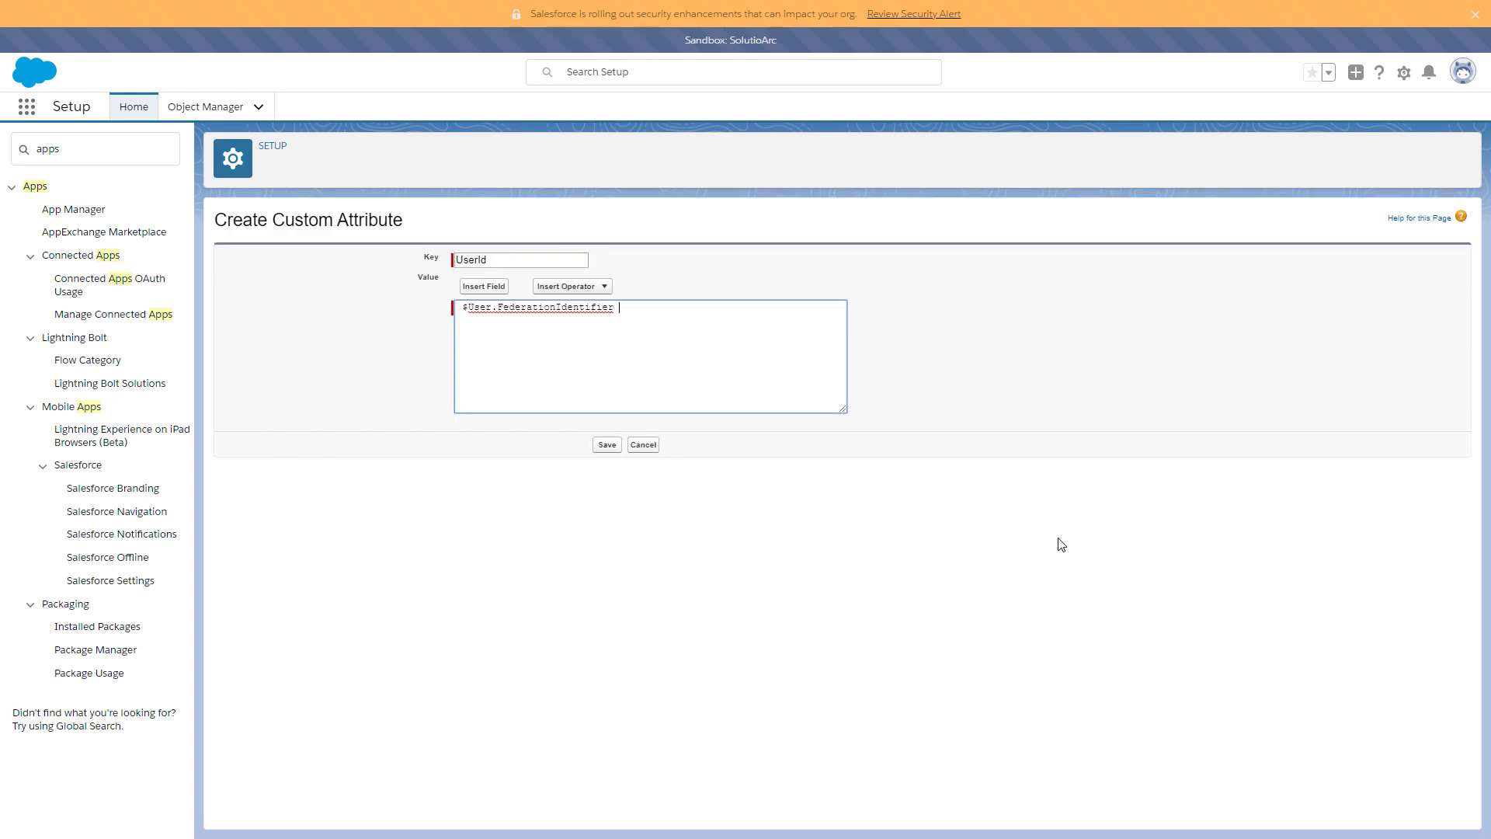
click(599, 448)
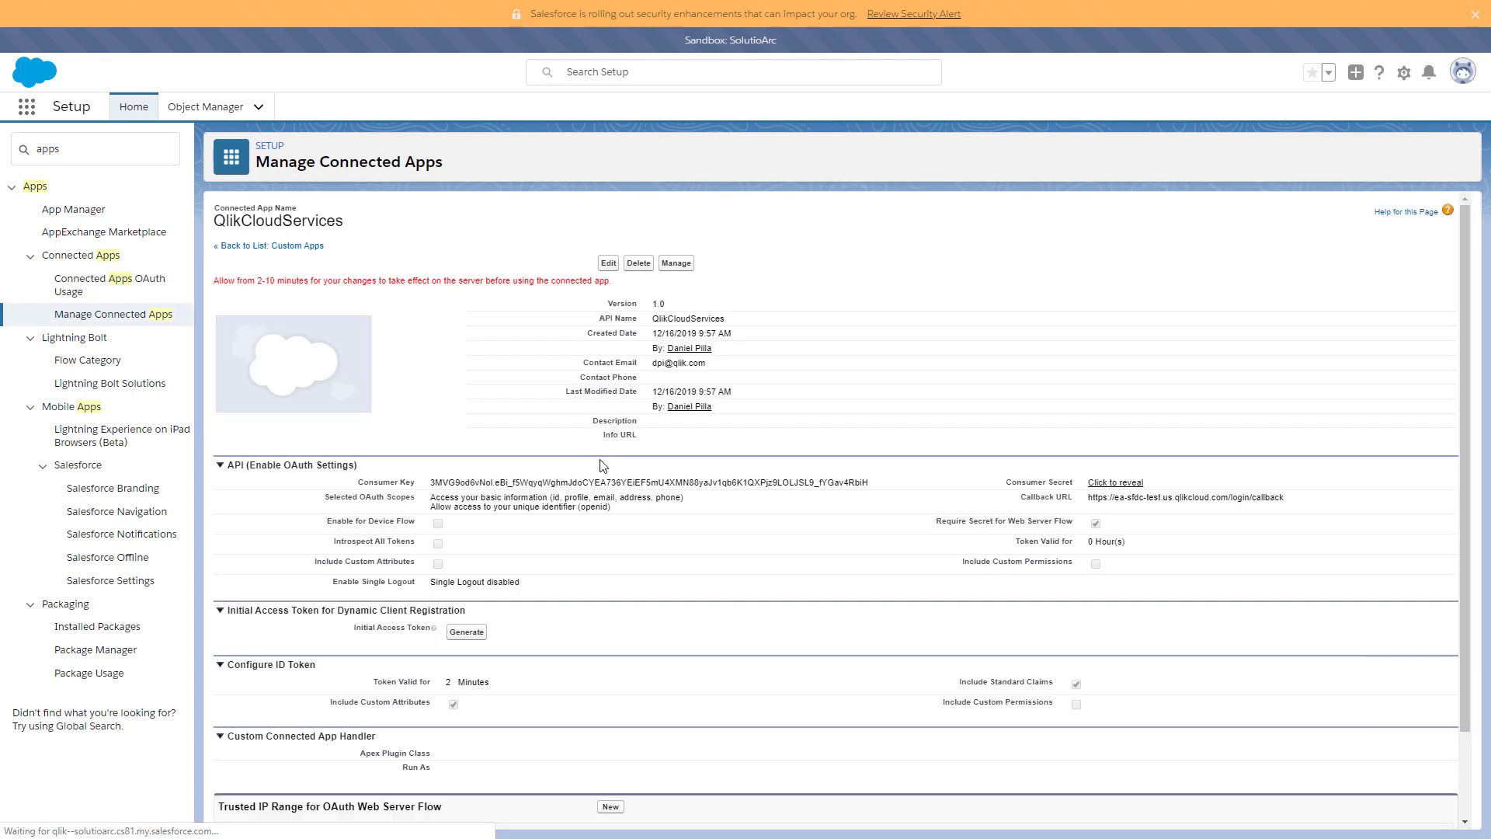
- Create custom attribute DisplayName valued $User.FirstName & " " & $User.LastName and save it
scroll(603, 466, down, 2)
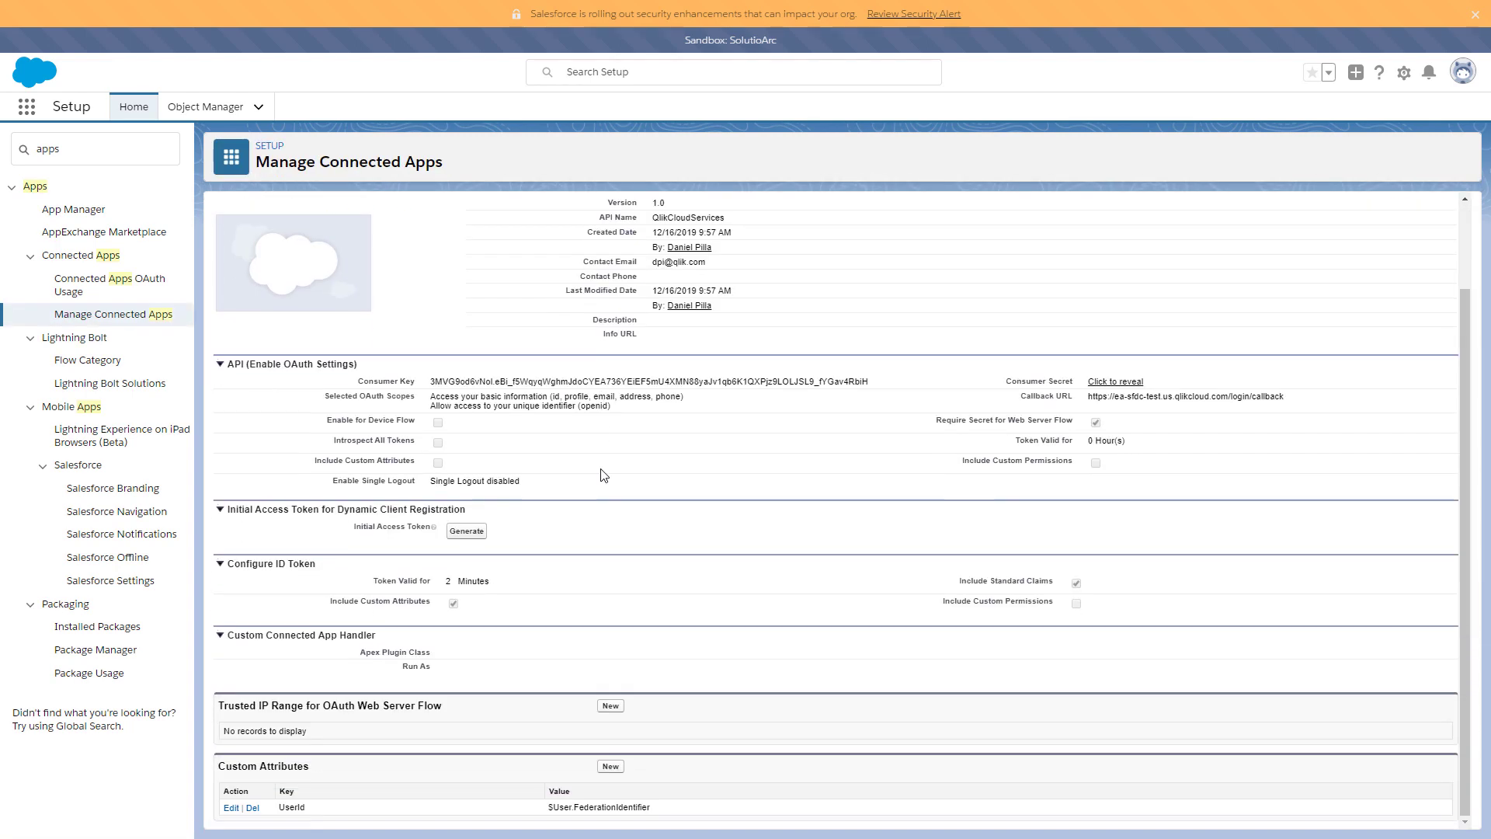
click(611, 767)
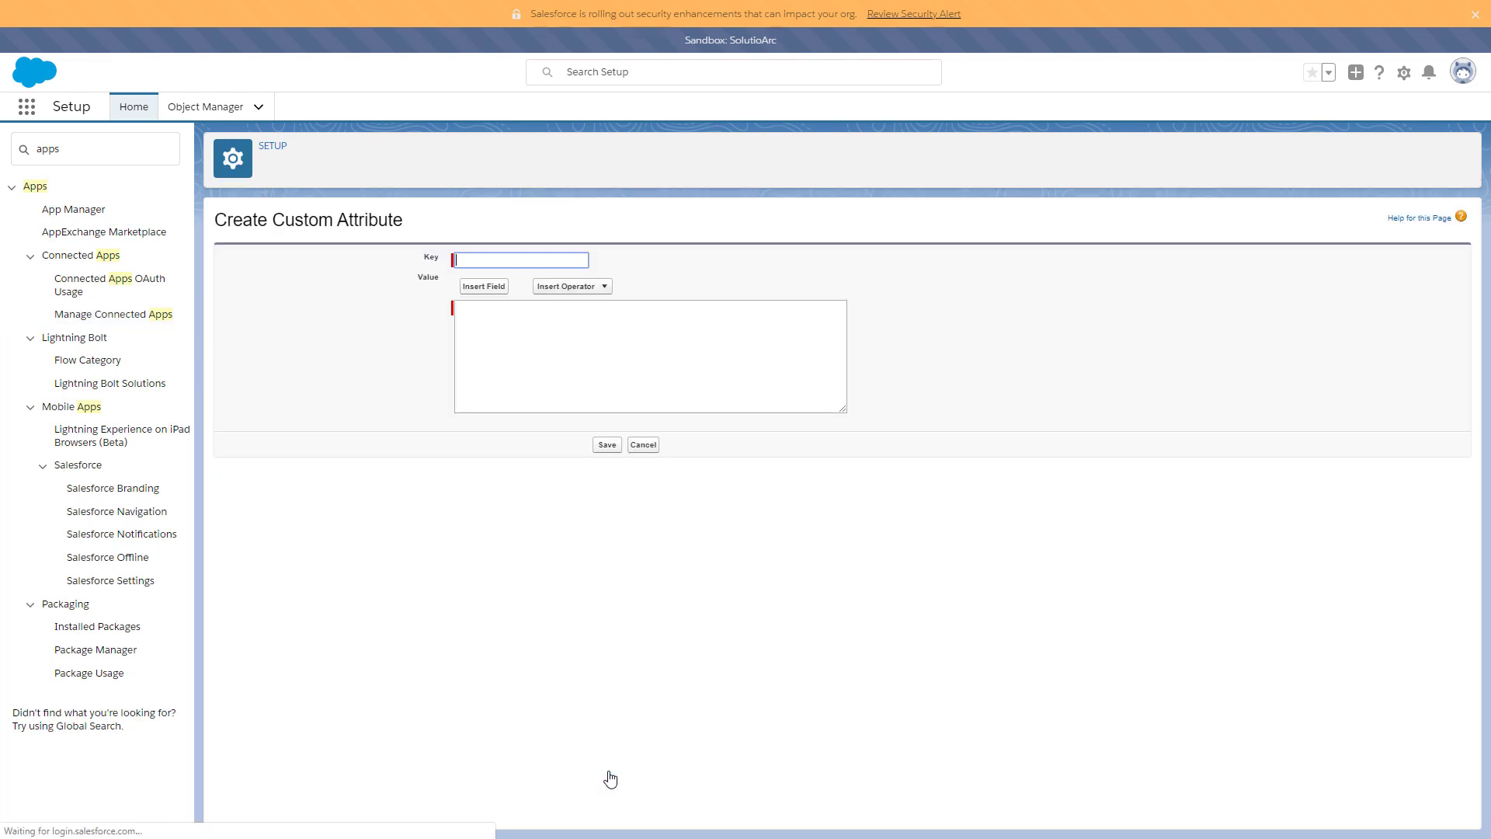
click(510, 261)
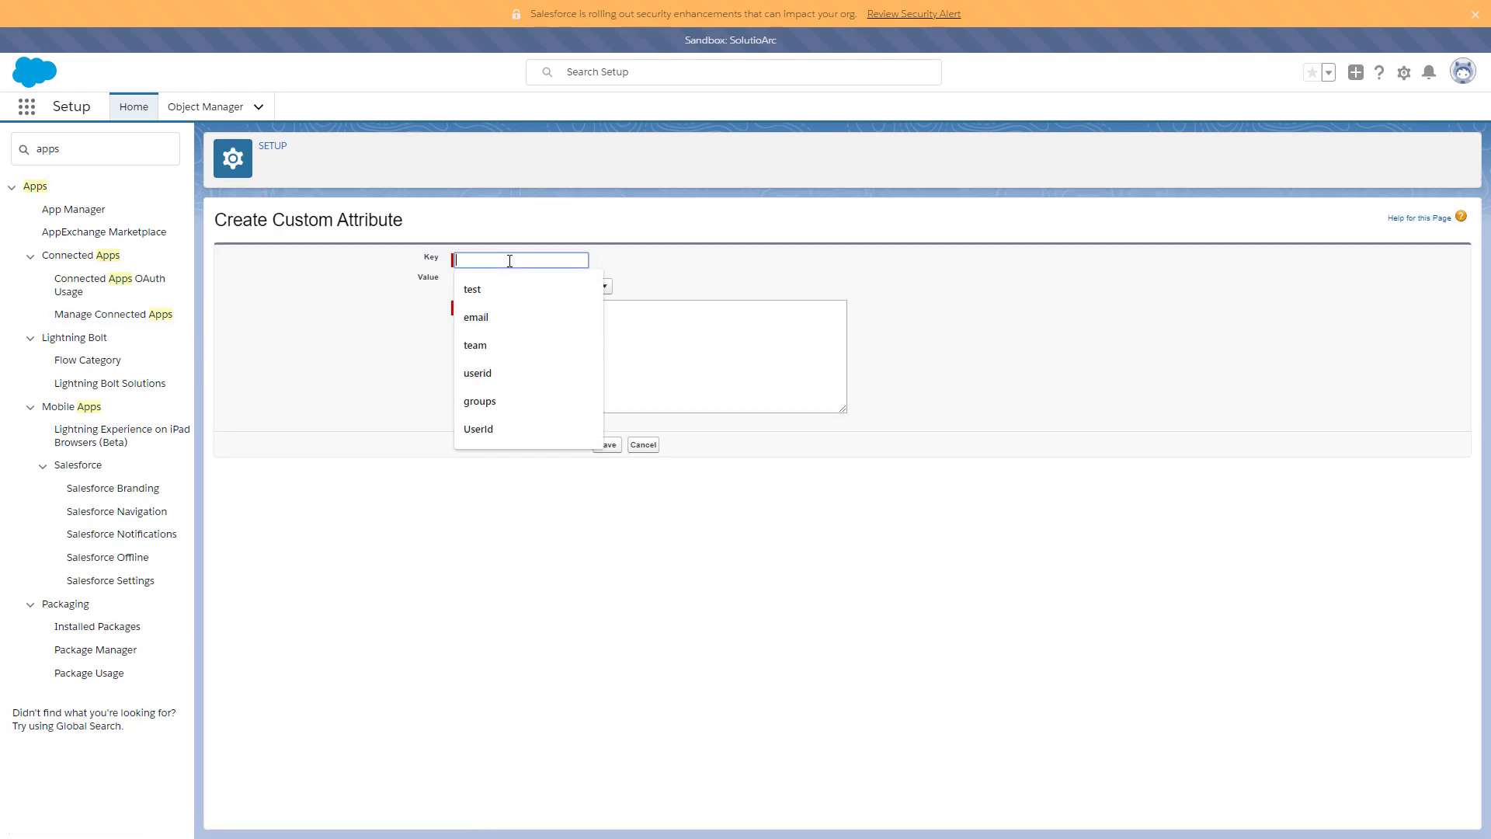
text(DisplayName)
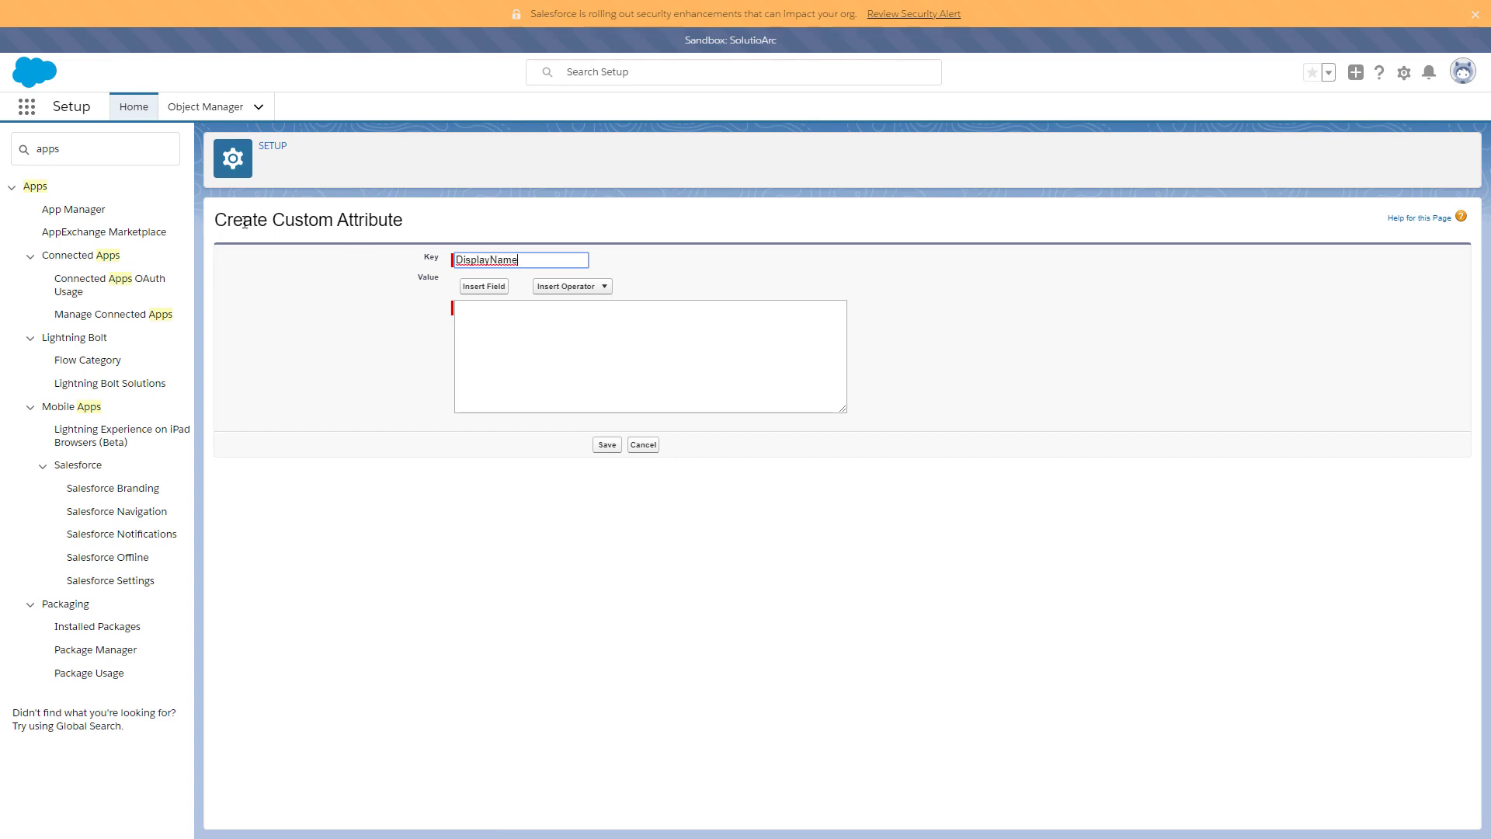
key(Tab)
click(483, 310)
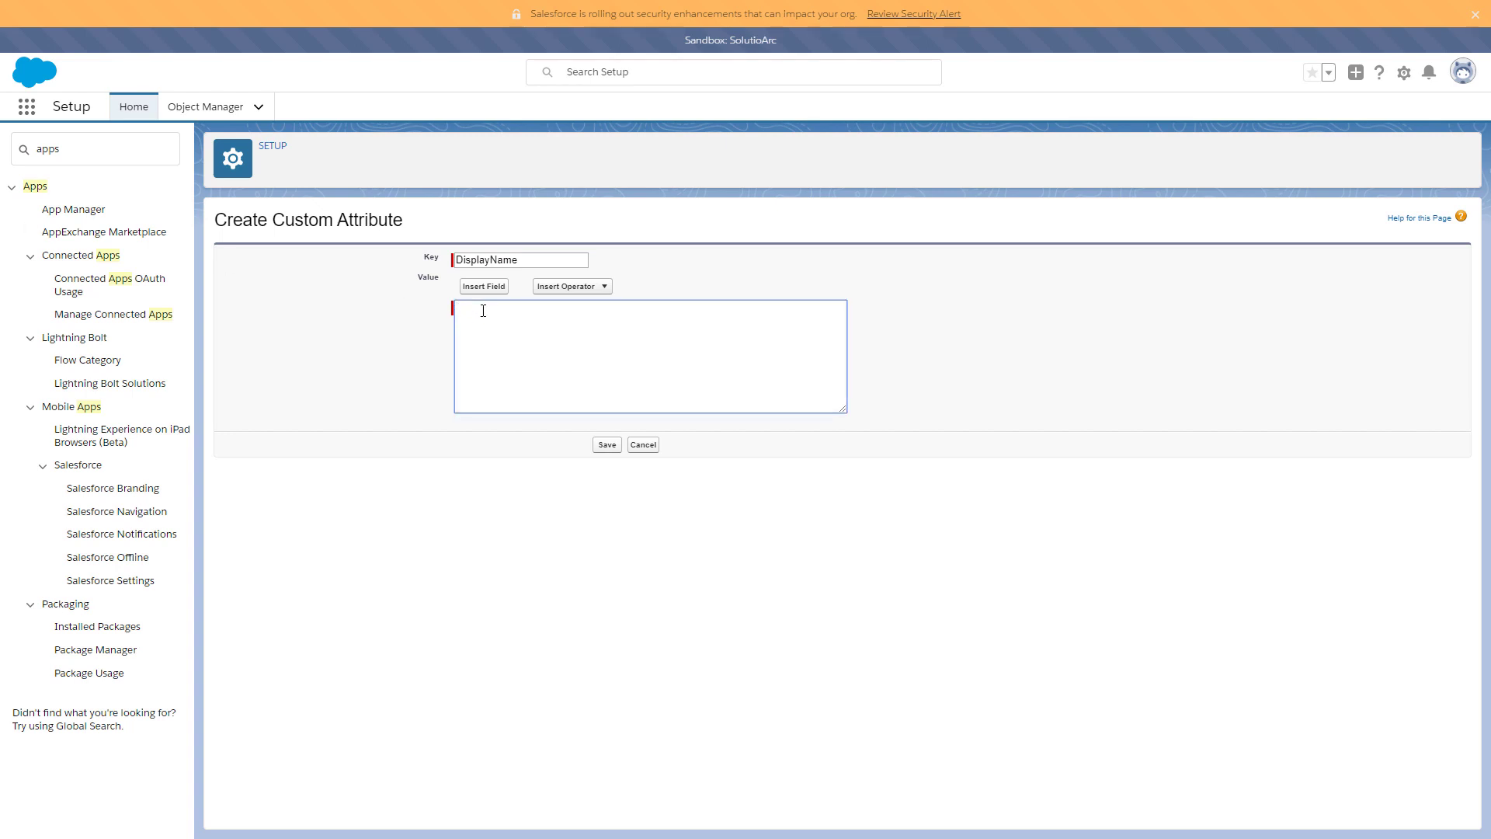
text($User.FirstName & " " & $User.LastName)
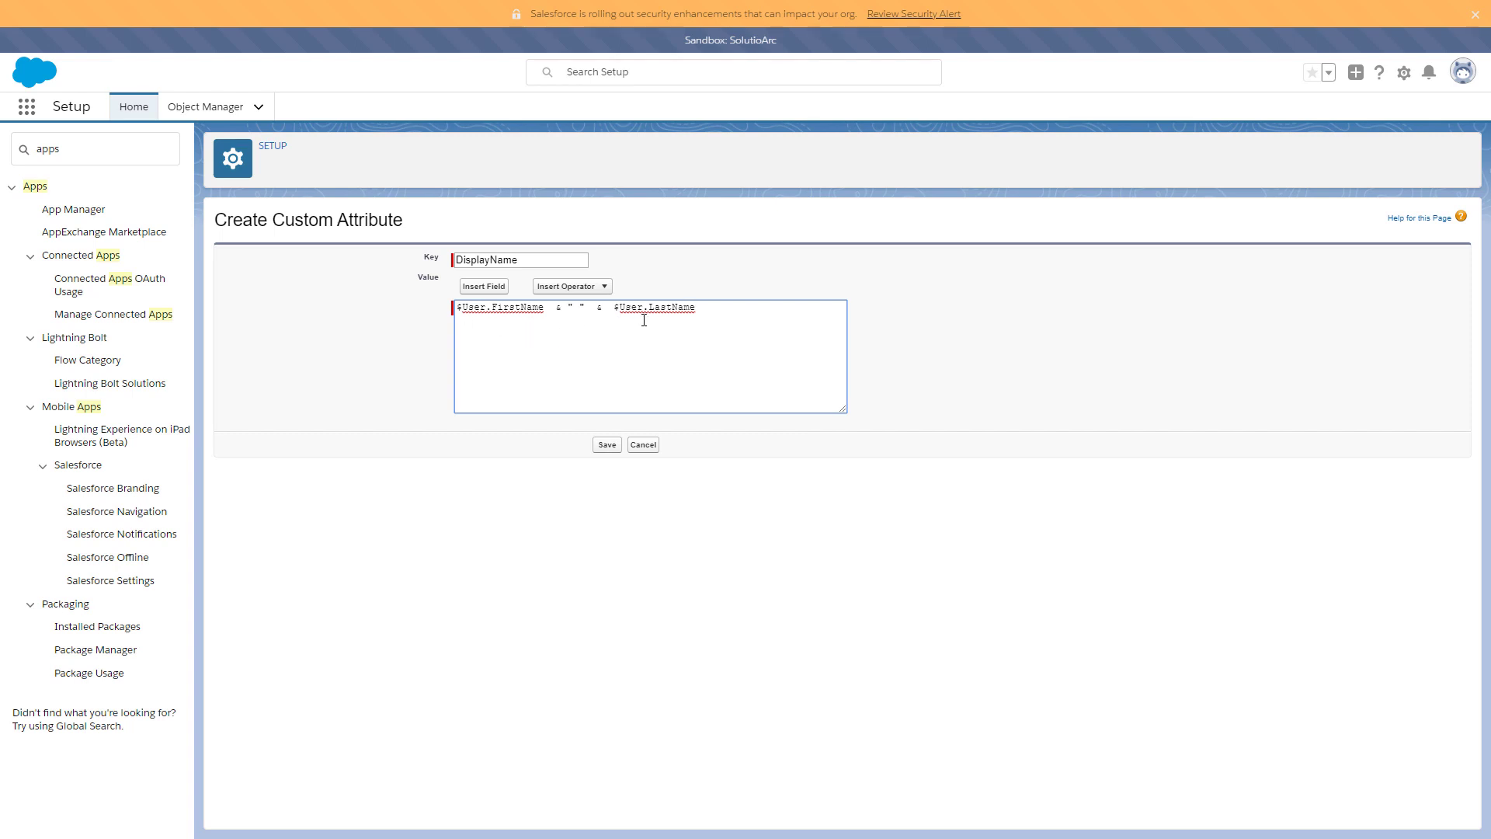
click(605, 450)
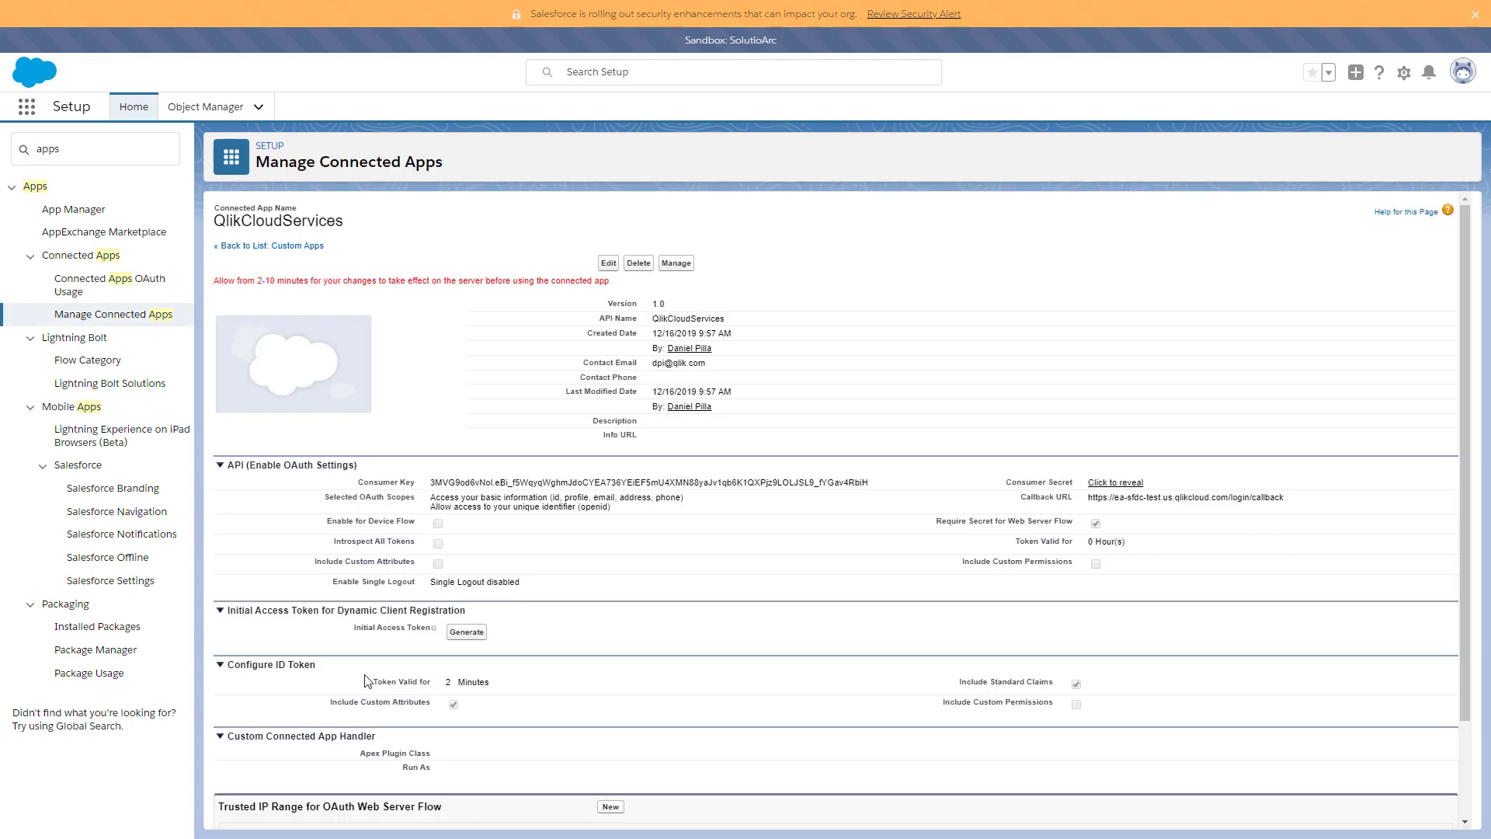
- Create custom attribute Groups with the $User > Team field ($User.Team__c) as value and save it
scroll(368, 681, down, 2)
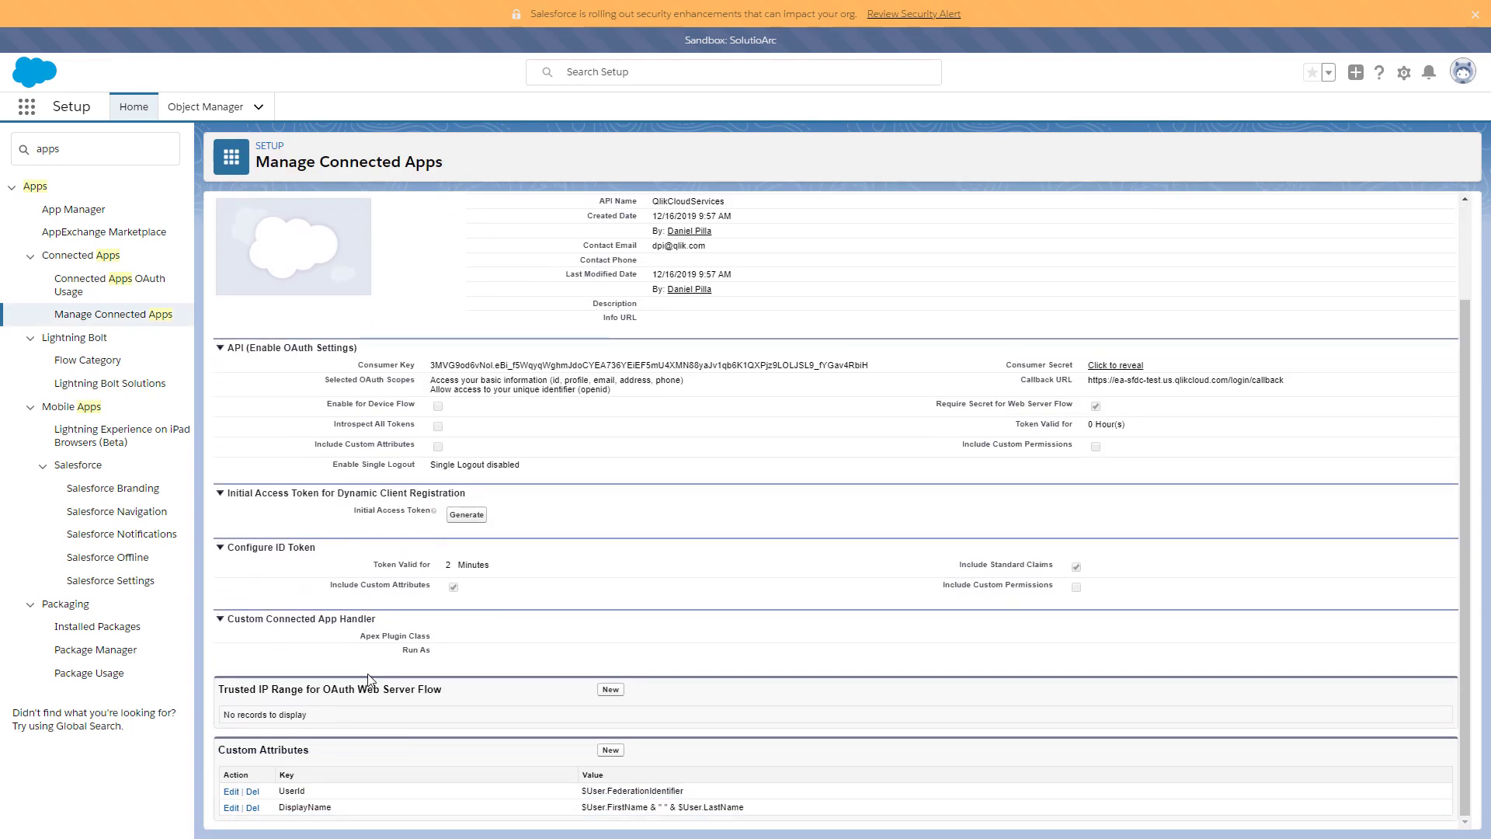
click(611, 750)
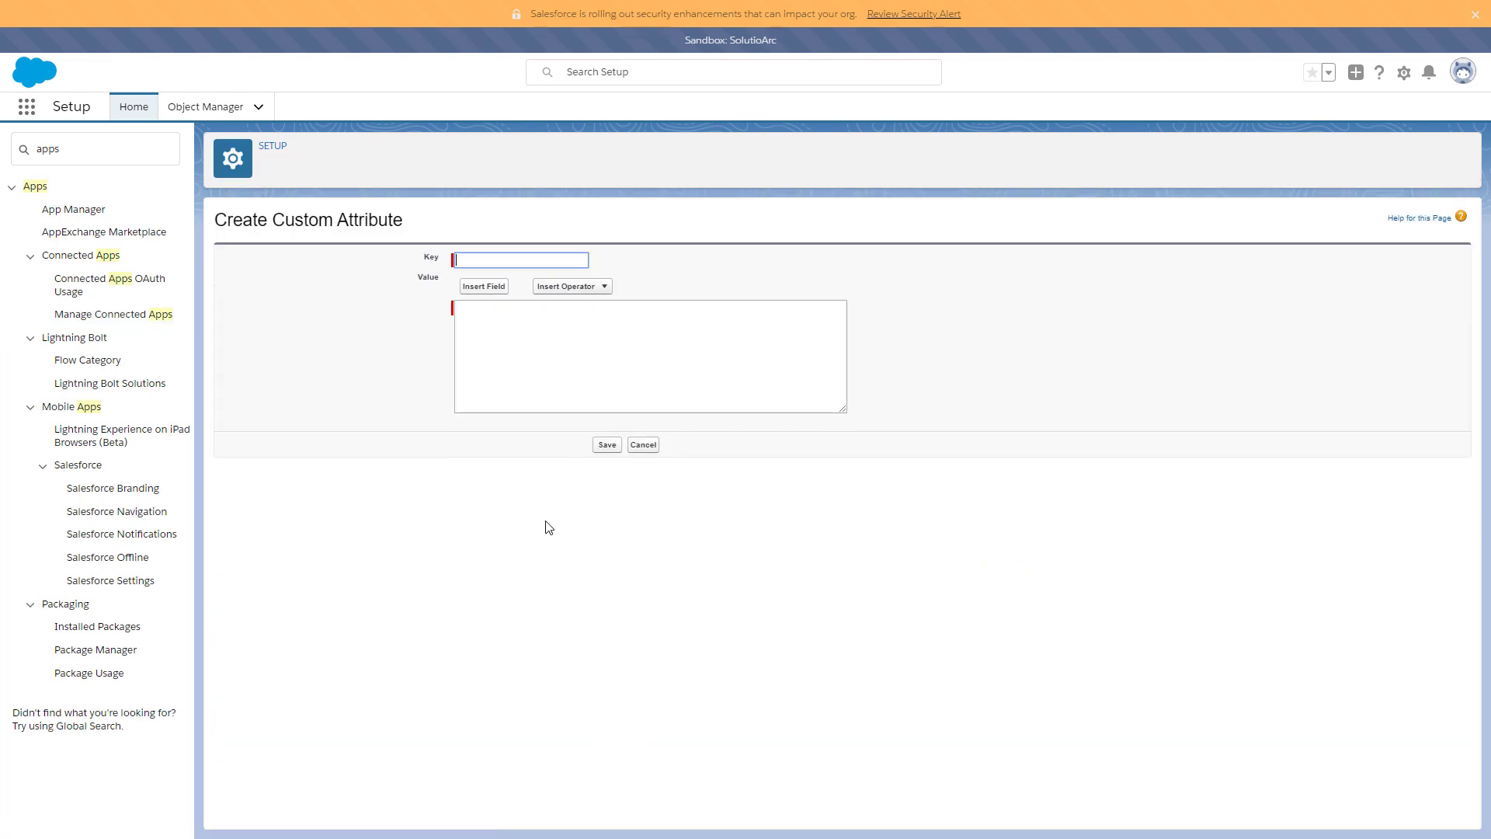
text(Group)
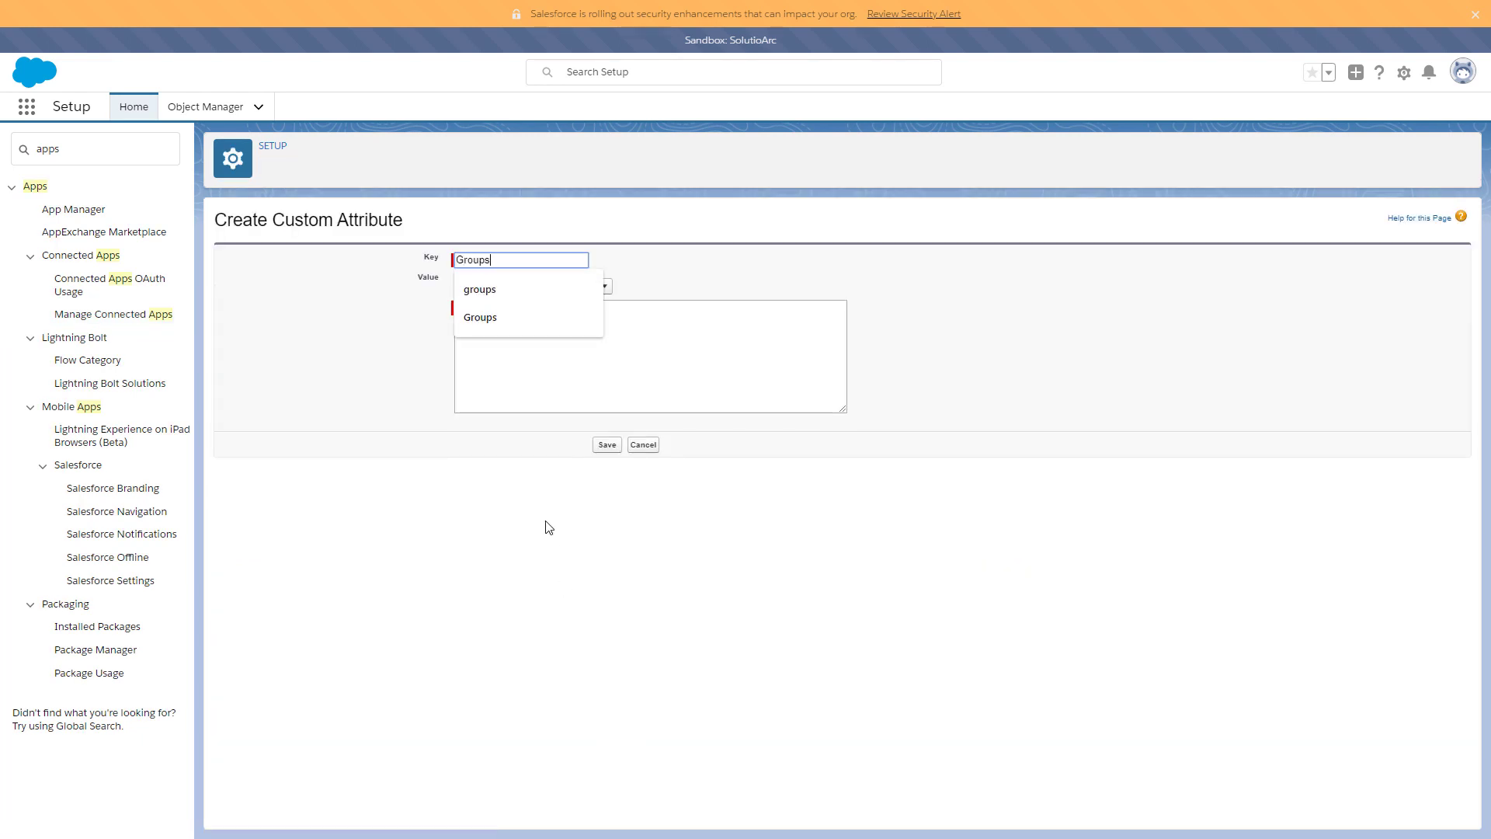
text(s)
click(549, 528)
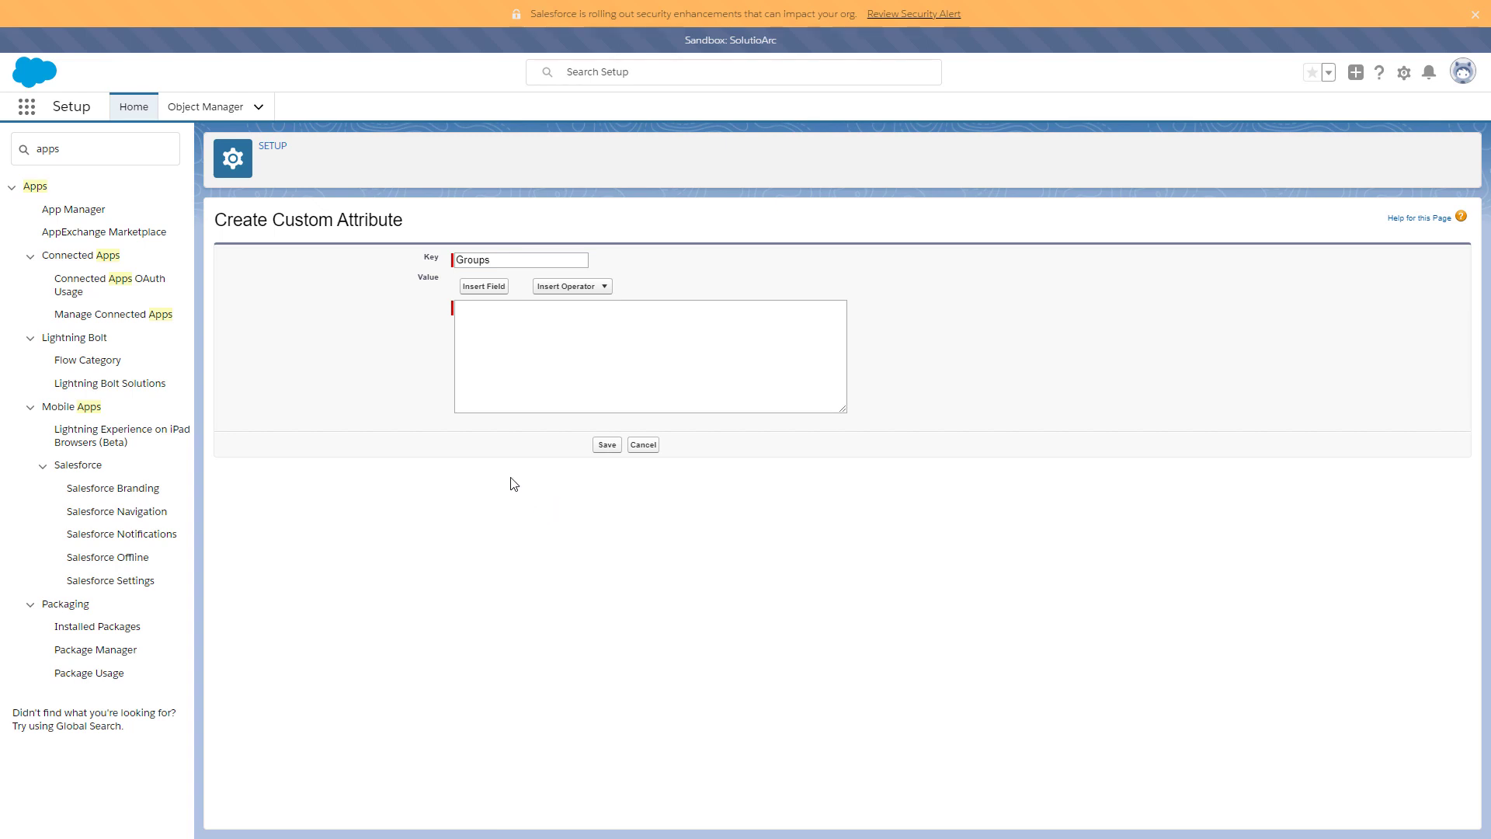
click(496, 286)
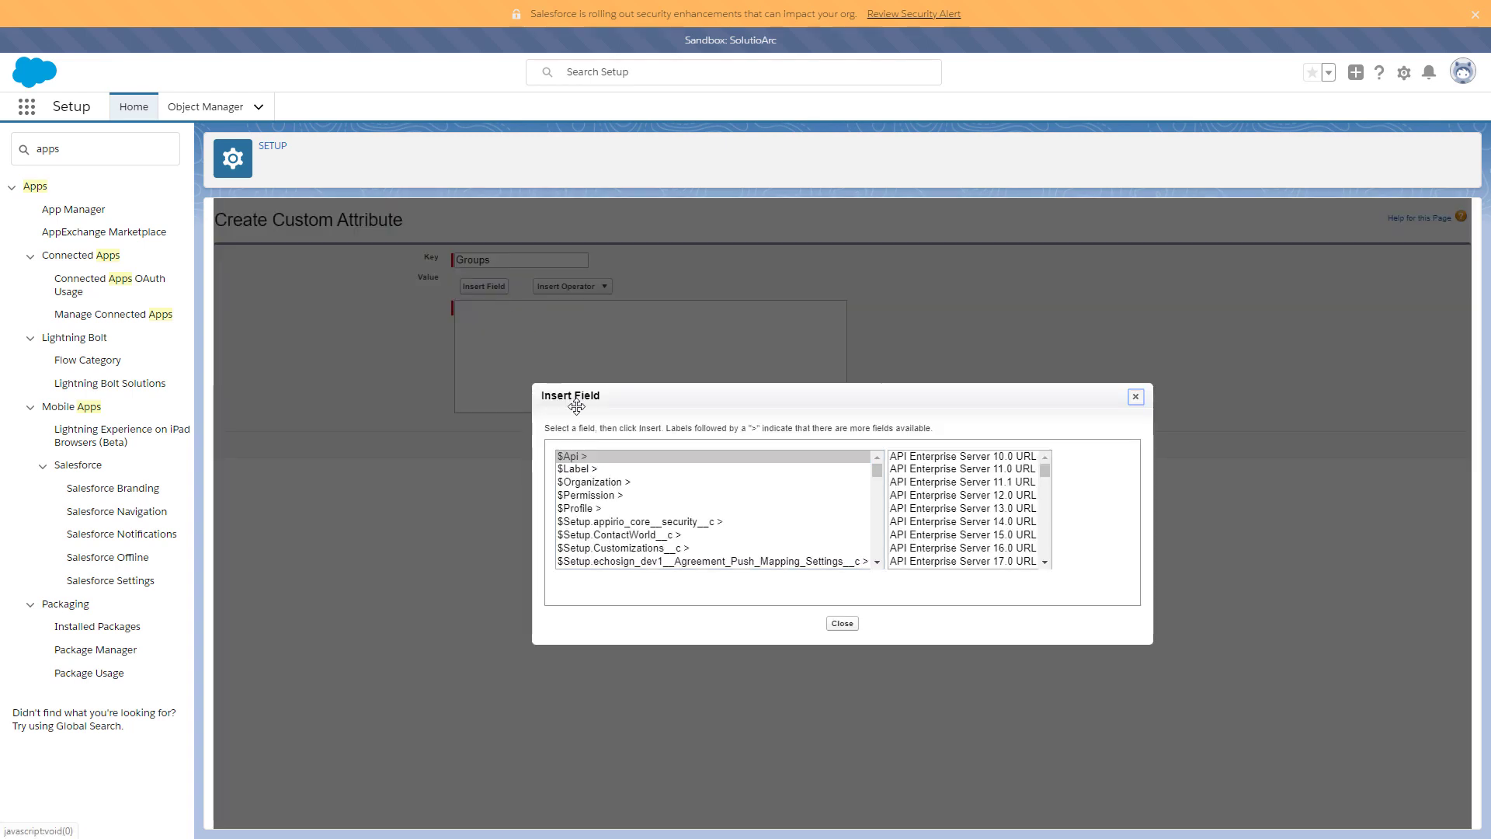
scroll(676, 500, down, 10)
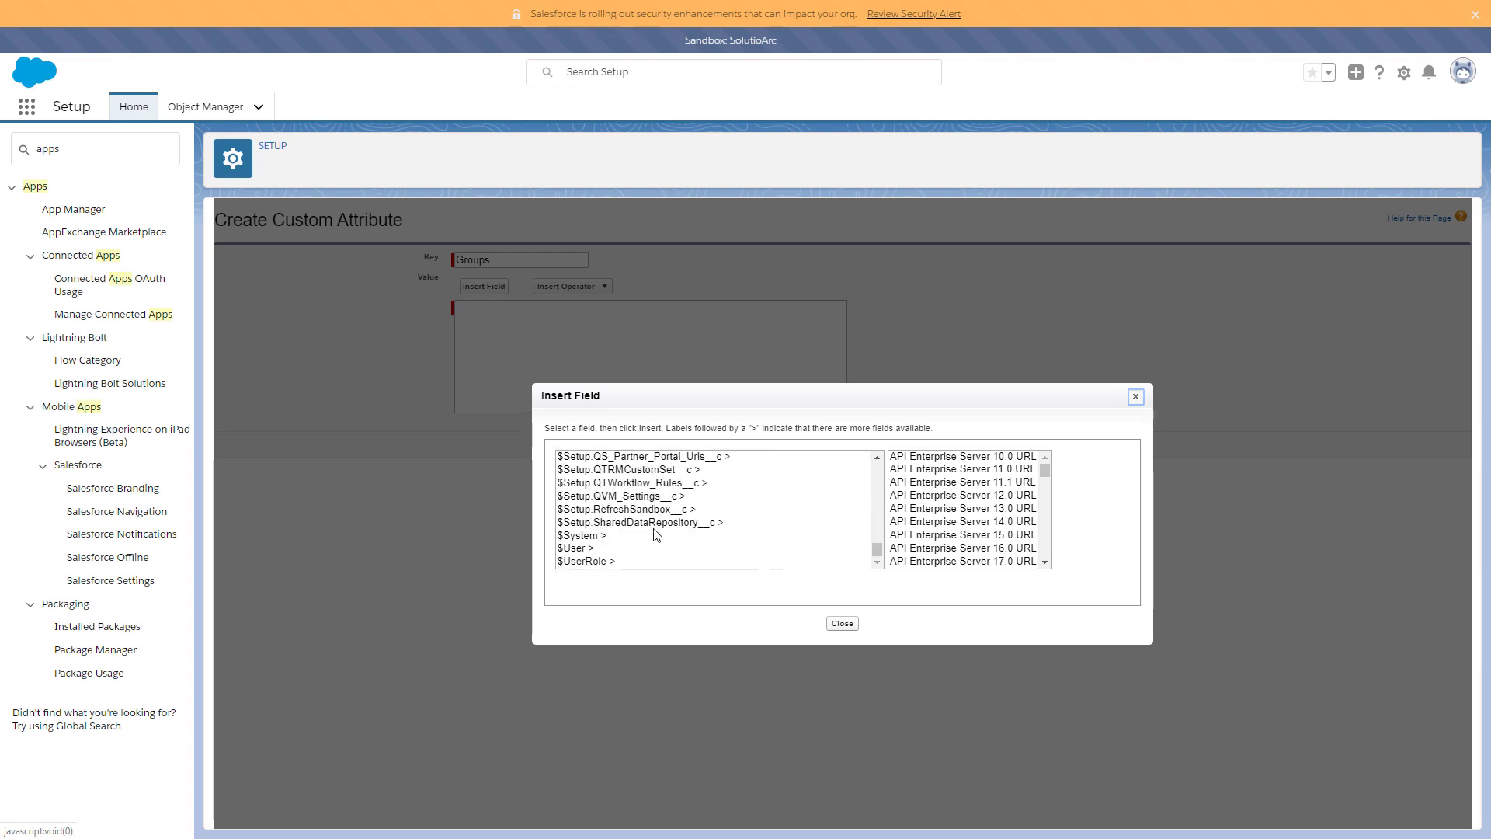
click(657, 549)
click(925, 524)
key(t)
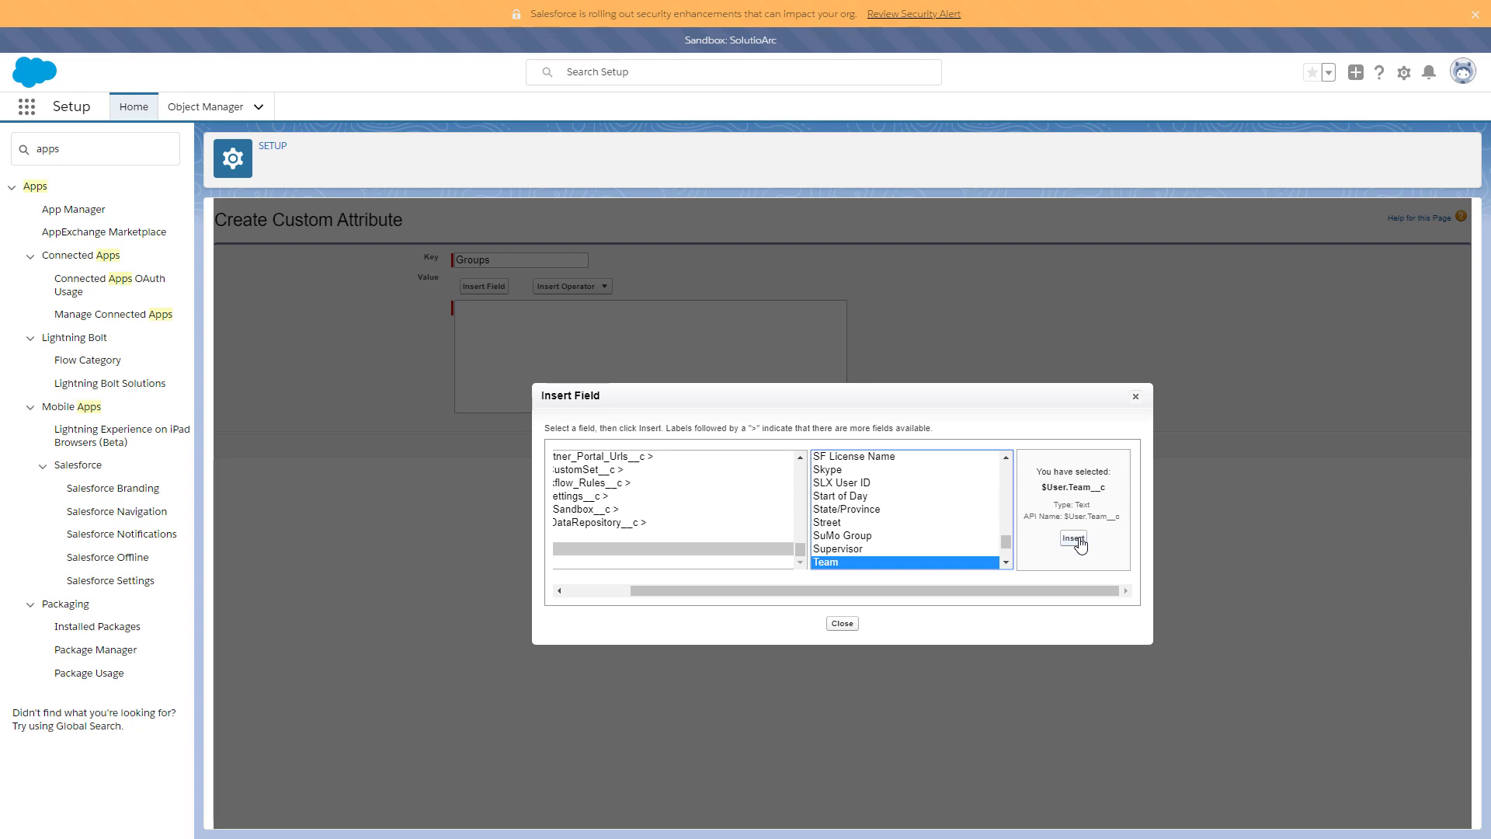
click(1073, 540)
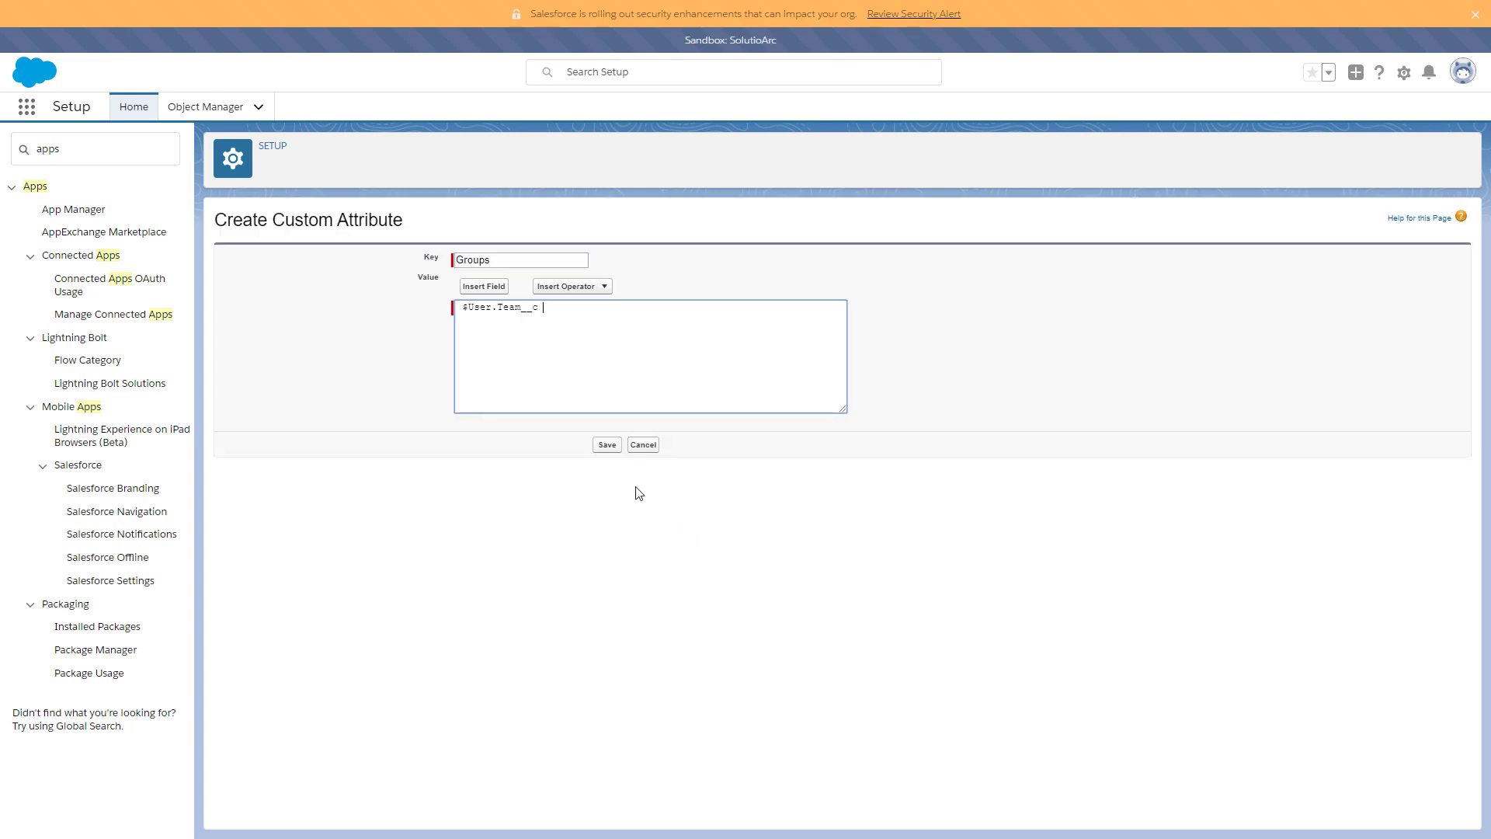
click(608, 446)
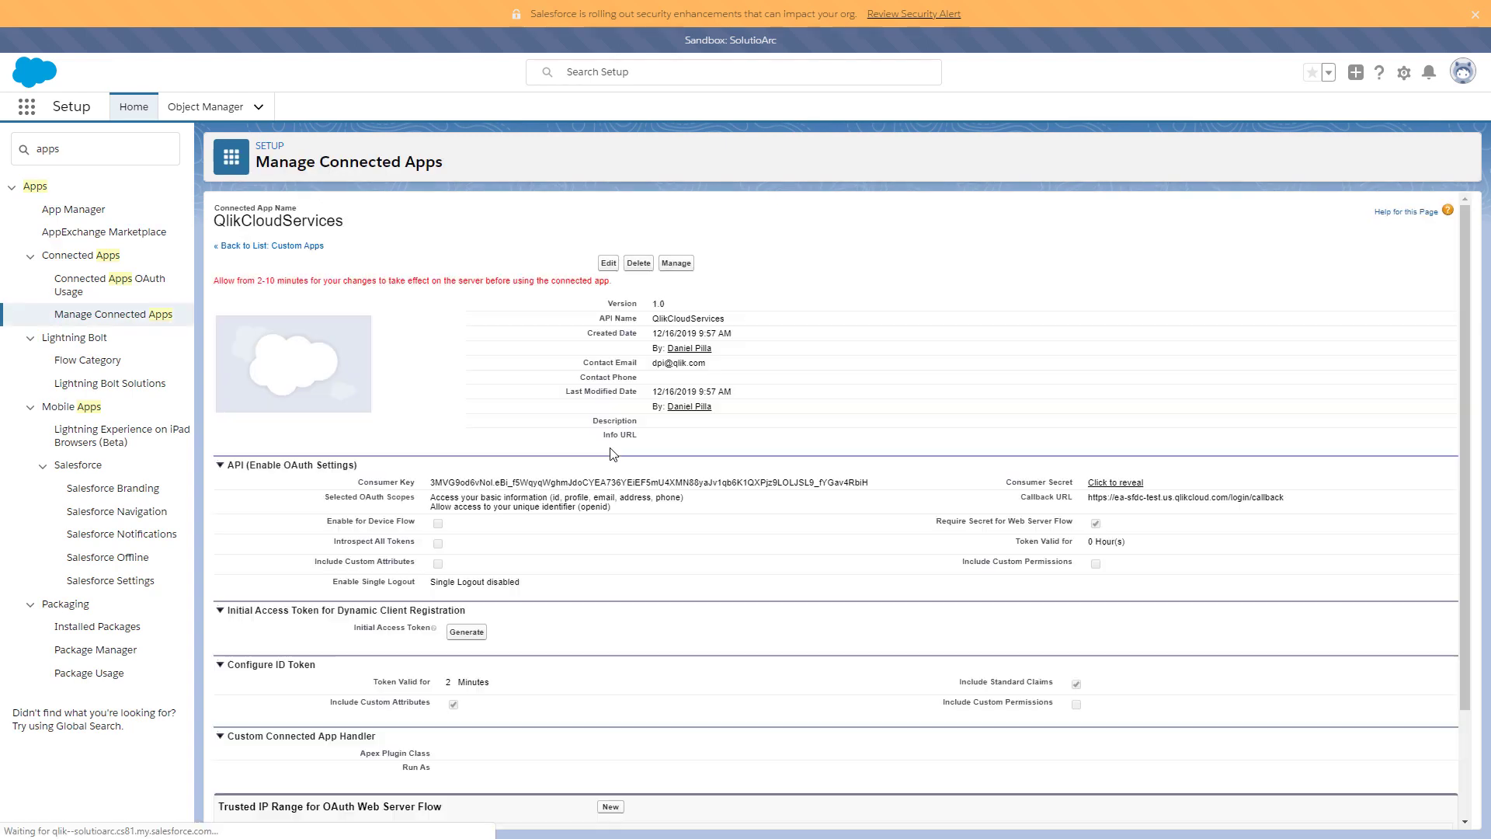
- Review the UserId, DisplayName and Groups attributes, then filter Setup by 'profile' and open Profiles
scroll(613, 420, down, 2)
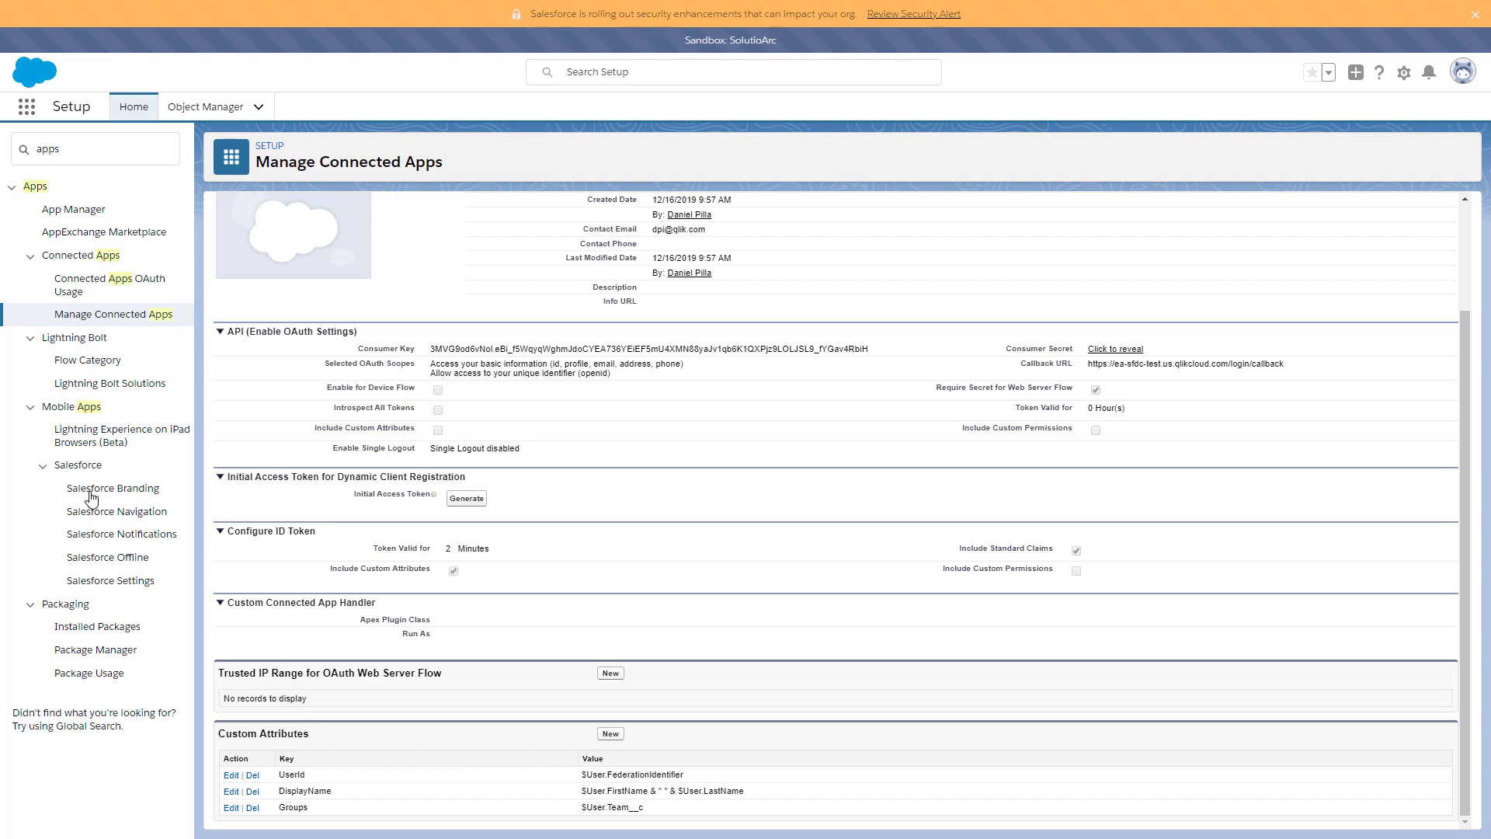
click(115, 156)
text(profile)
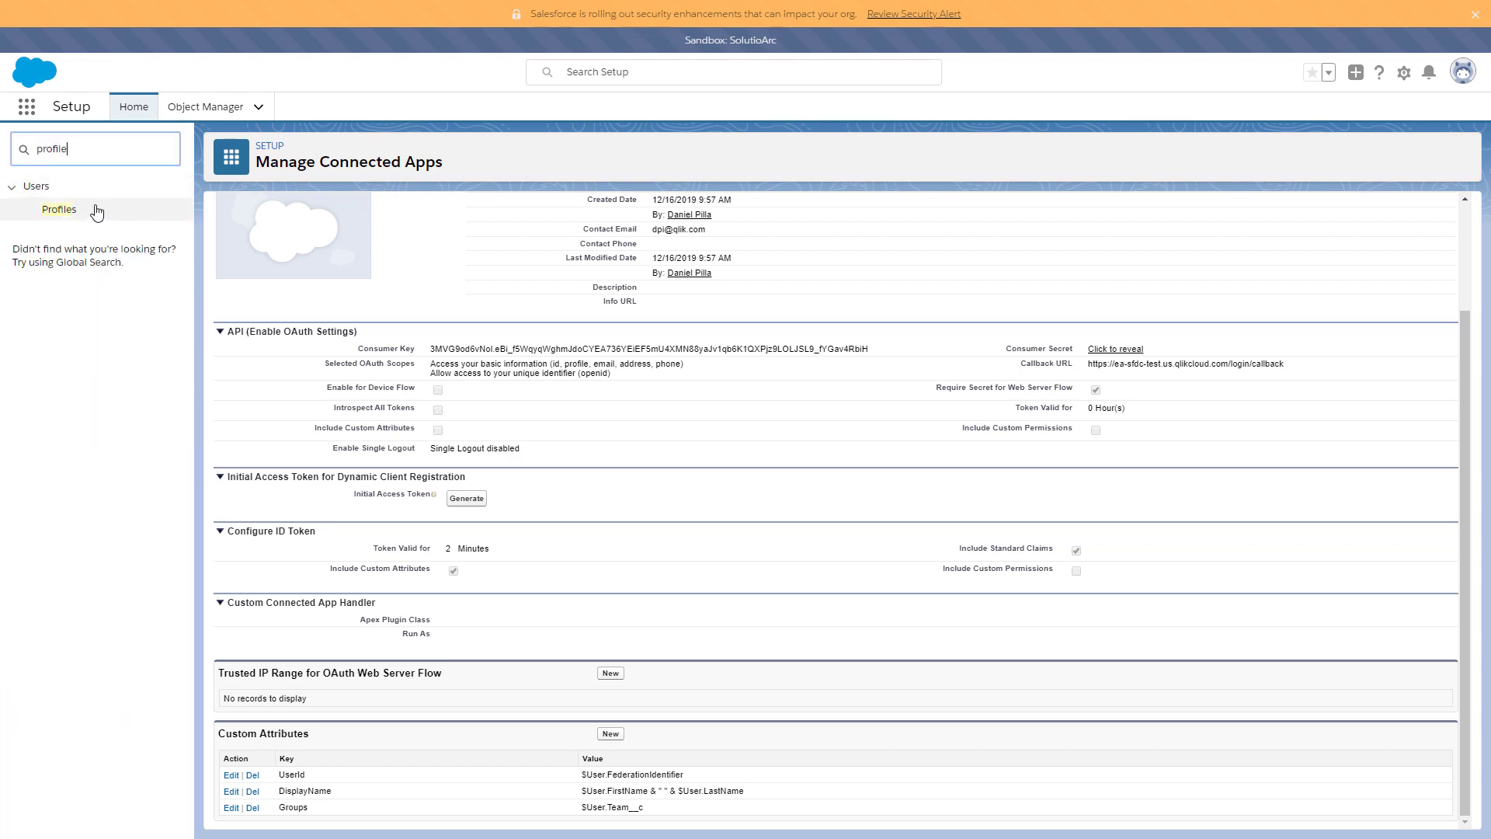
click(68, 214)
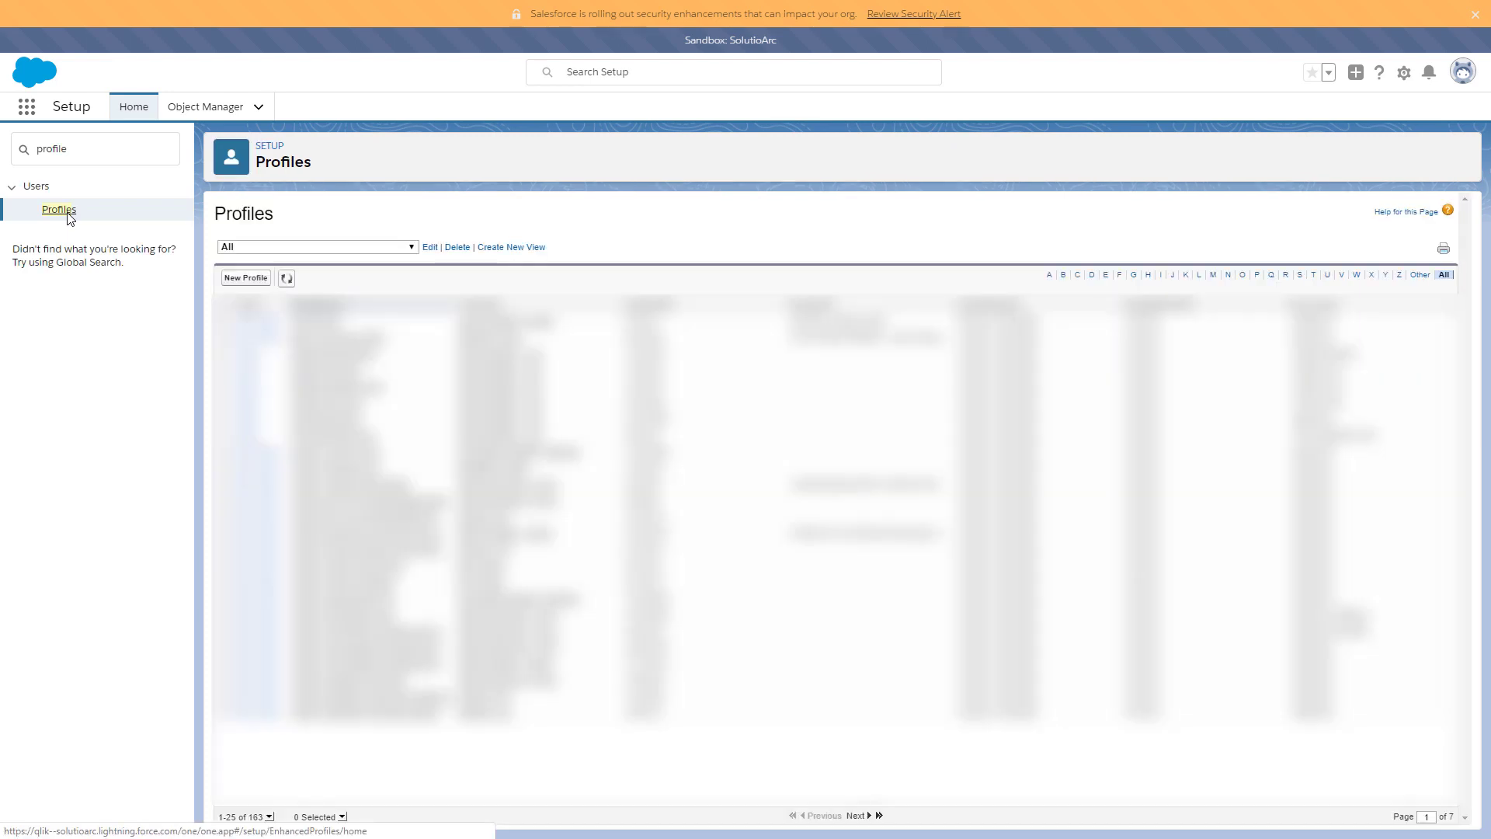
- Add QlikCloudServices to the System Administrator profile's enabled connected apps and save
click(1301, 276)
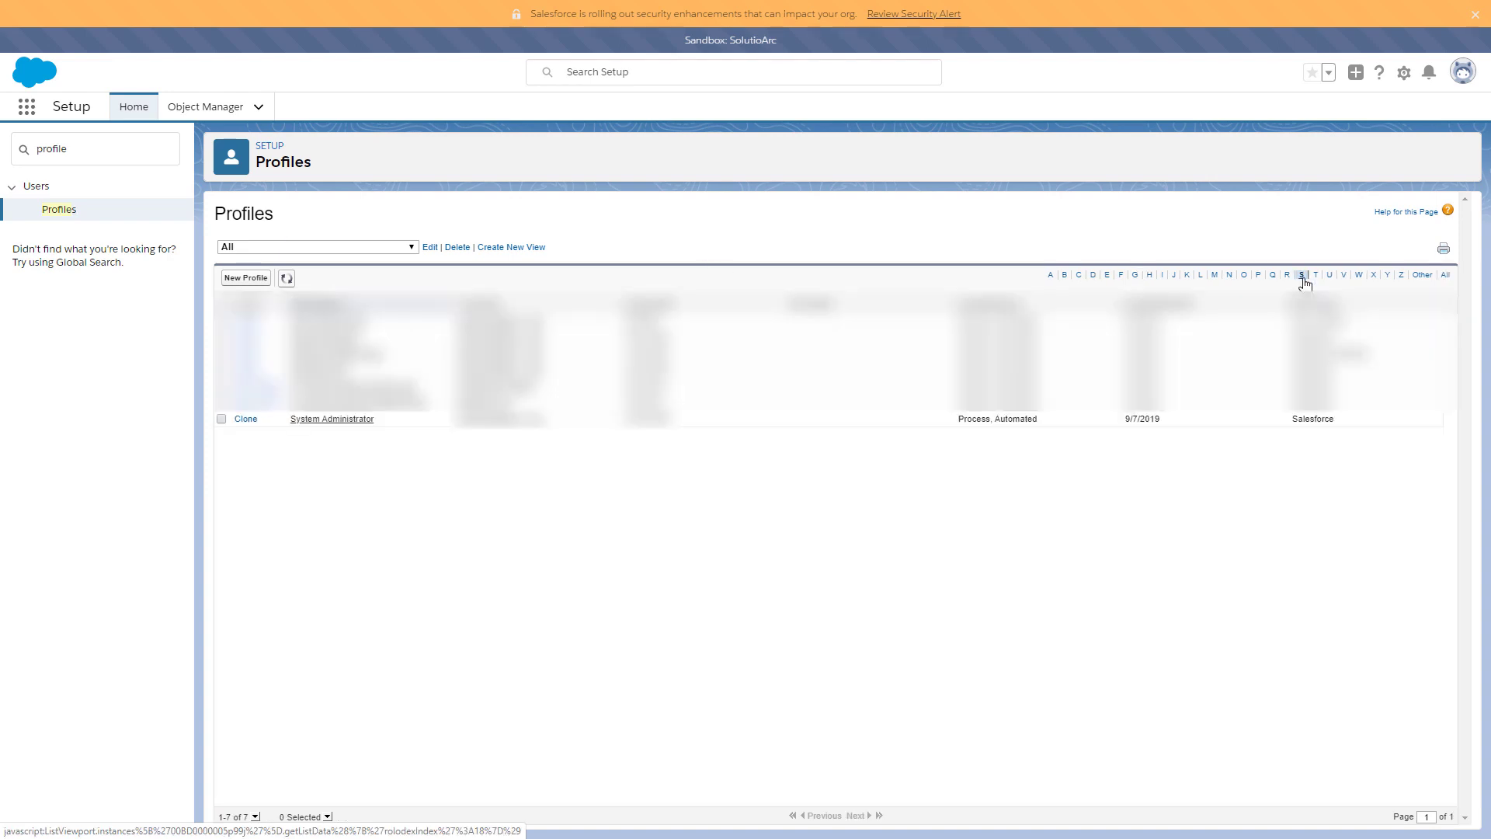
click(332, 420)
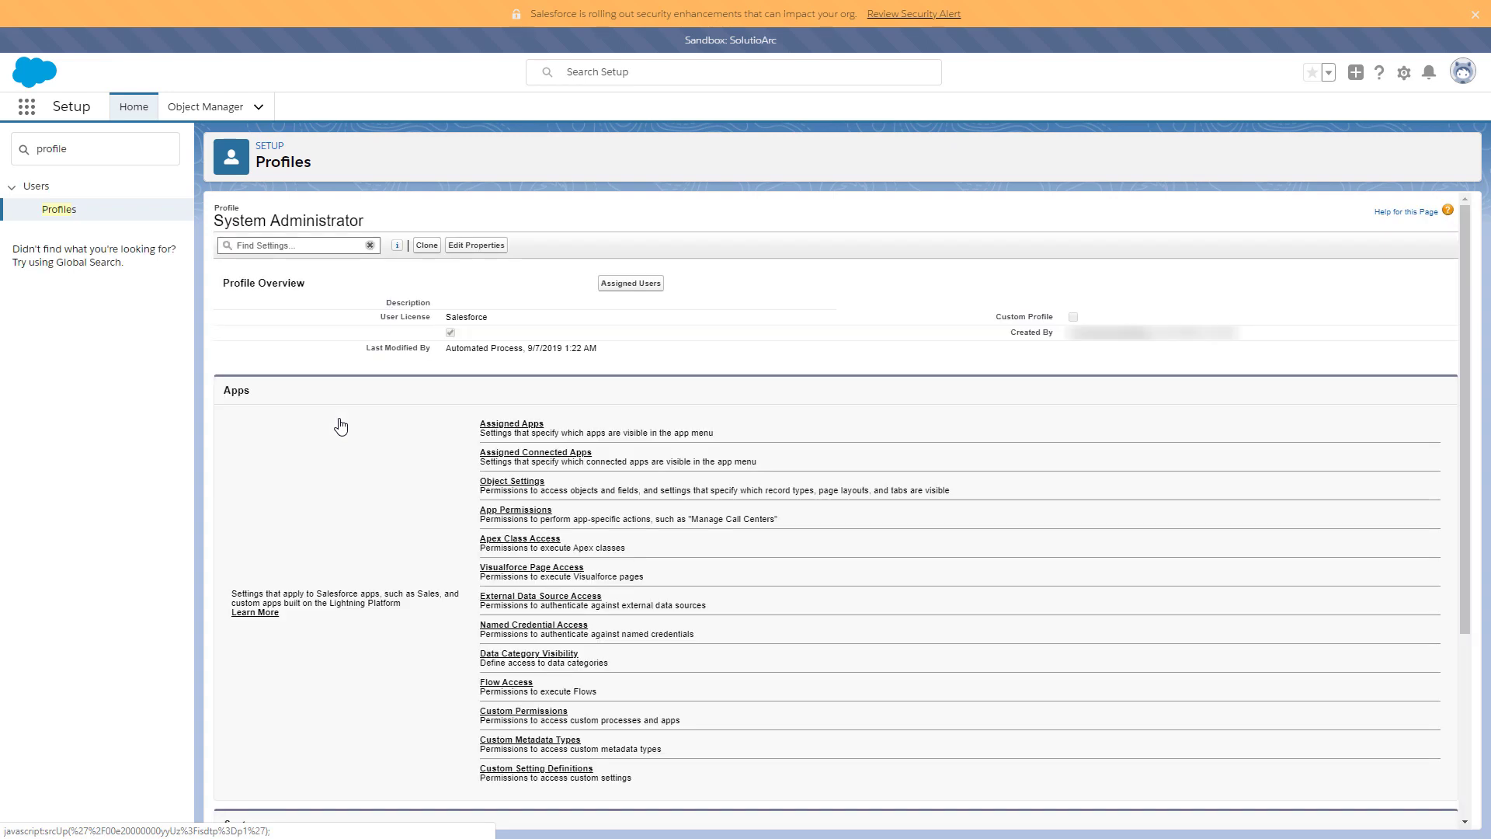
click(553, 461)
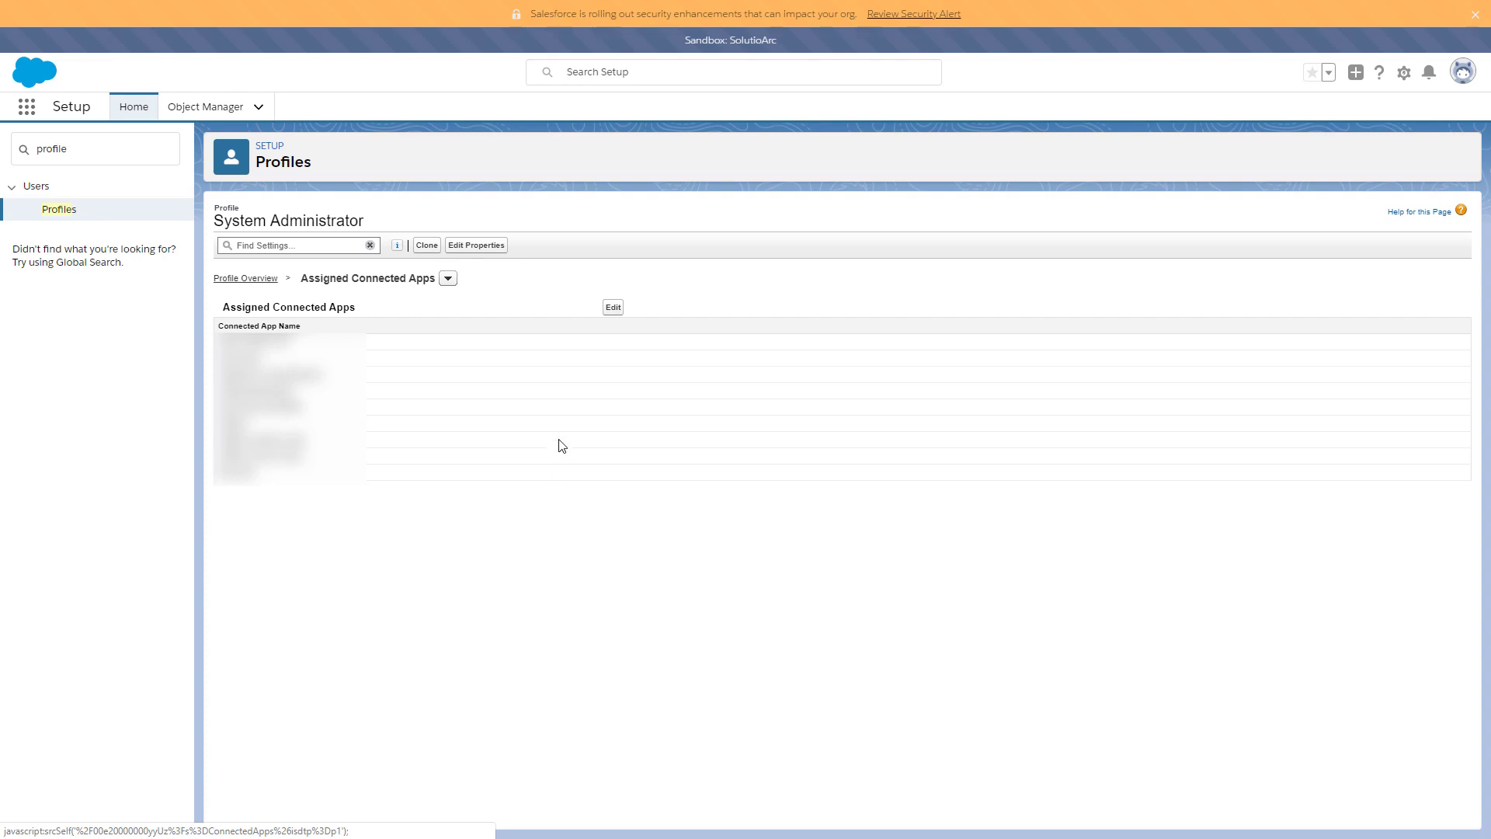
click(613, 307)
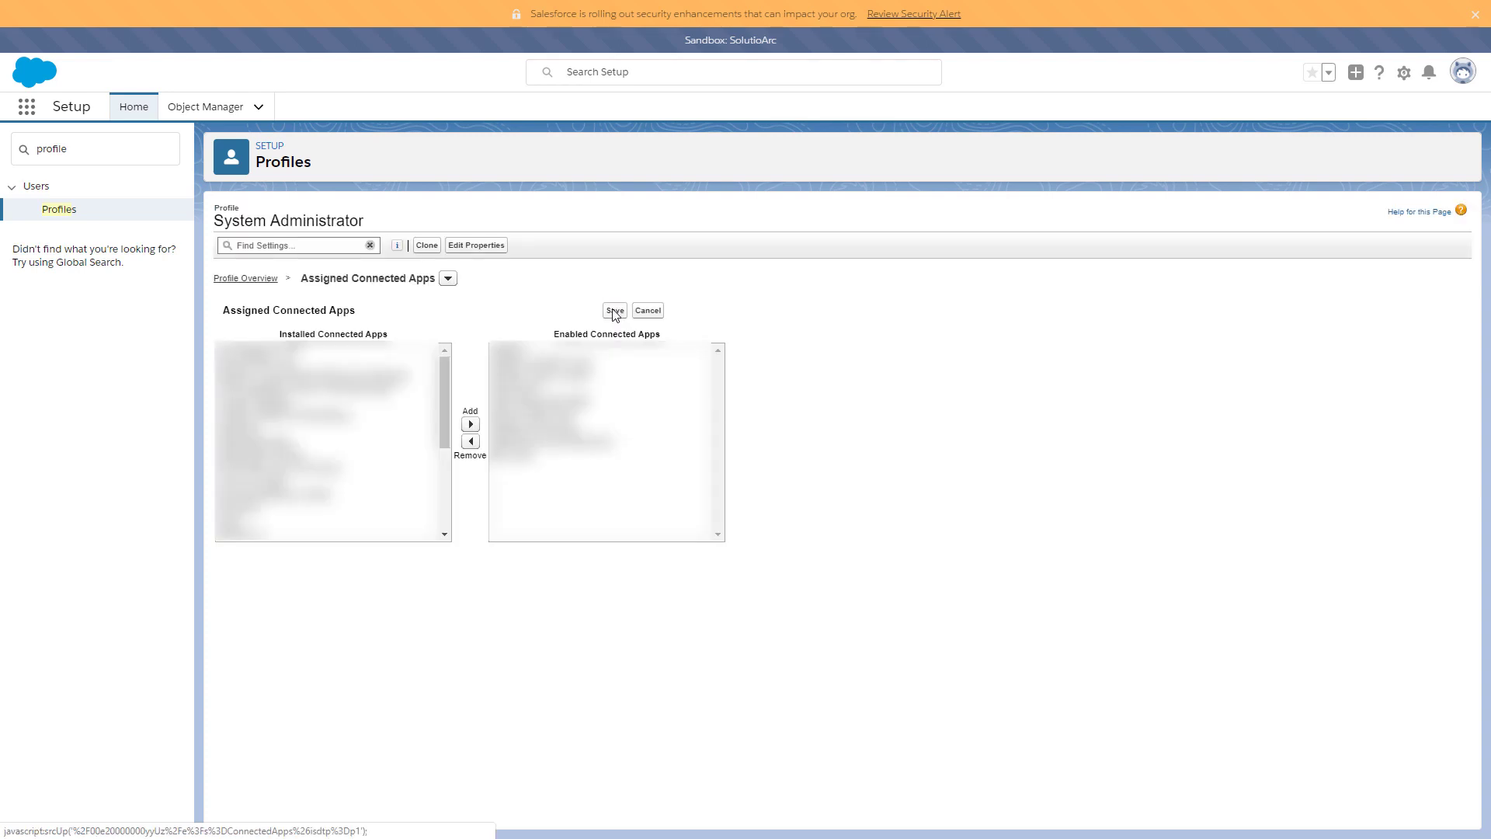
scroll(314, 478, down, 5)
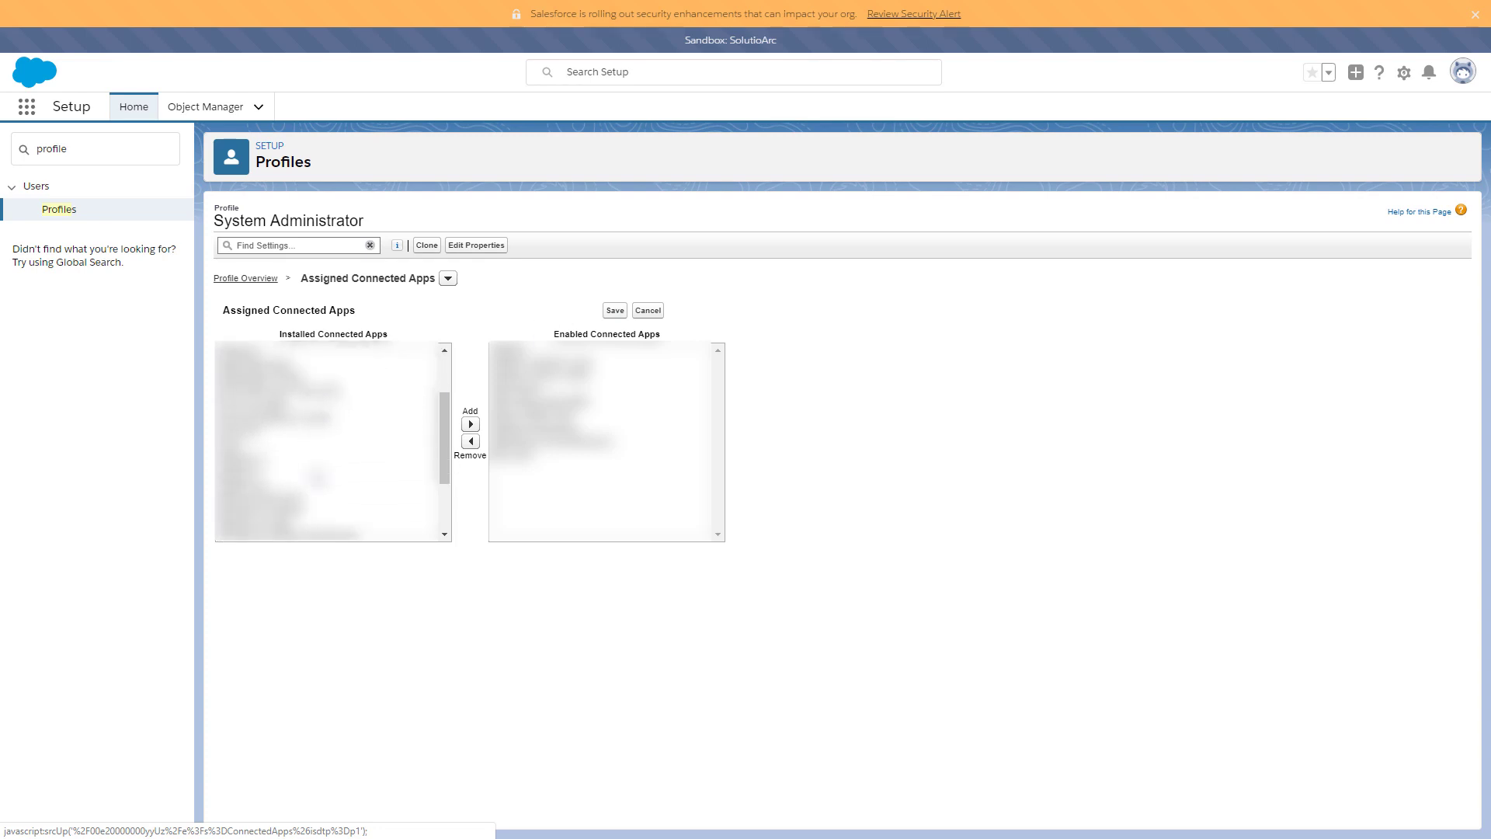
click(315, 419)
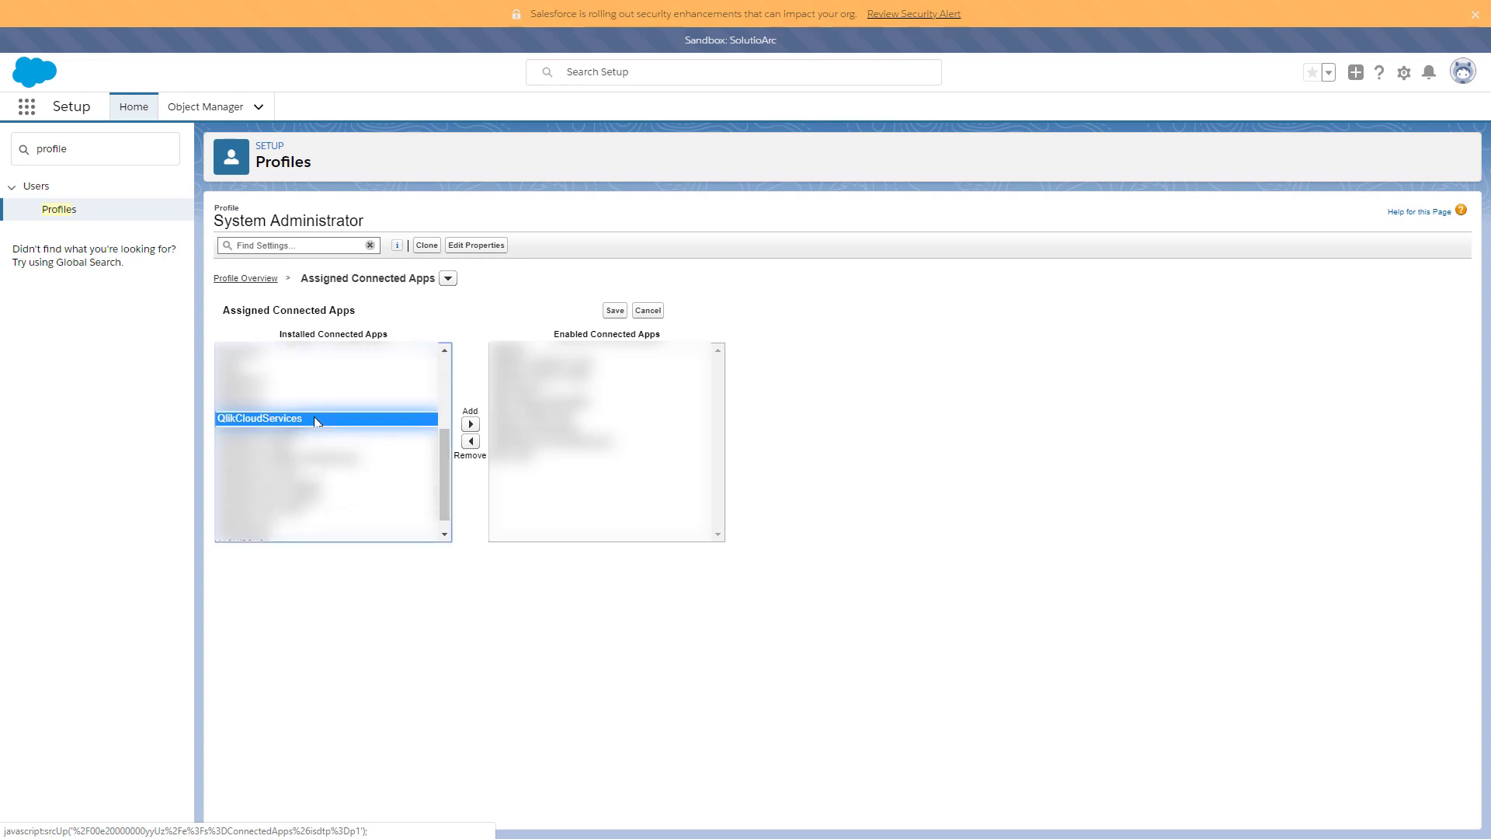
click(472, 425)
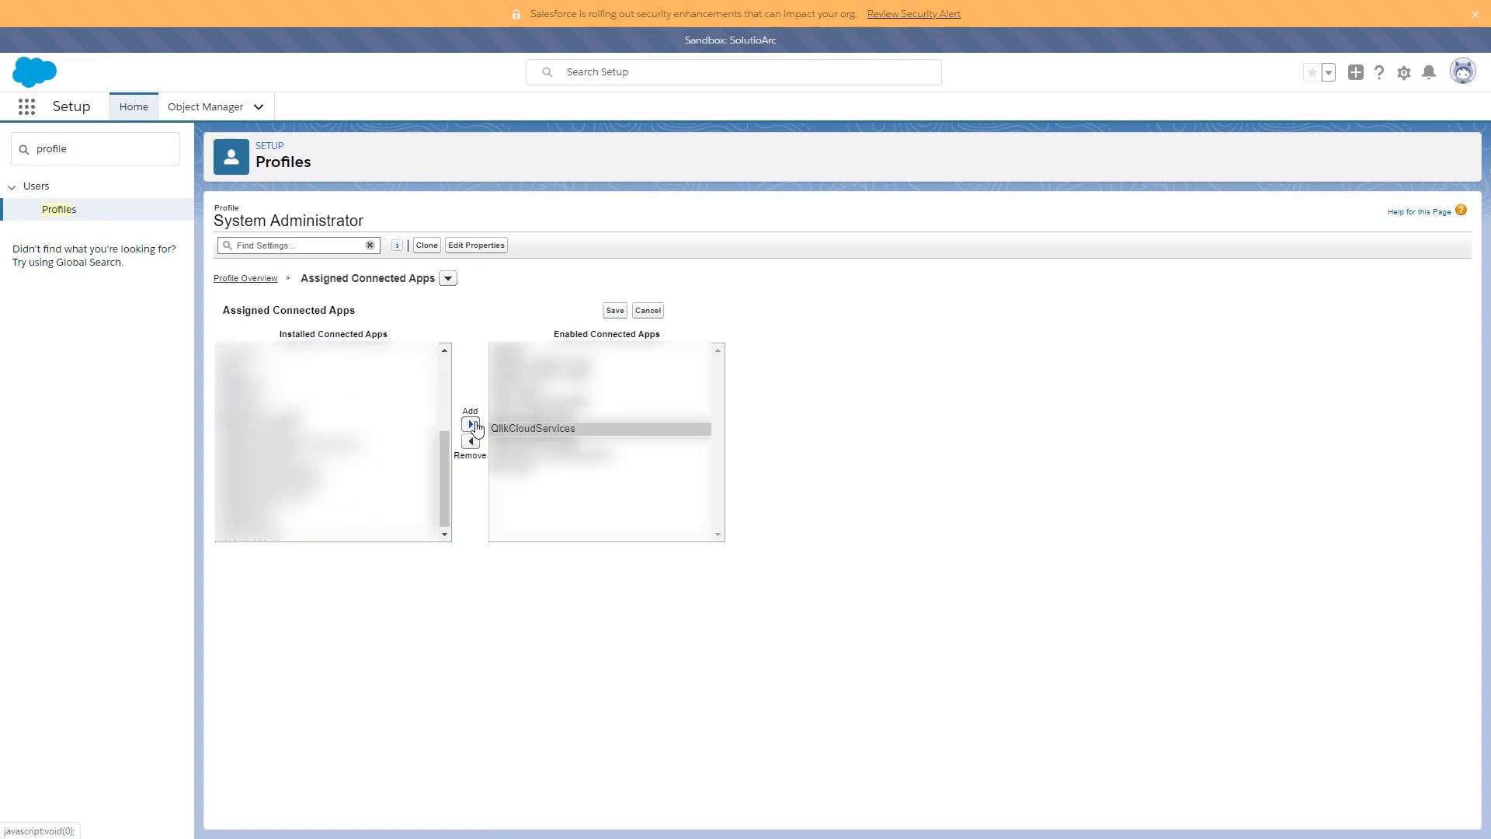
click(615, 310)
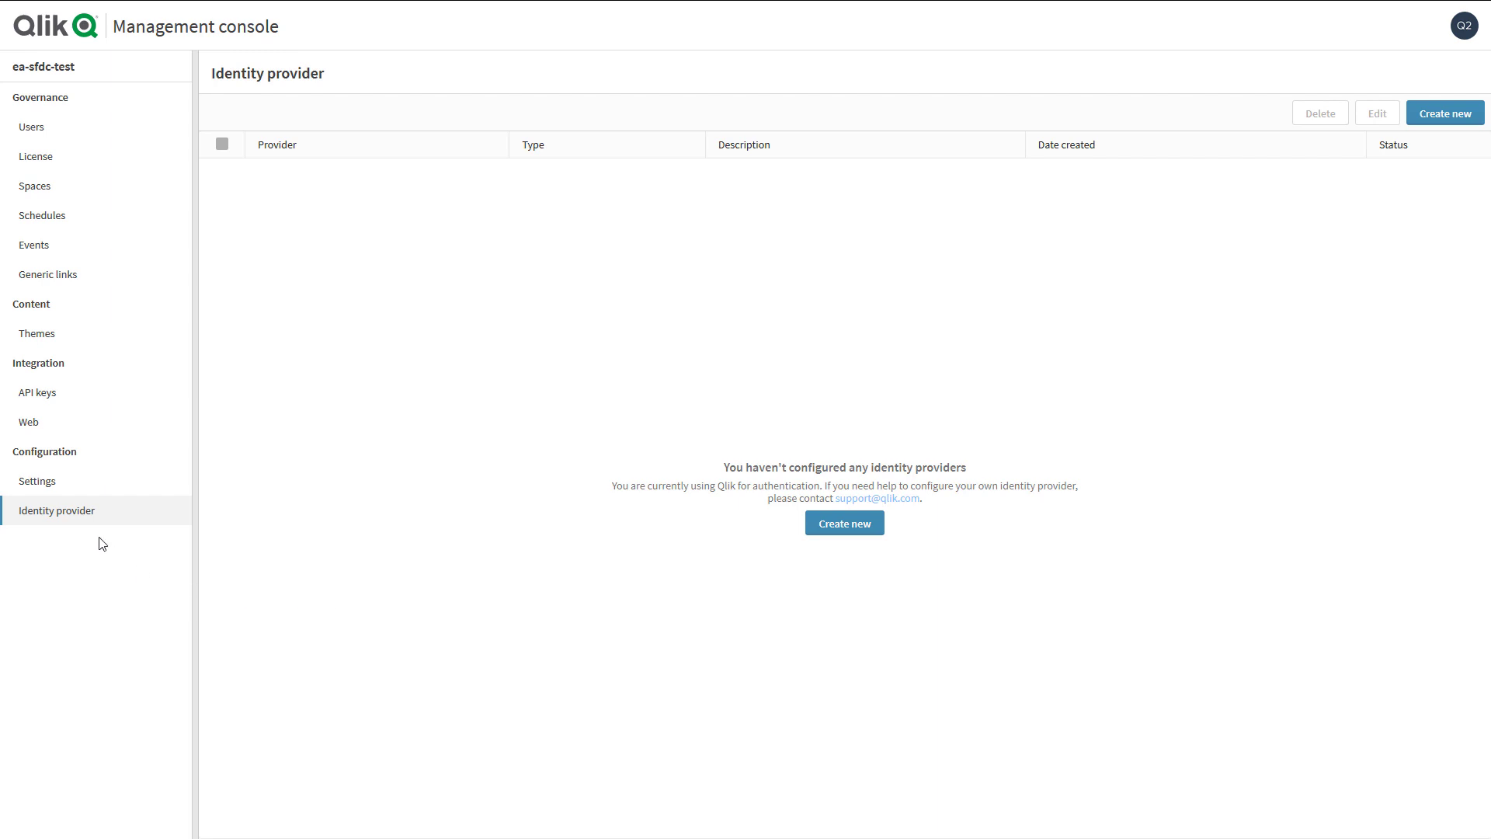
- In Settings, disable dynamic analyzer access, then enable dynamic professional access and automatic group creation
click(90, 492)
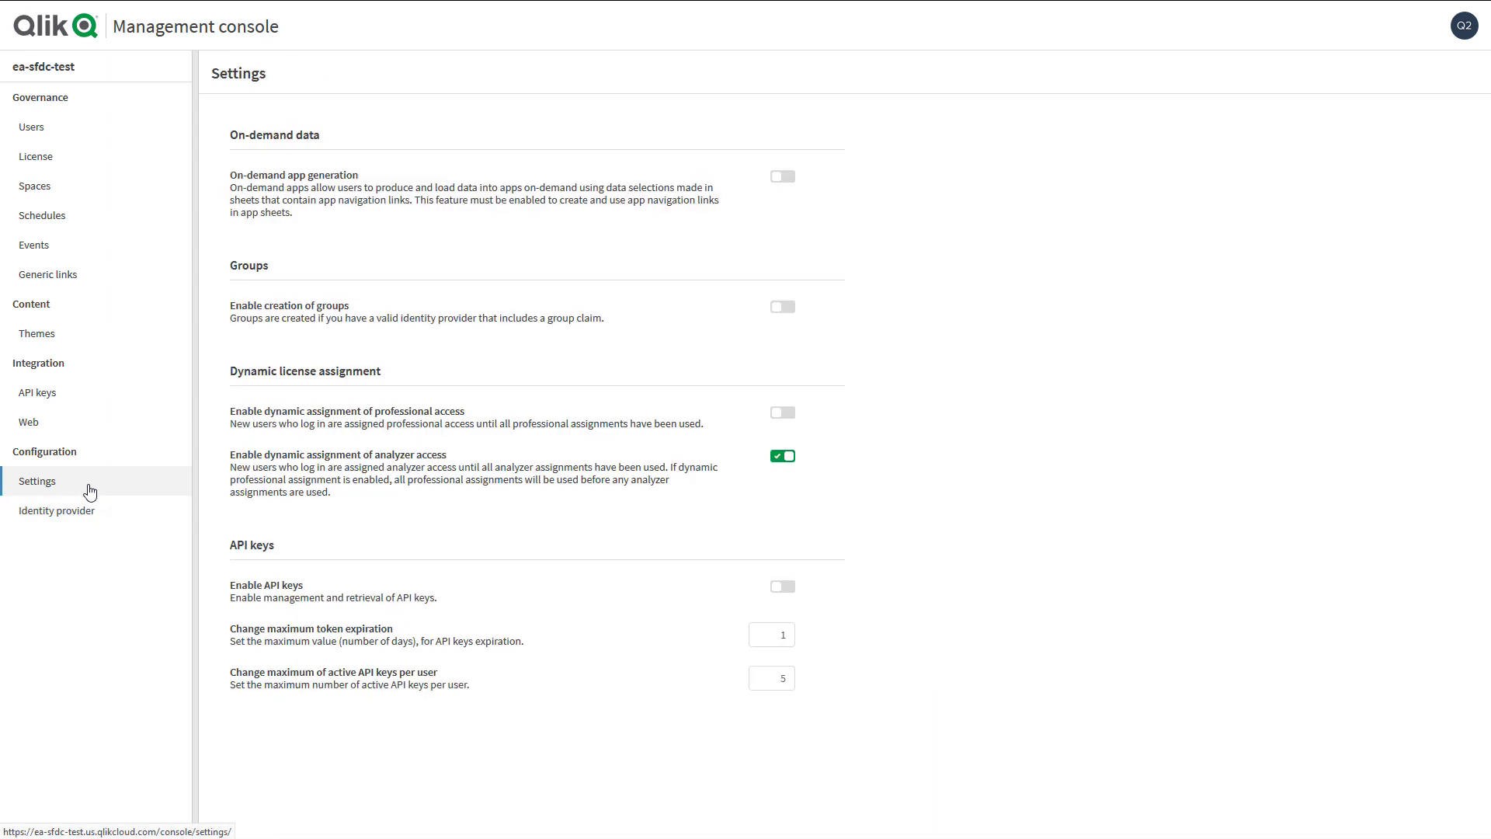
click(791, 459)
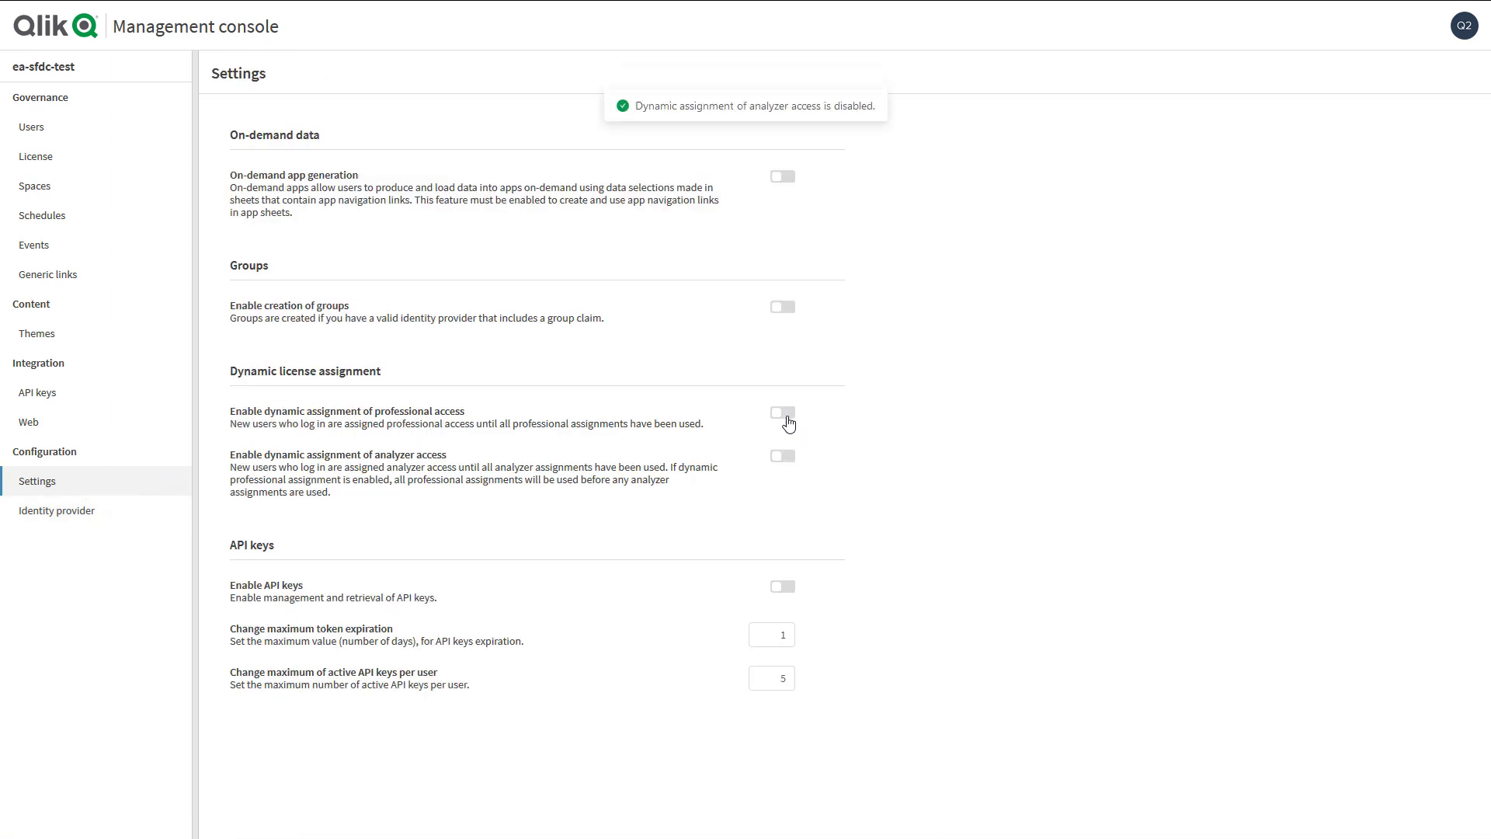
click(788, 421)
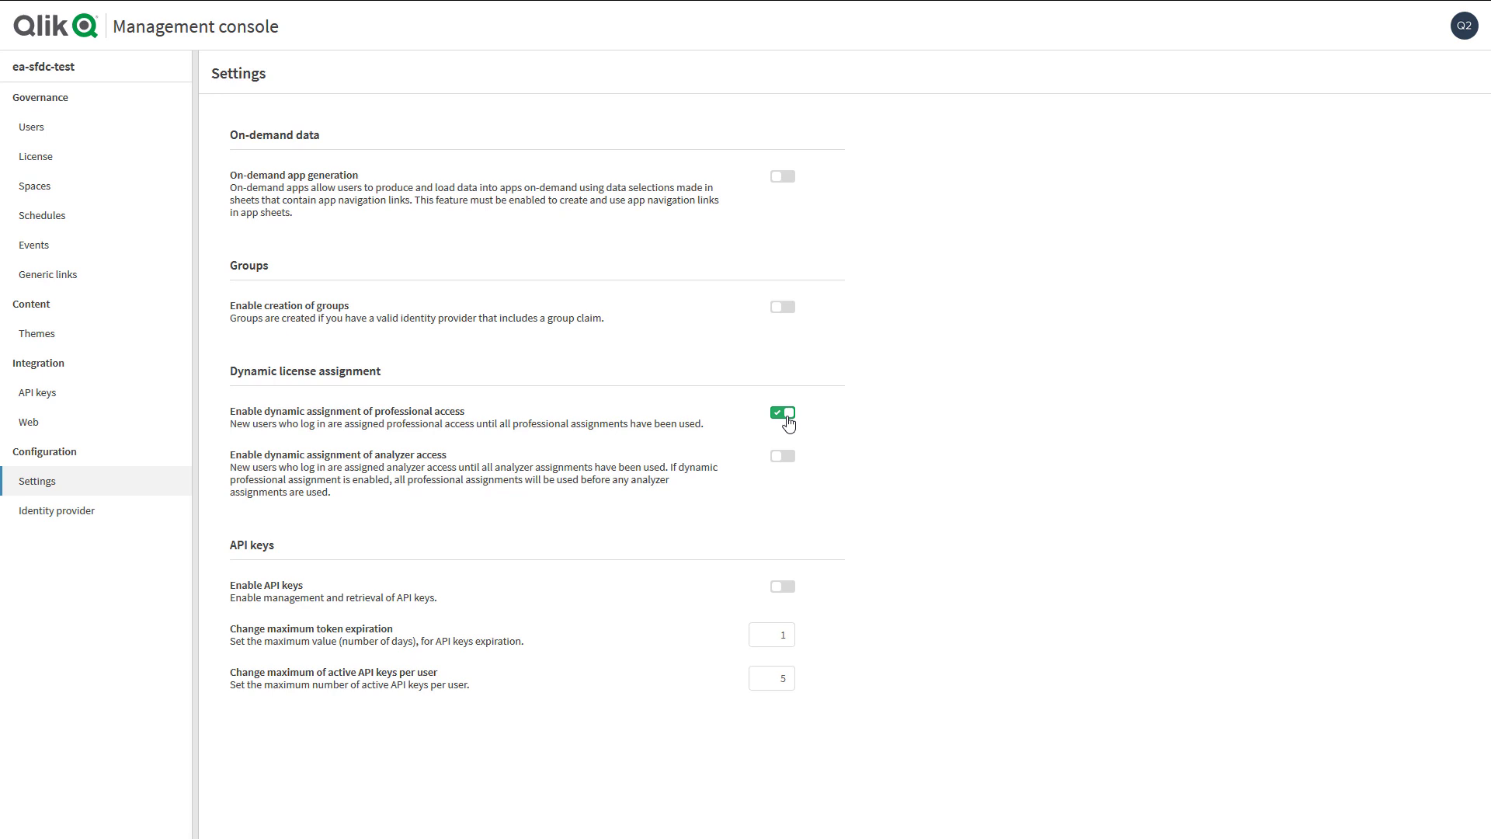
click(787, 309)
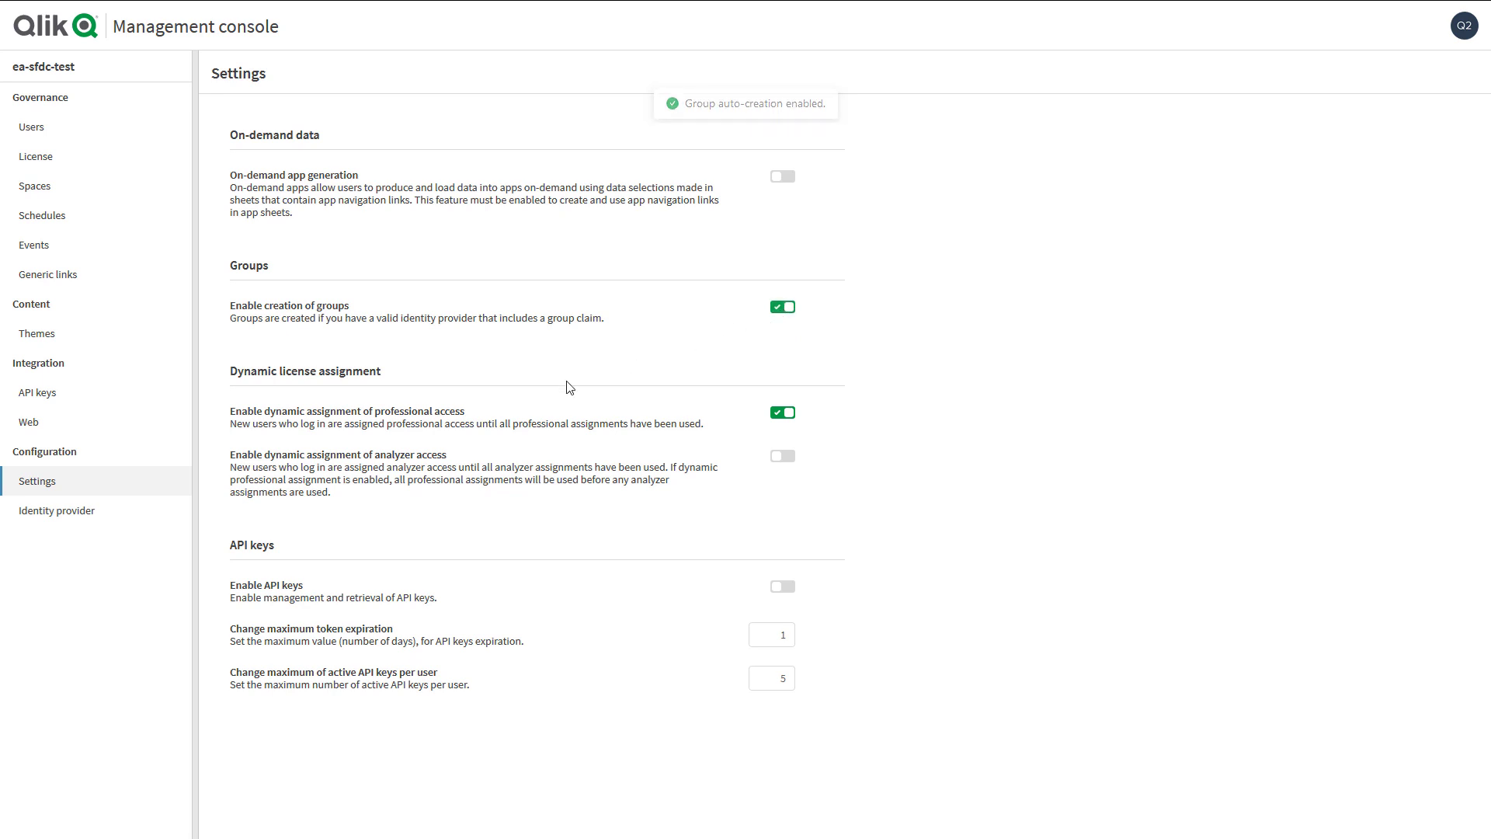
click(118, 527)
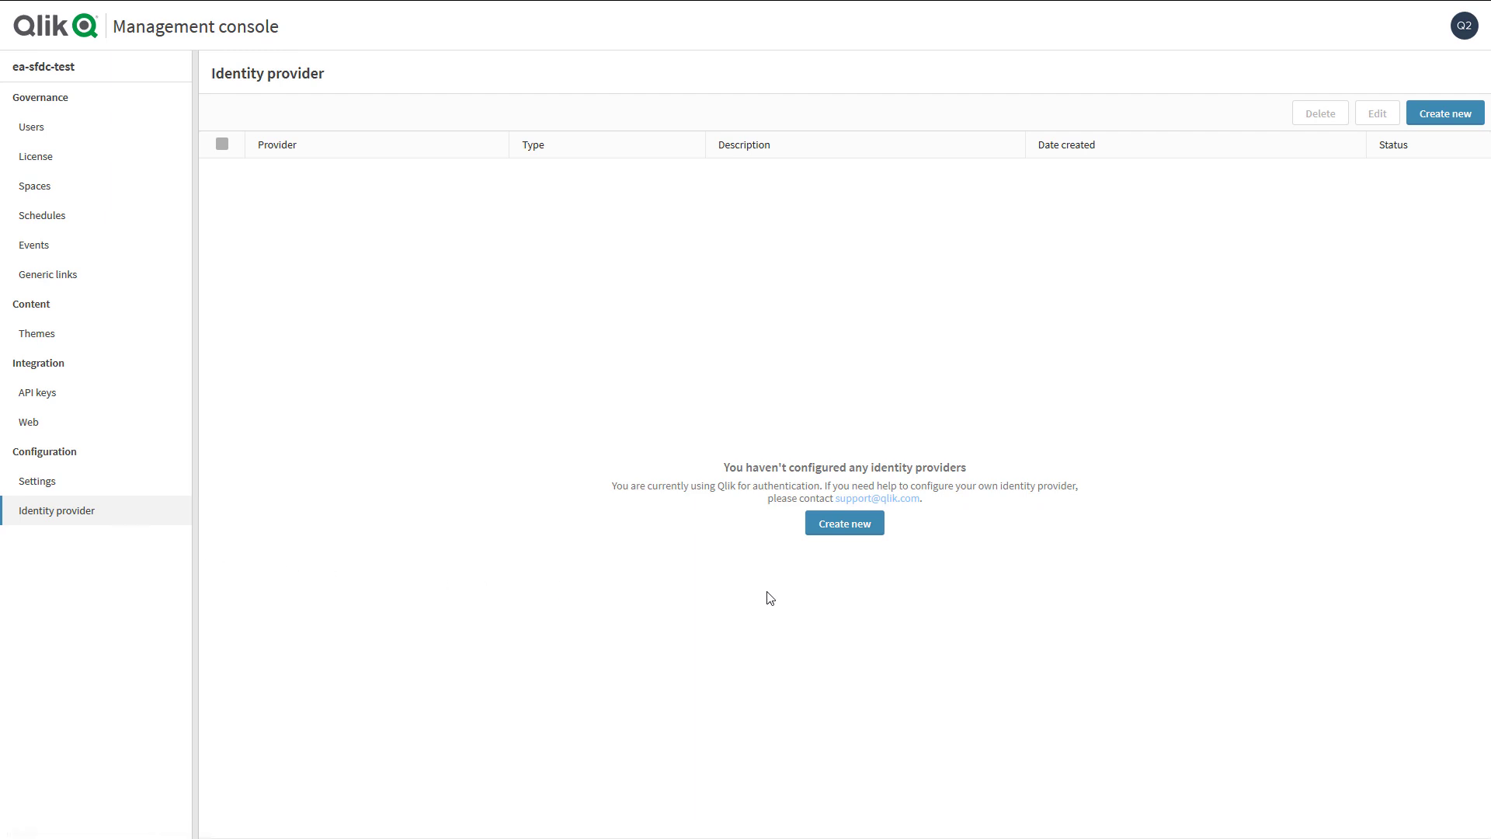
- Create a new identity provider with type Interactive and provider Salesforce
click(839, 533)
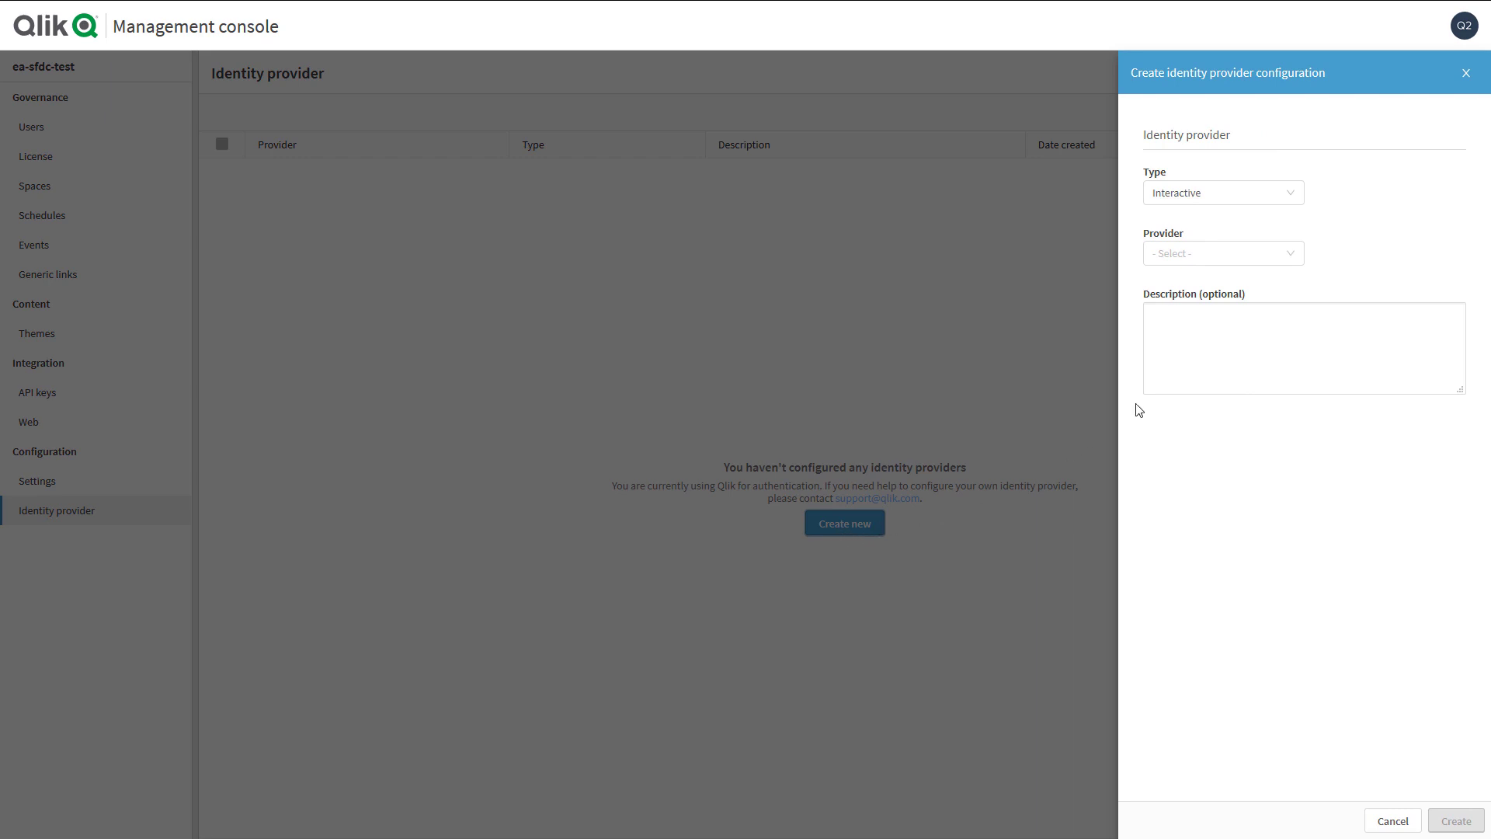
click(1211, 208)
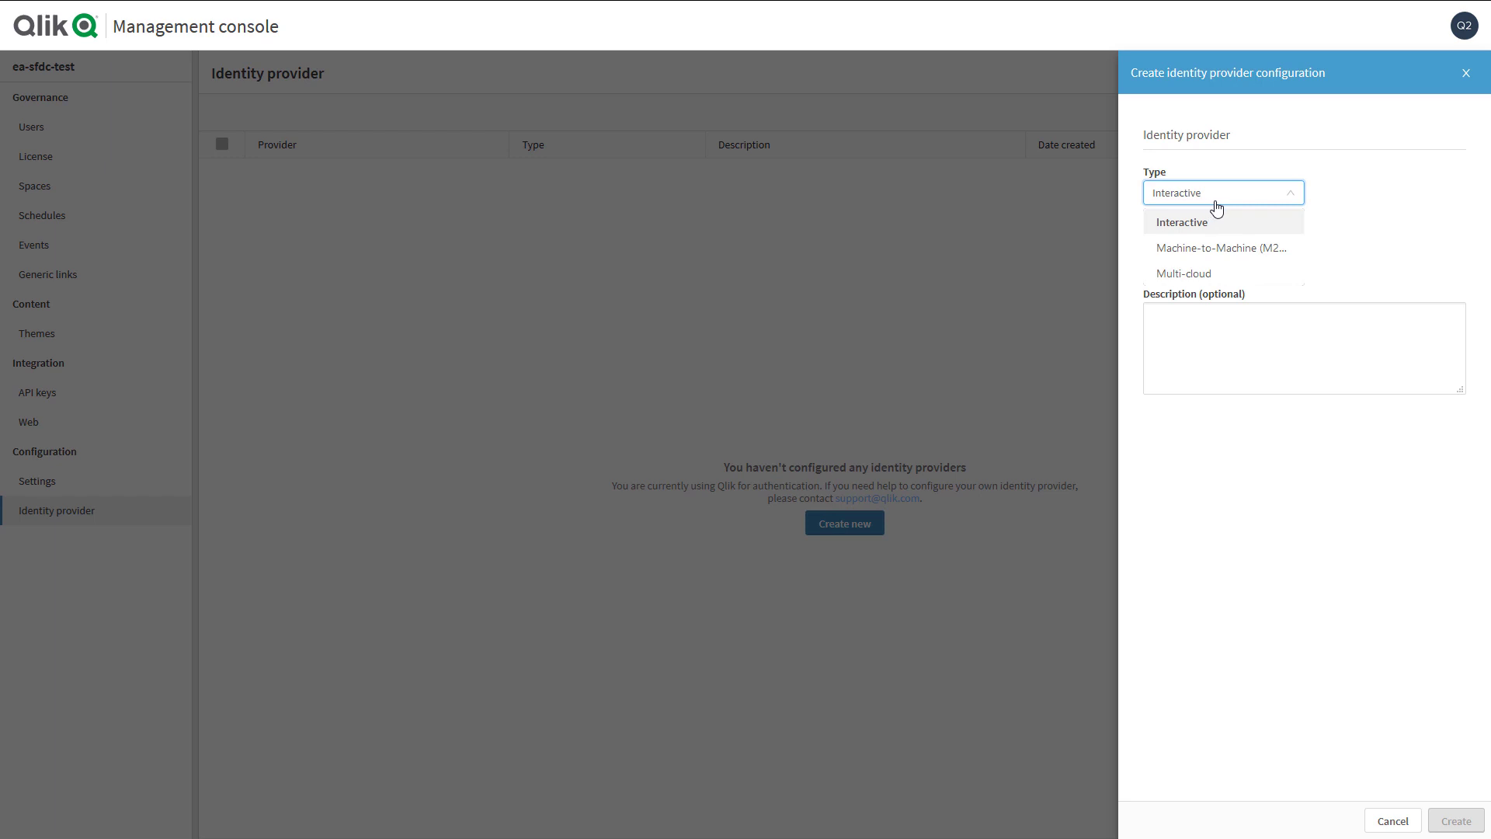
click(1336, 226)
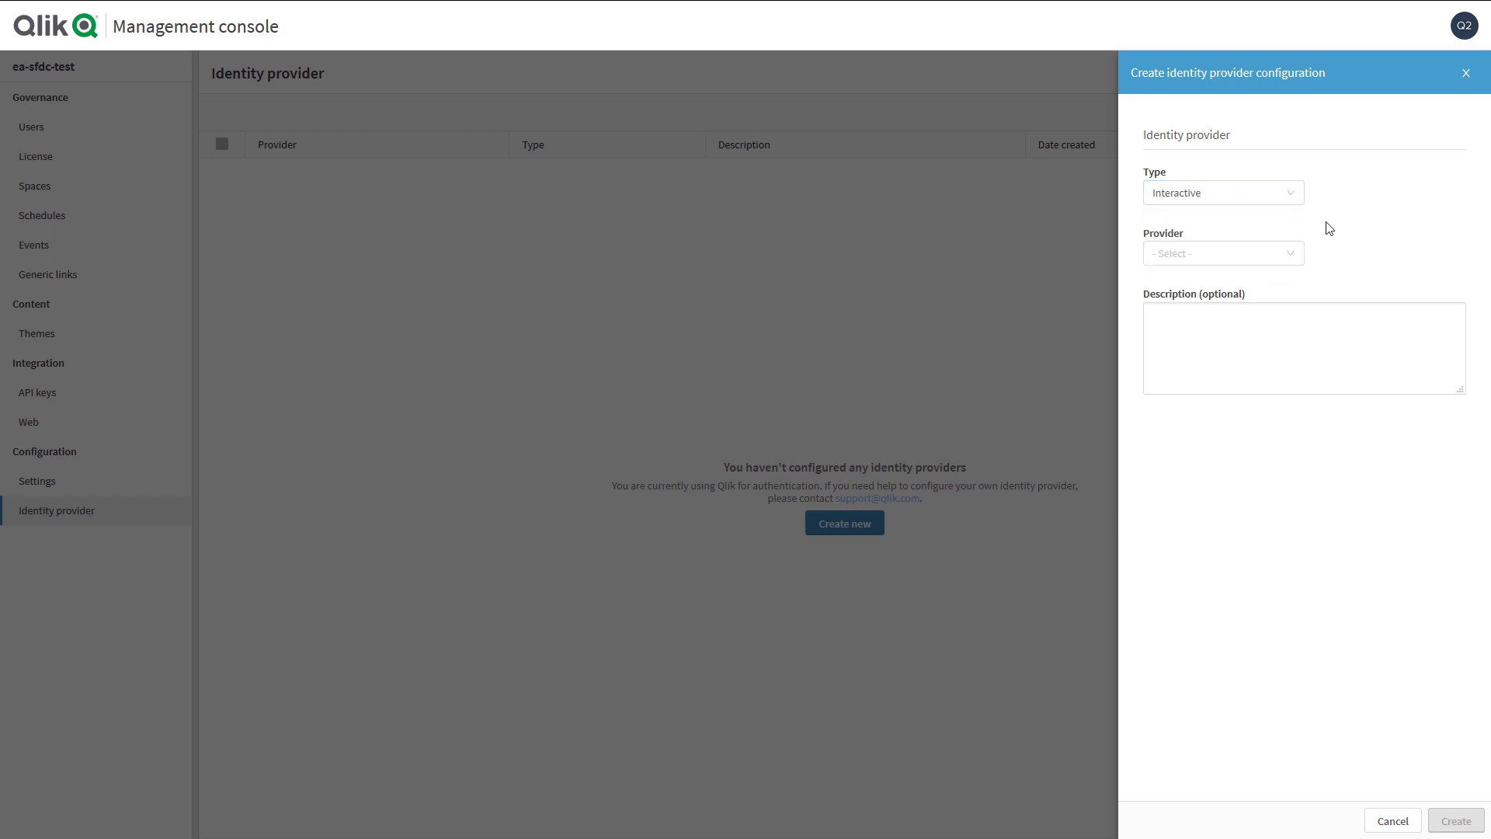
click(1223, 264)
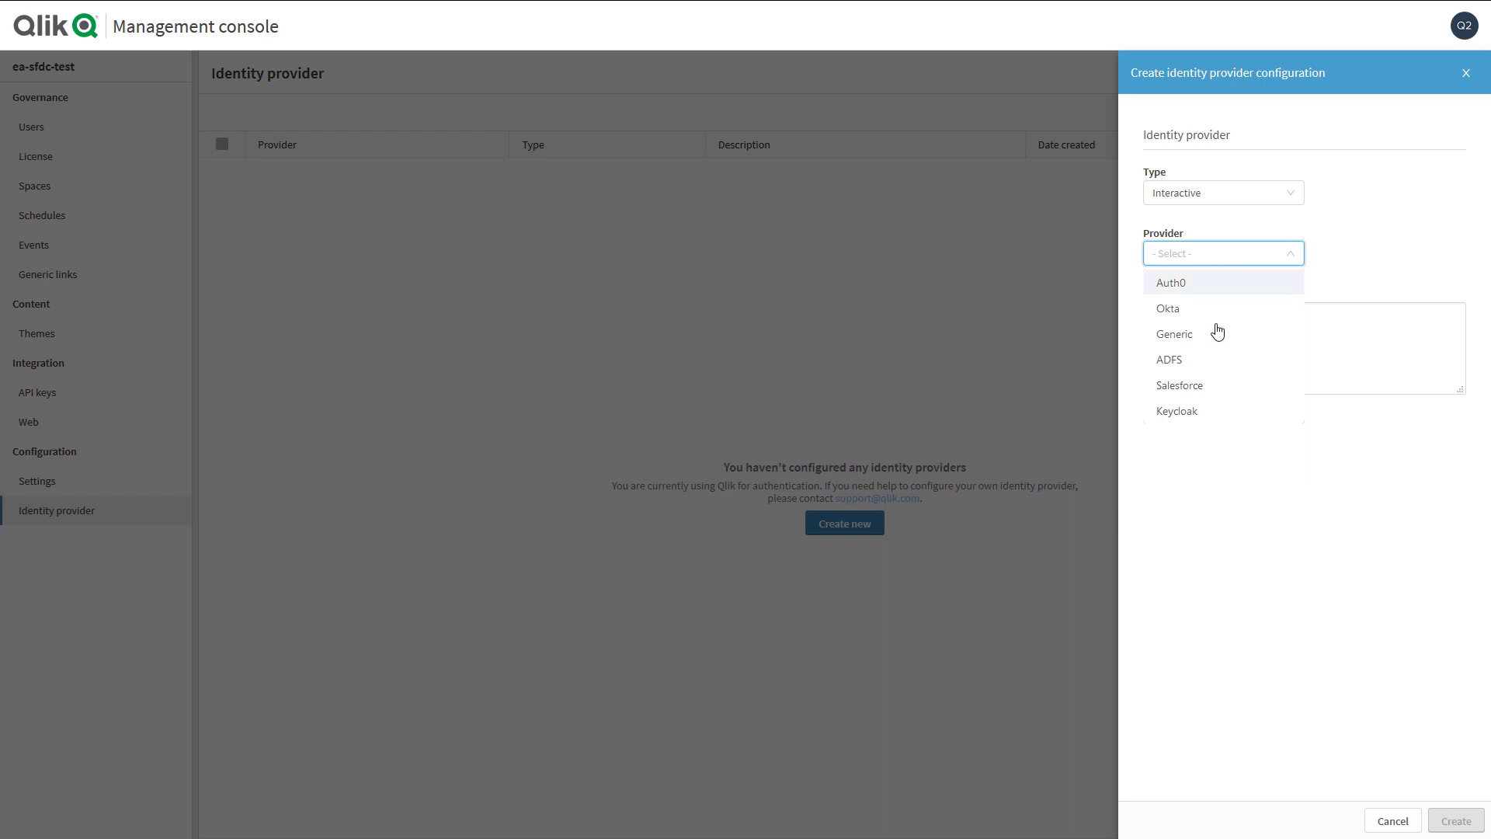
click(1214, 388)
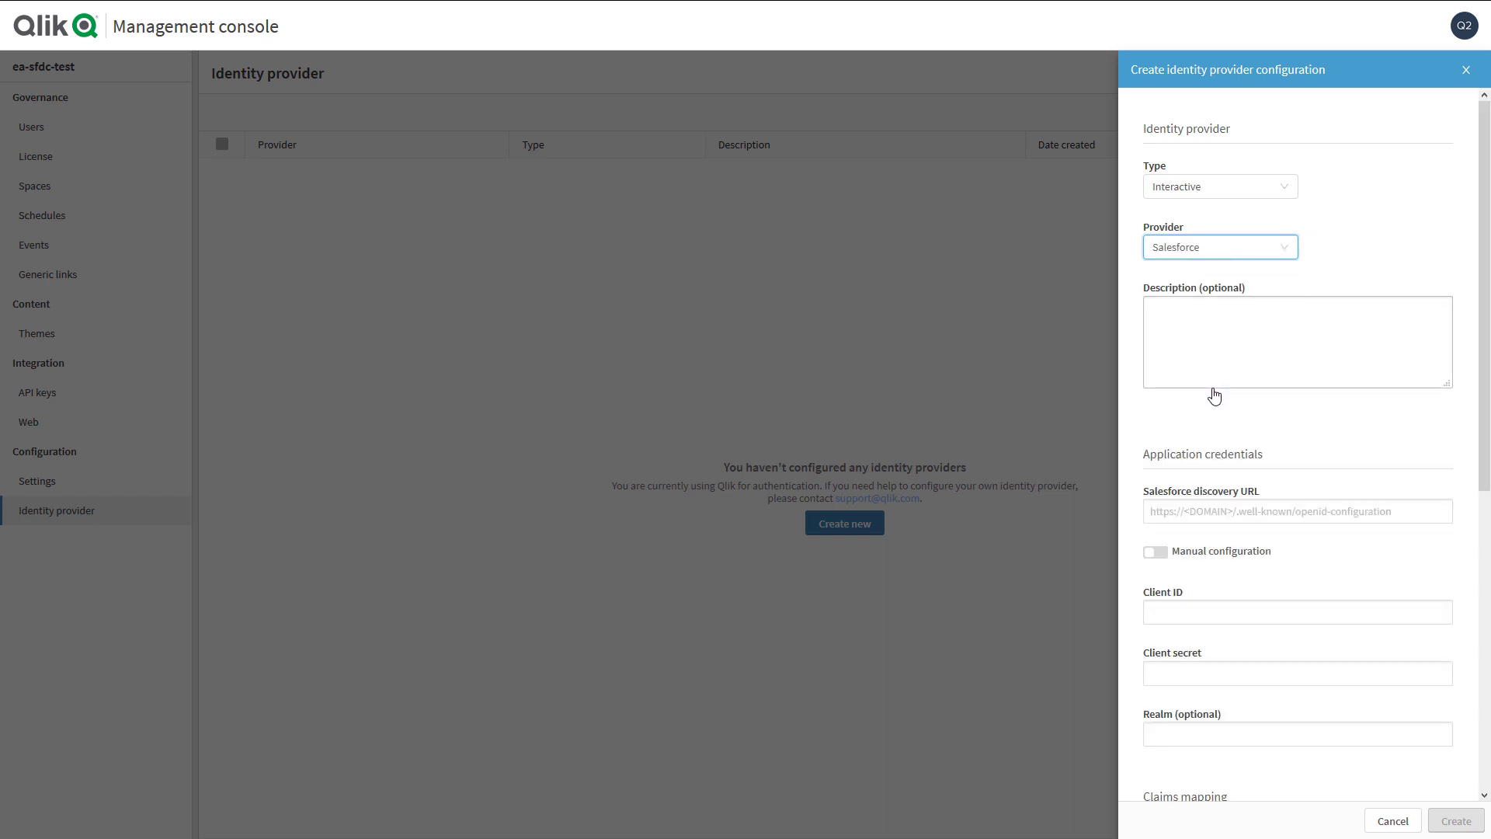
- Paste the discovery URL, client ID and client secret, and set Realm to SFDC
scroll(1202, 413, down, 3)
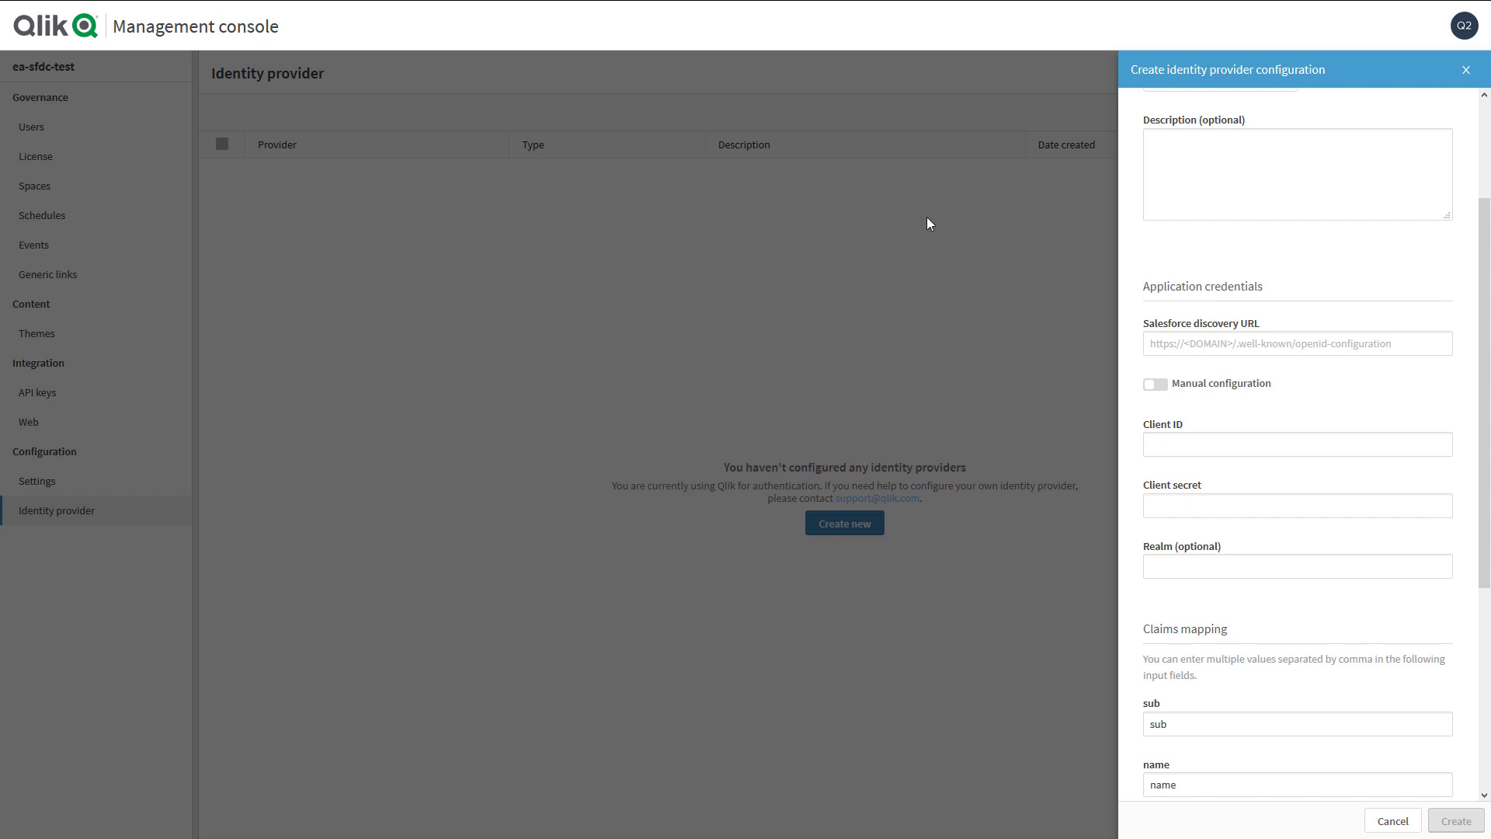
click(1174, 343)
key(ctrl+v)
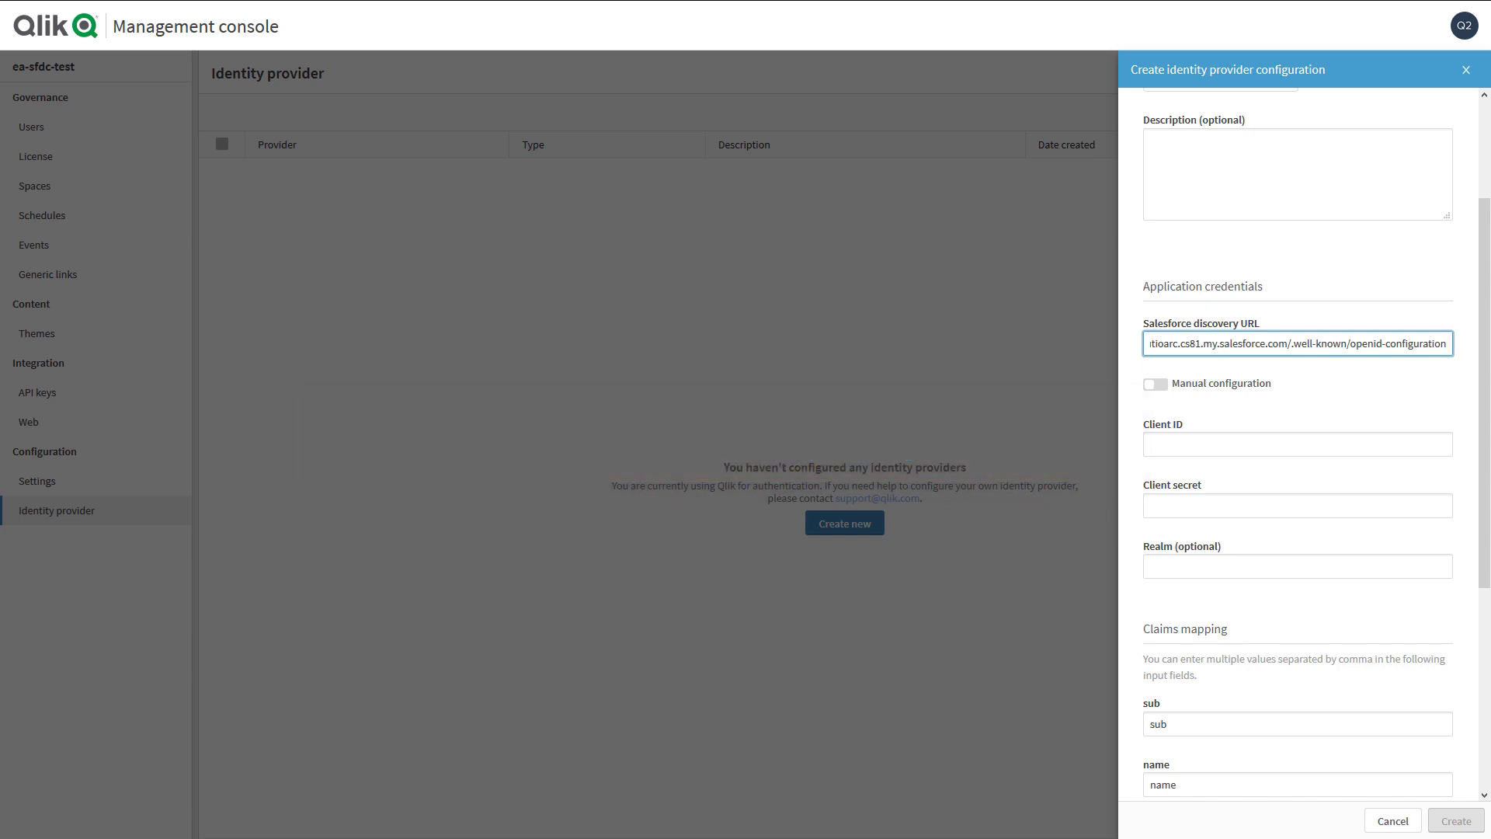
key(Tab)
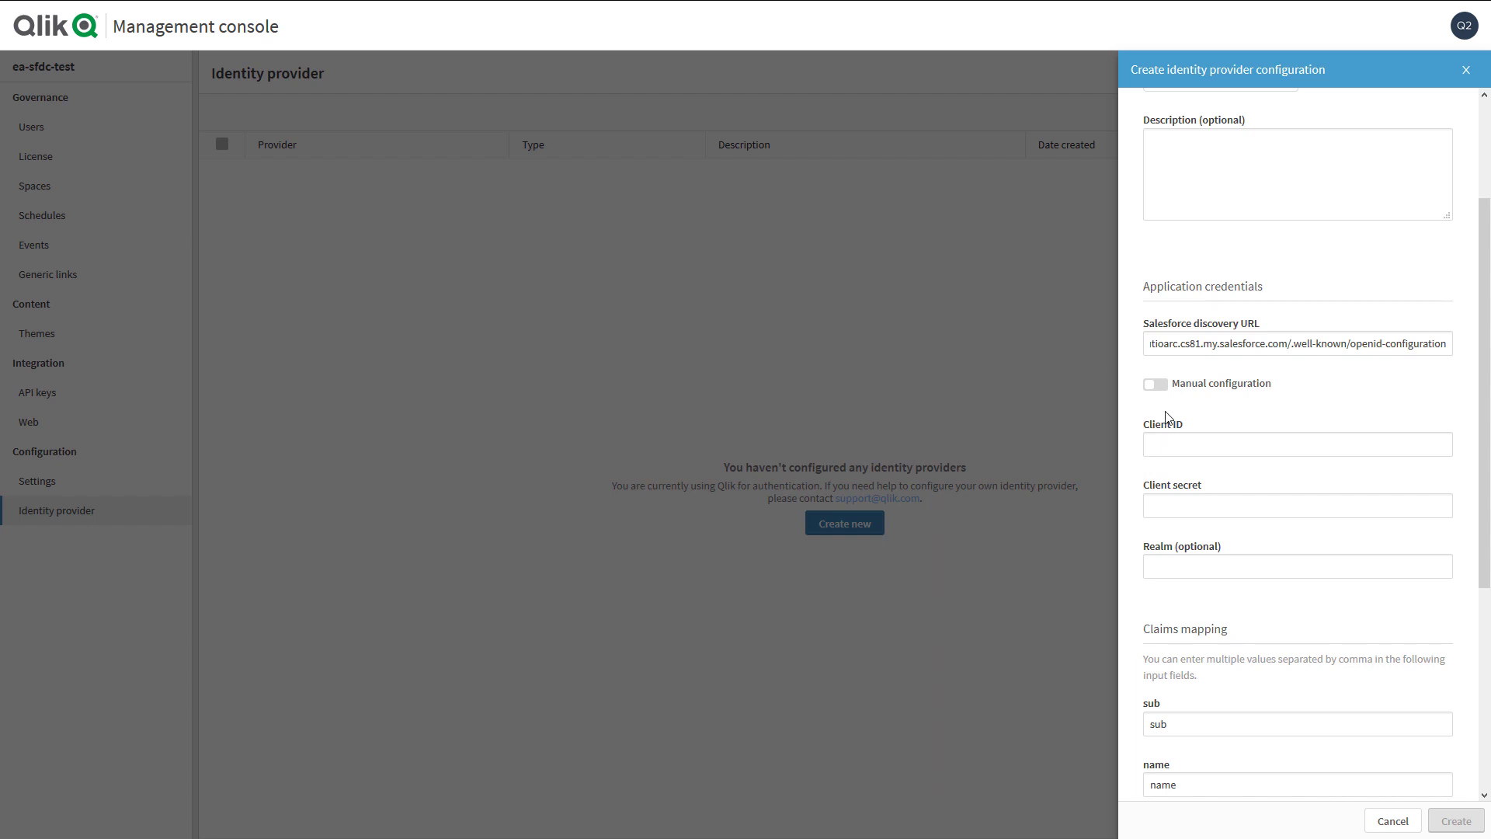
click(1169, 443)
key(ctrl+v)
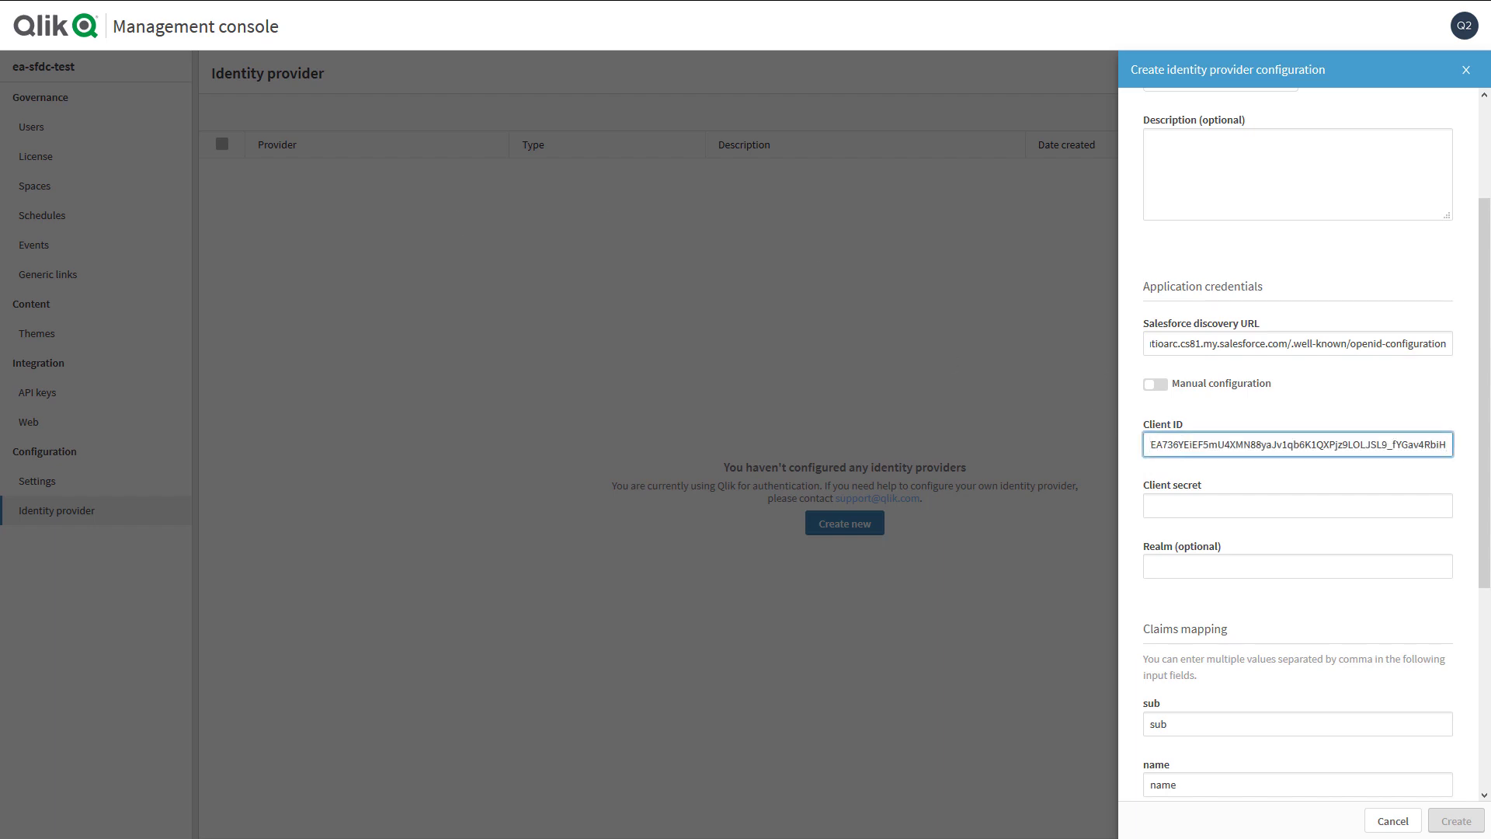
key(alt+Tab)
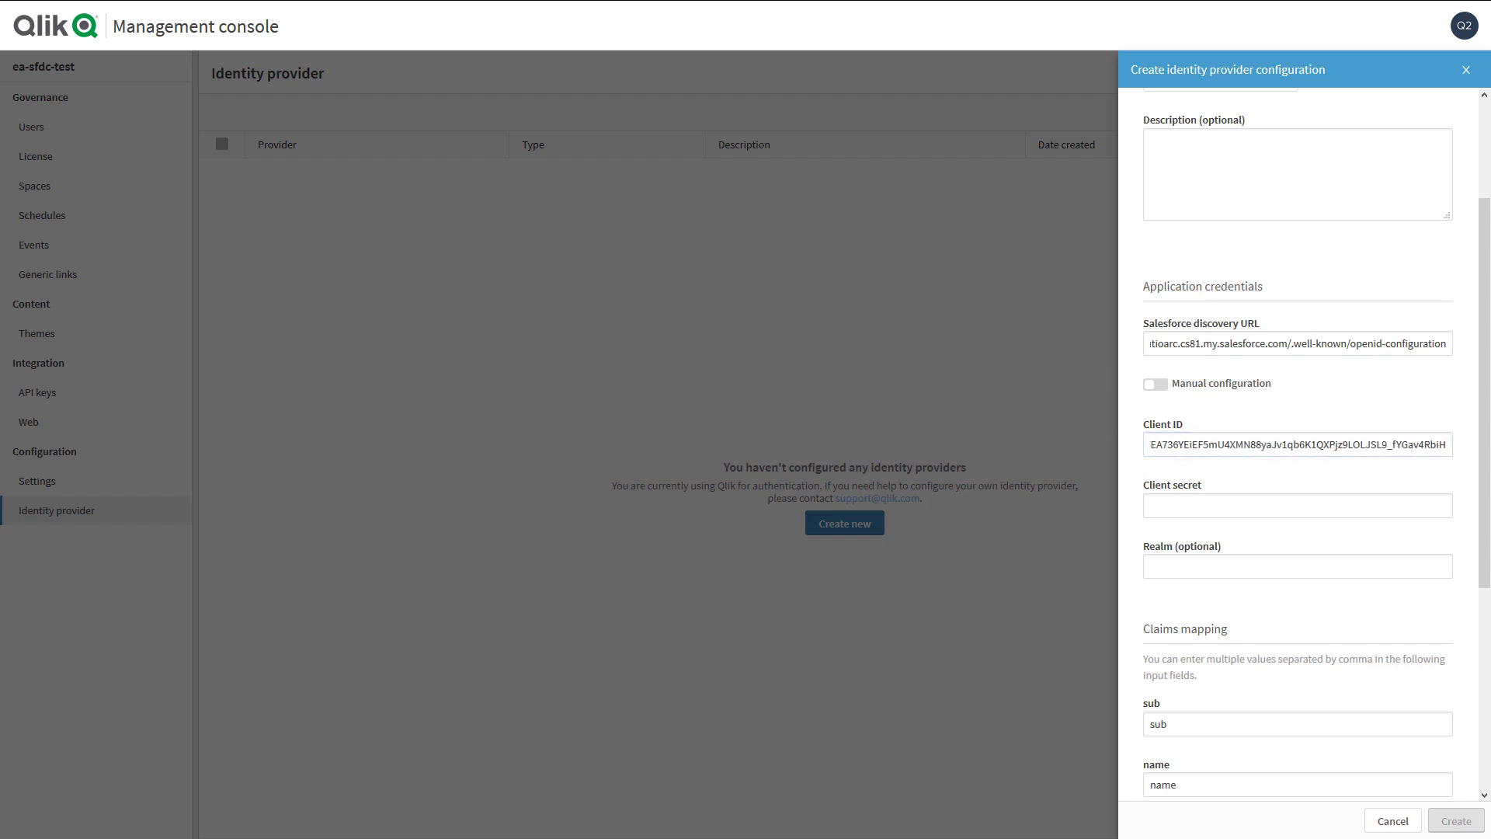
click(1159, 506)
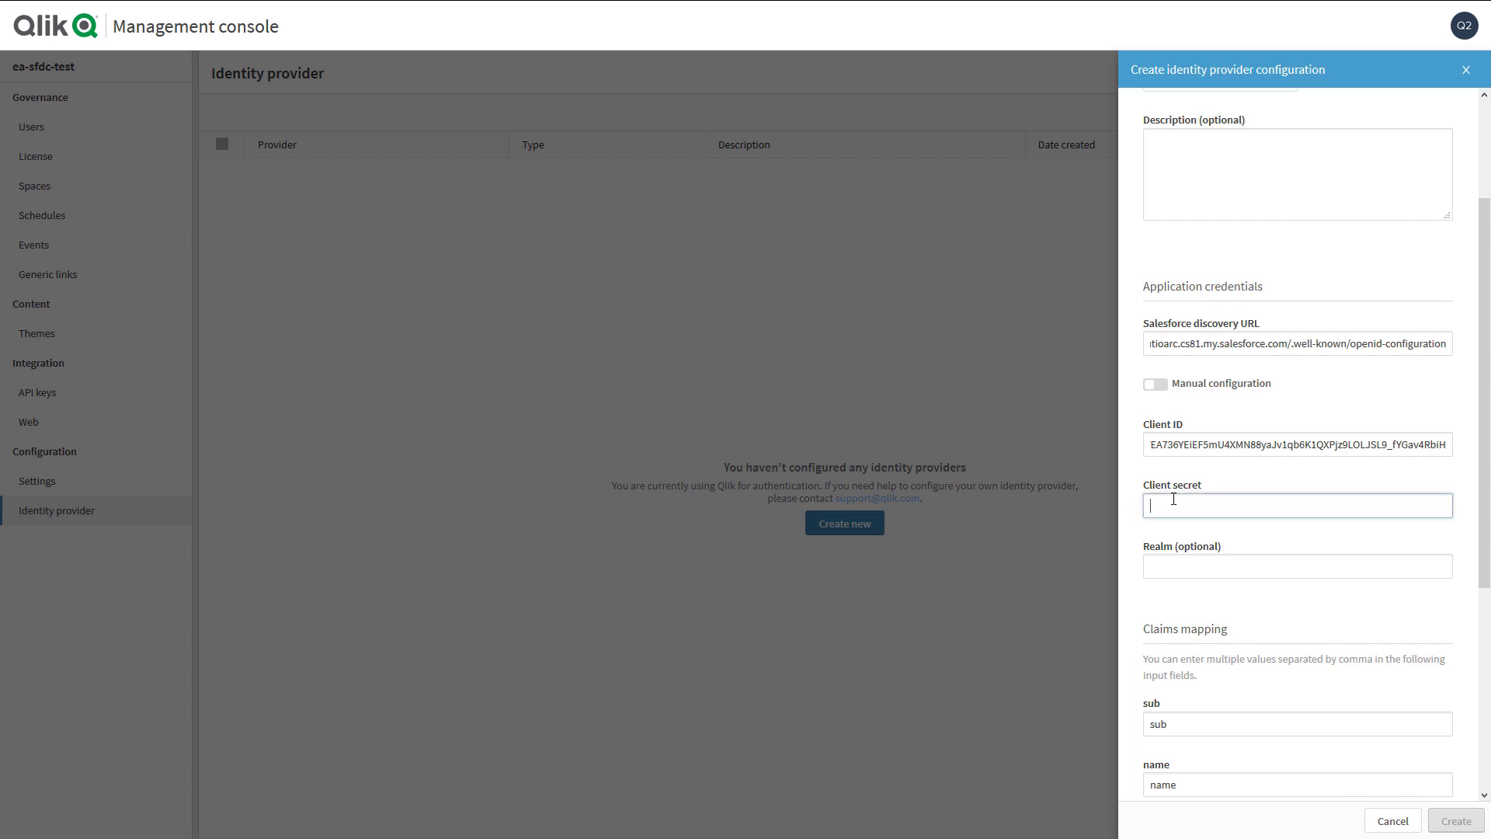
key(ctrl+v)
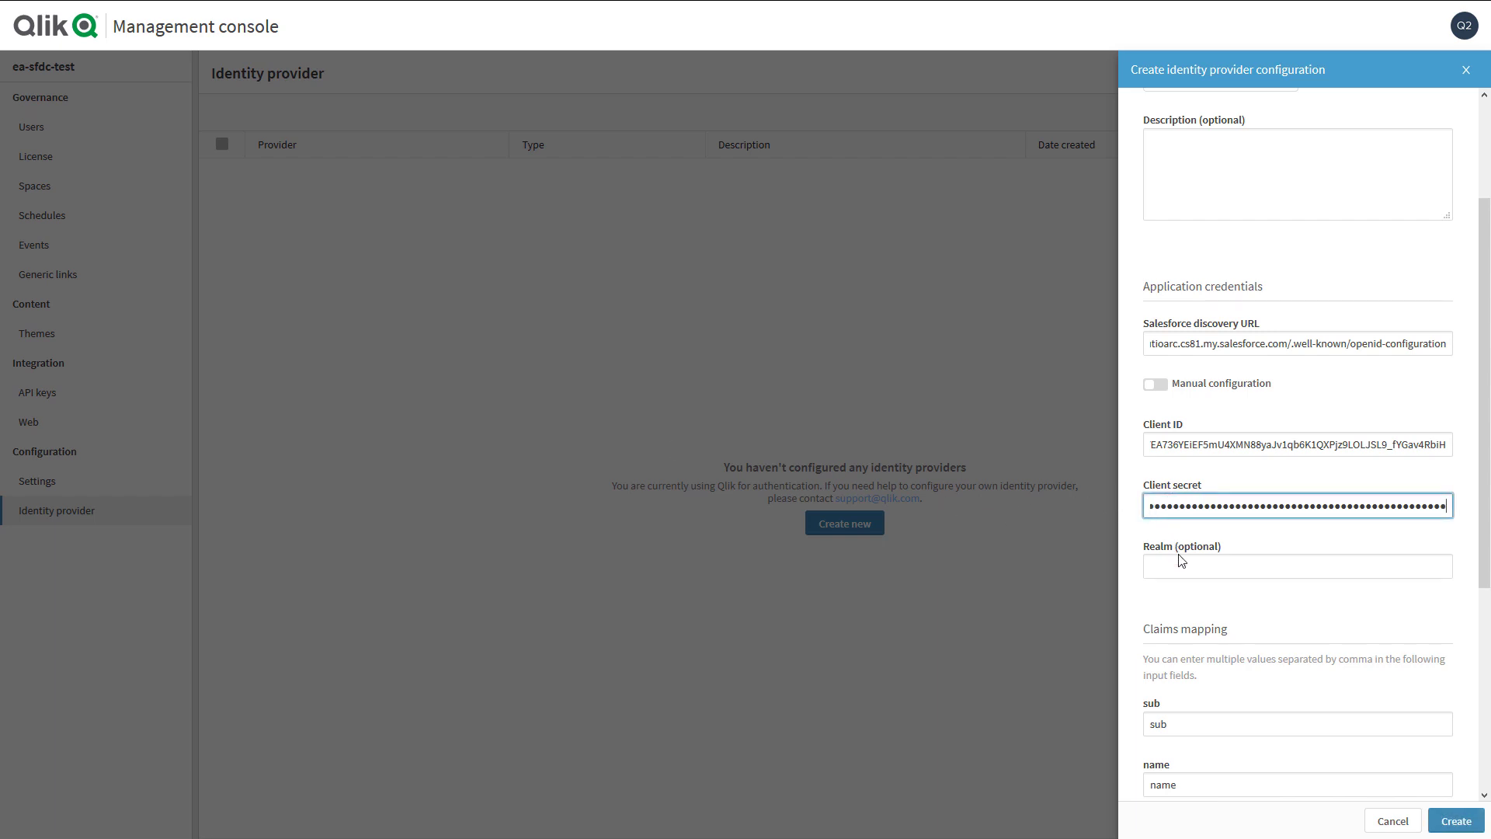
click(1185, 563)
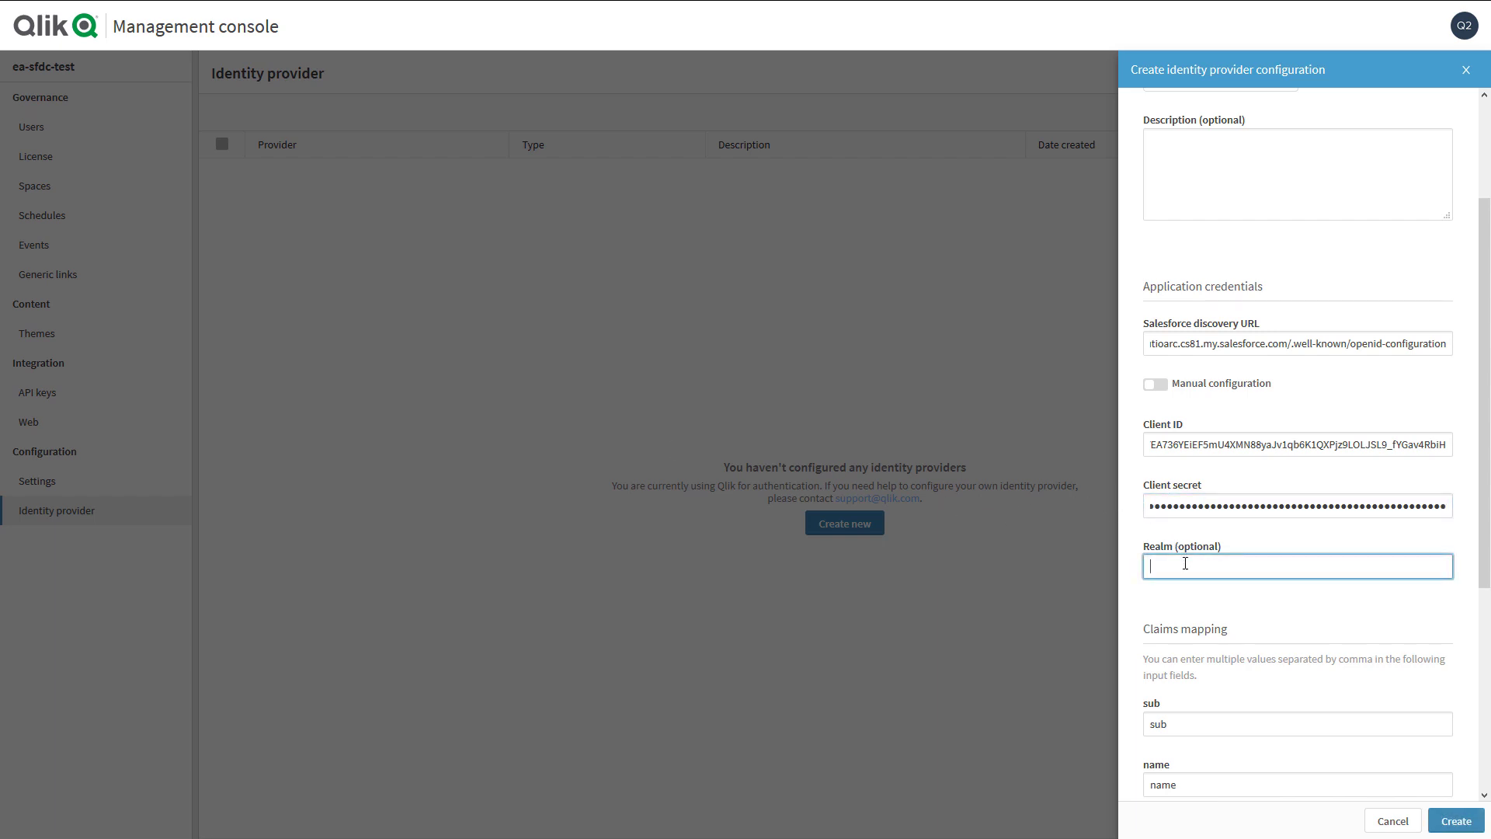
text(SFDC)
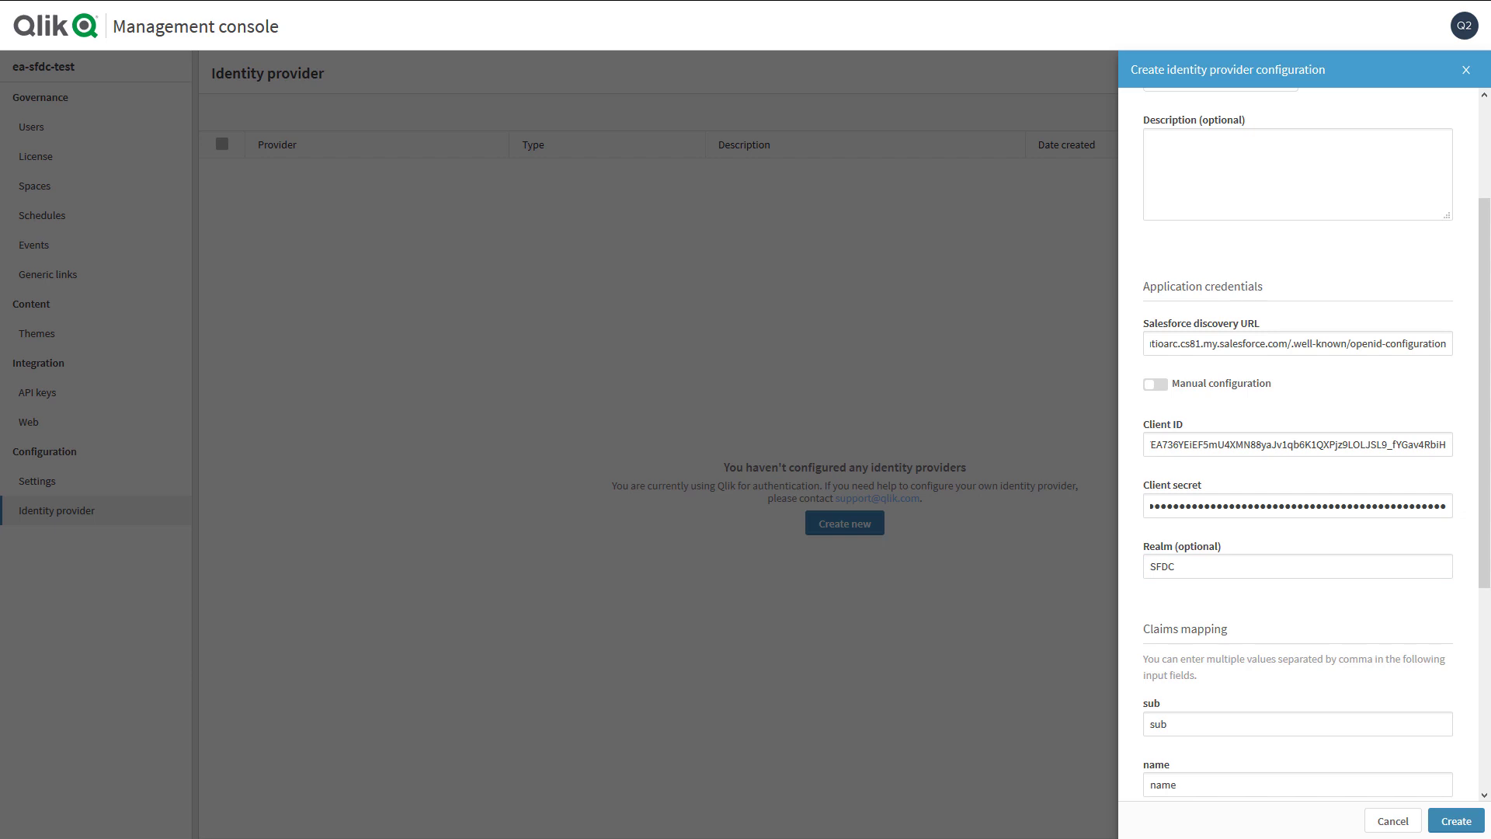
- Map sub, name, groups to /custom_attributes/UserId, /DisplayName, /Groups and create the provider
scroll(1327, 603, down, 4)
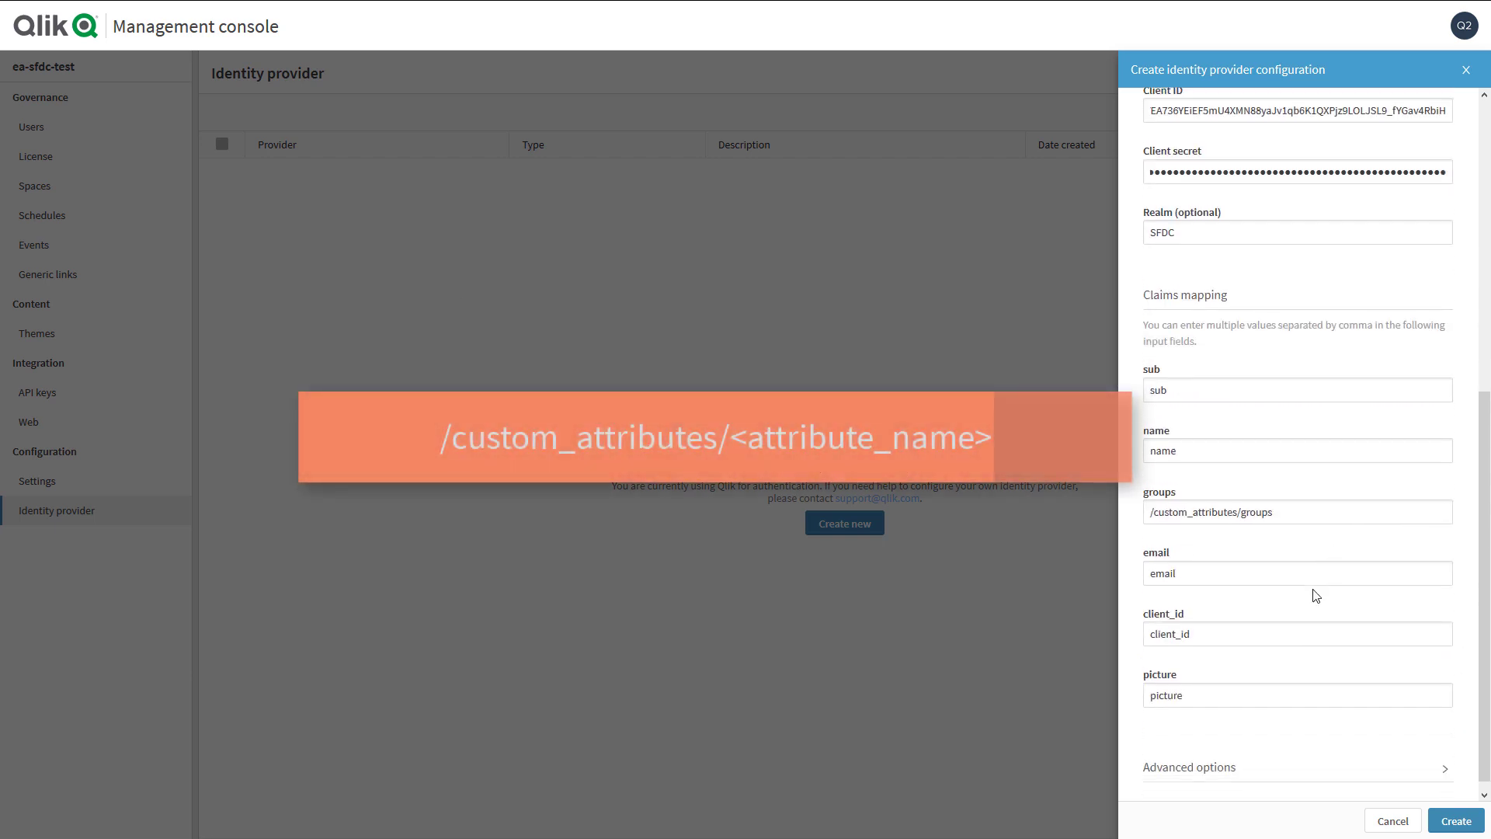
drag(1197, 381, 1127, 397)
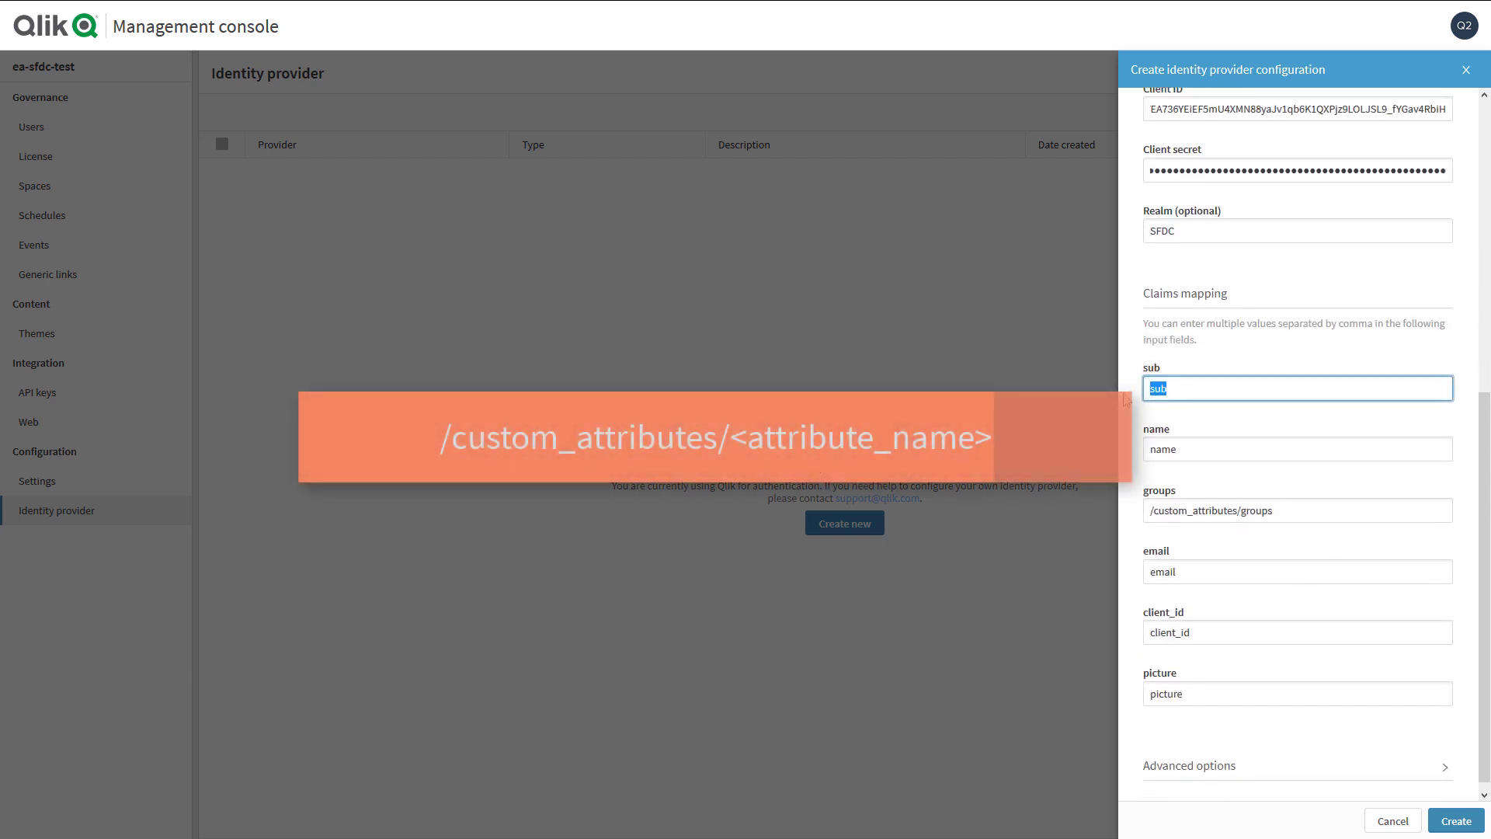
text(/custom_attributes/UserId)
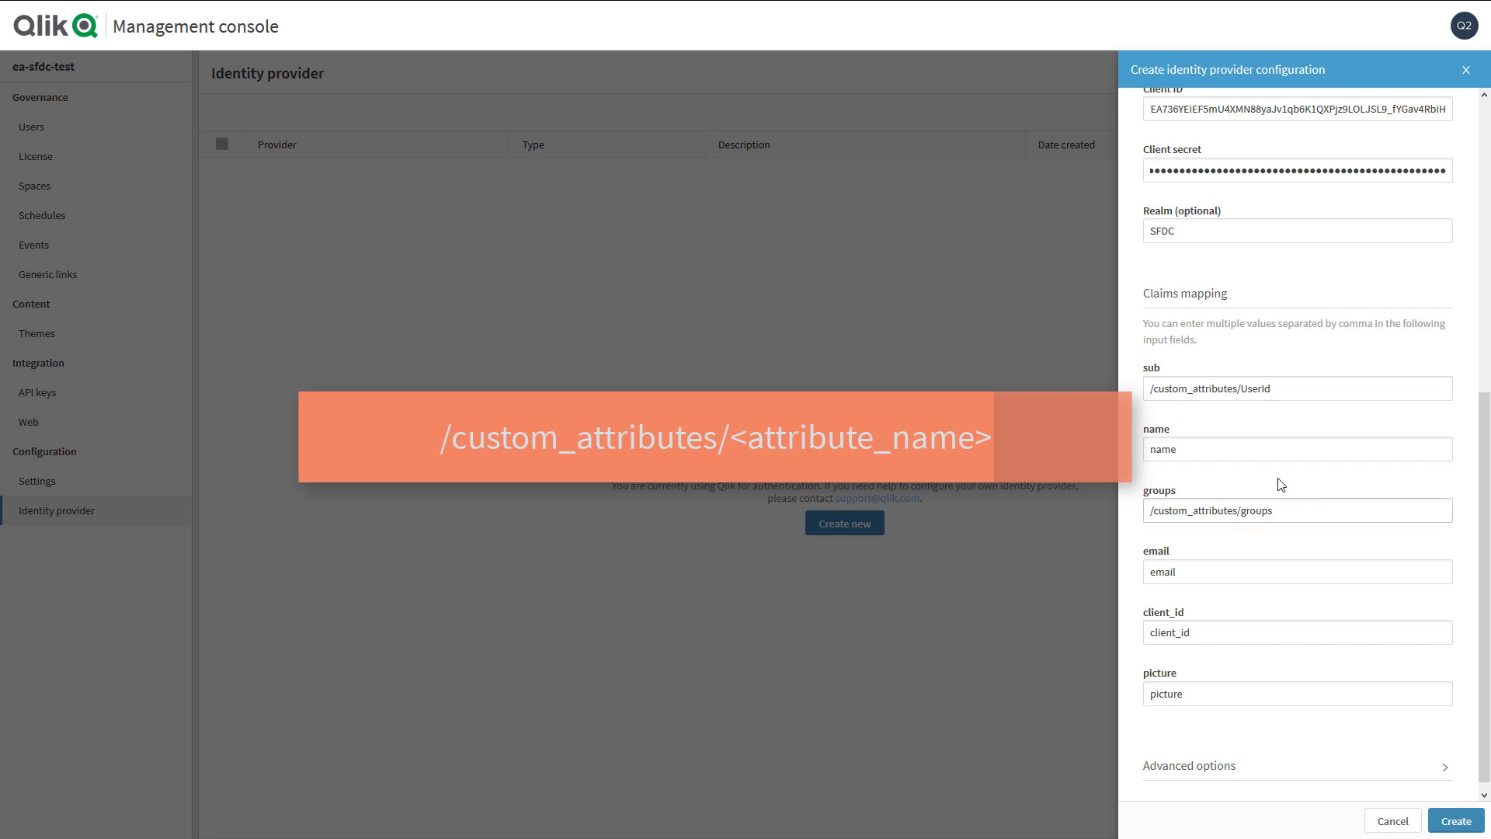
click(1240, 448)
drag(1240, 449, 1139, 448)
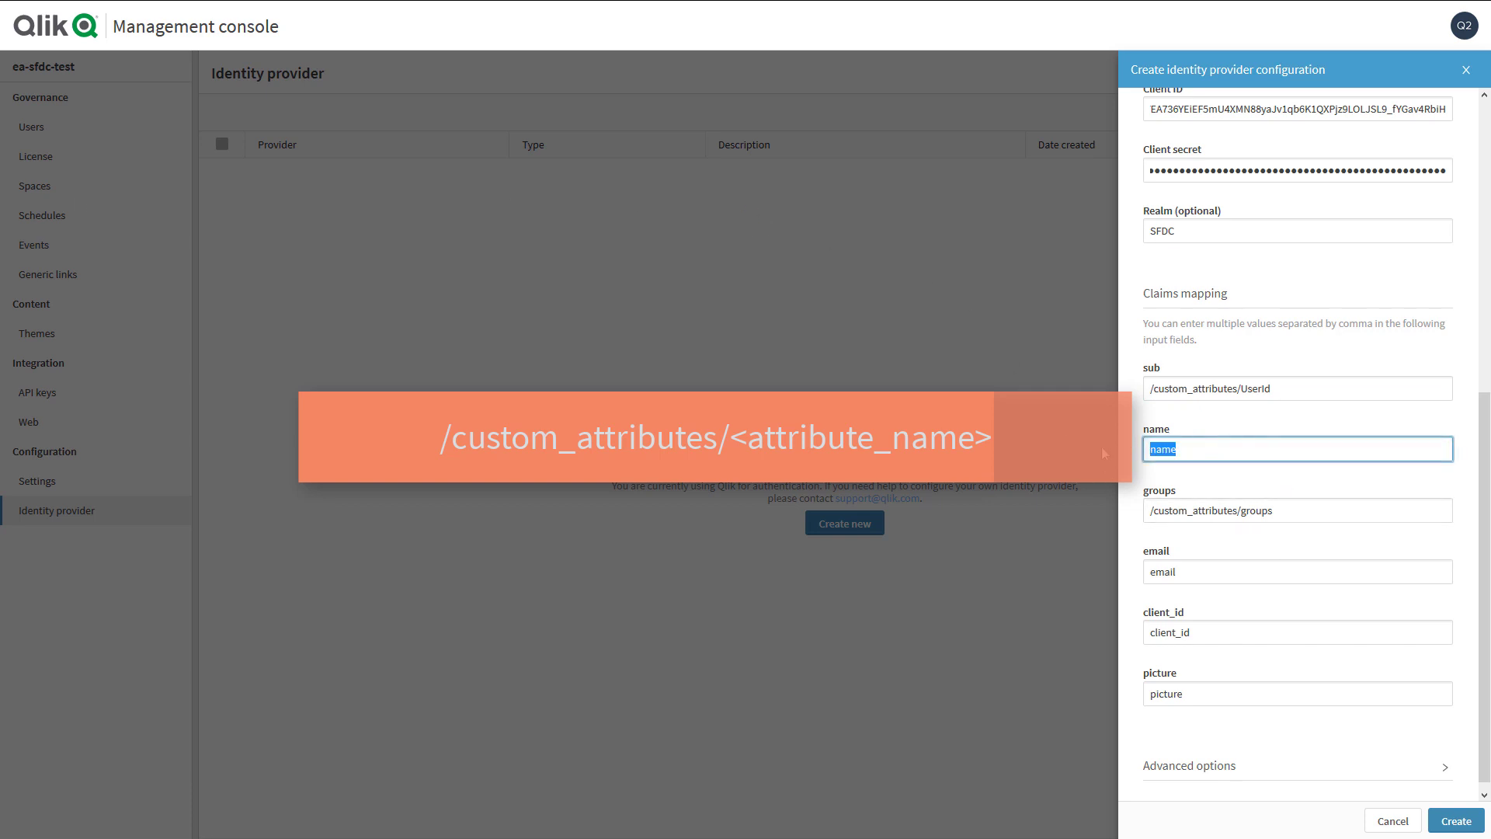
text(/custom_attributes/DisplayName)
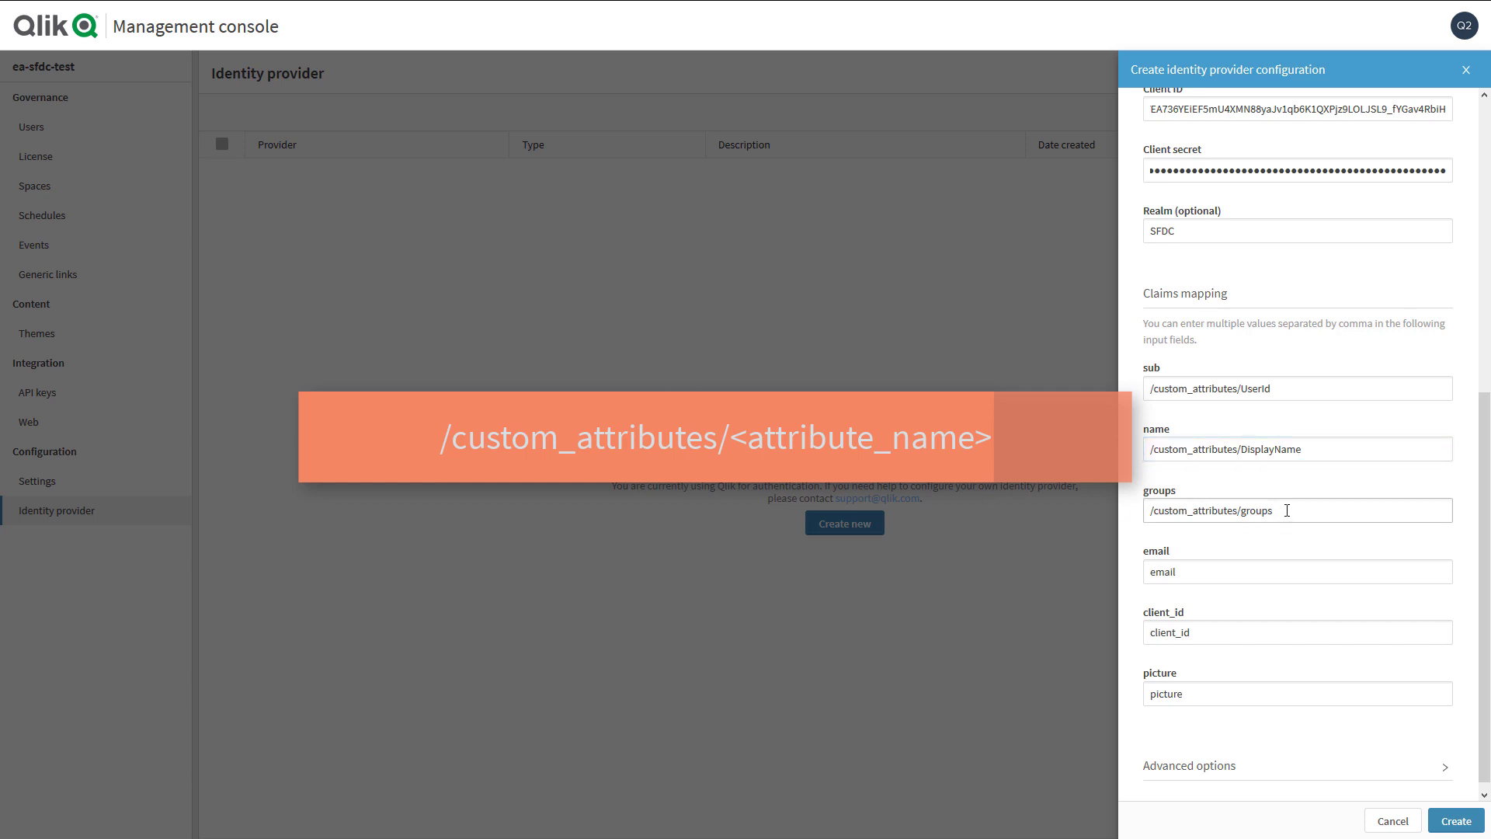
drag(1292, 510, 1146, 510)
text(/custom_attributes/Groups)
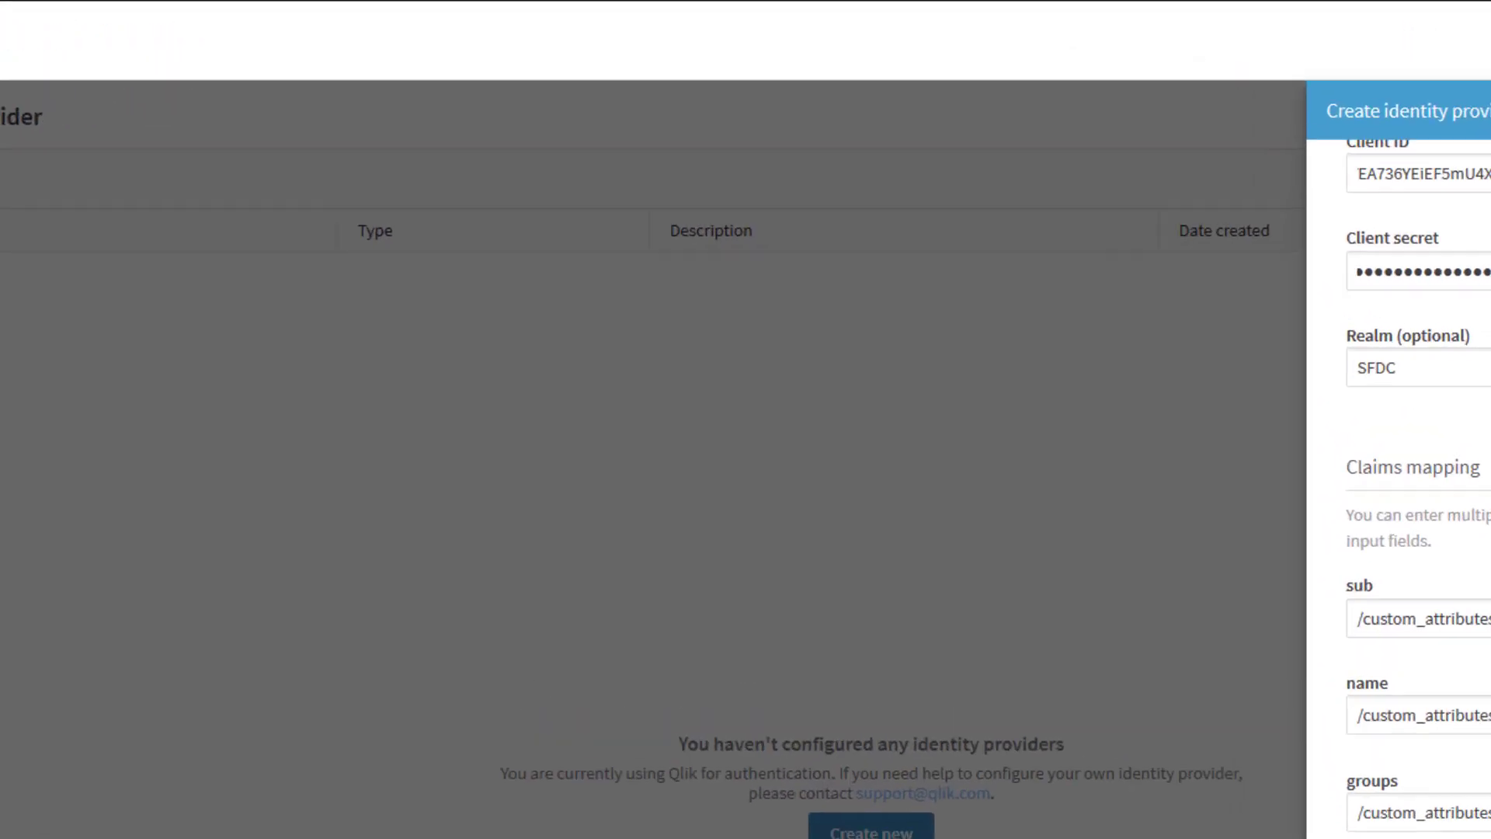
click(1490, 838)
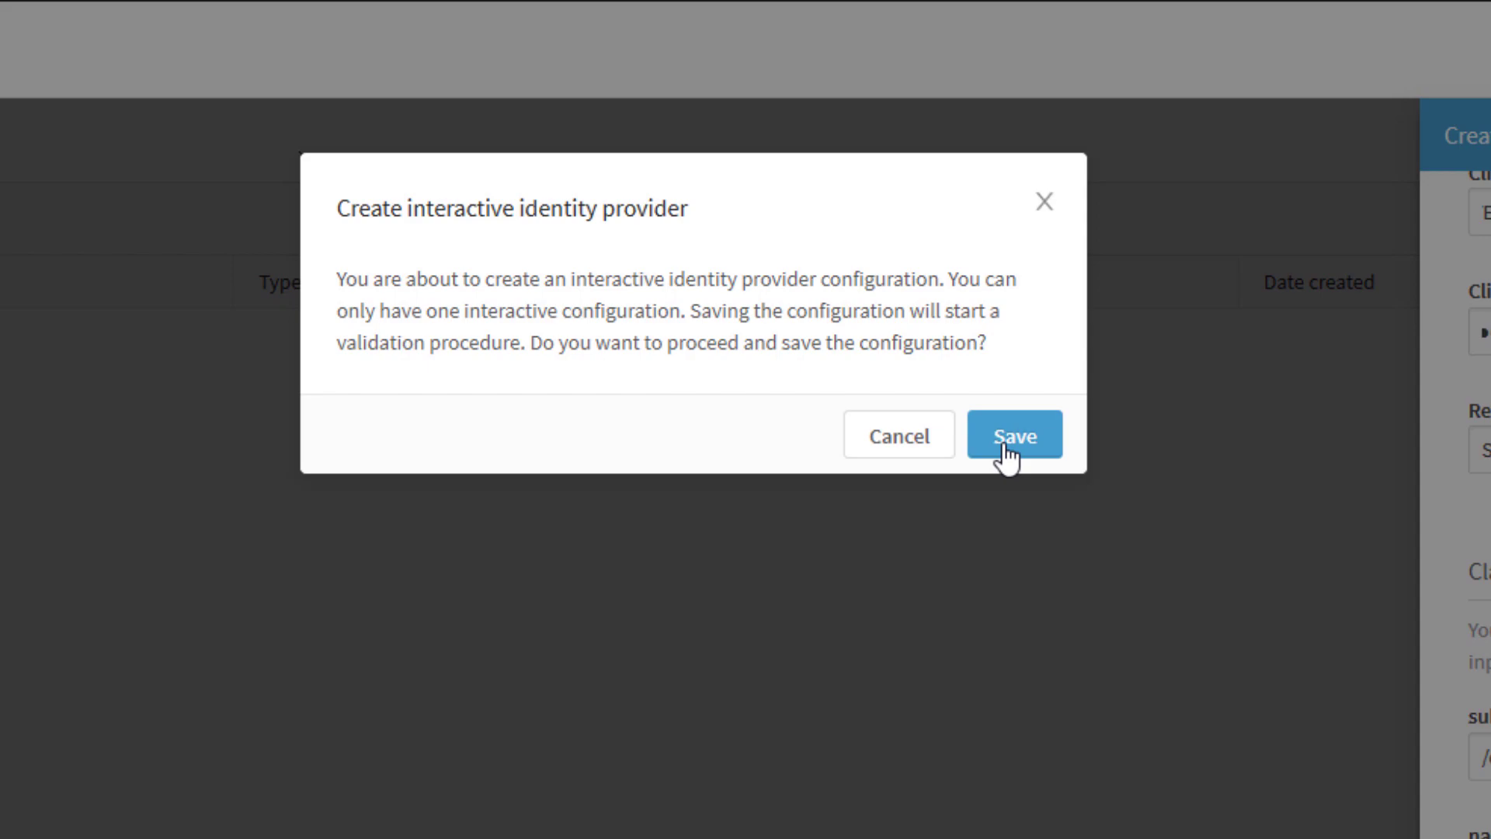
- Save the configuration, log in to the Salesforce sandbox, and allow QlikCloudServices access
click(1005, 446)
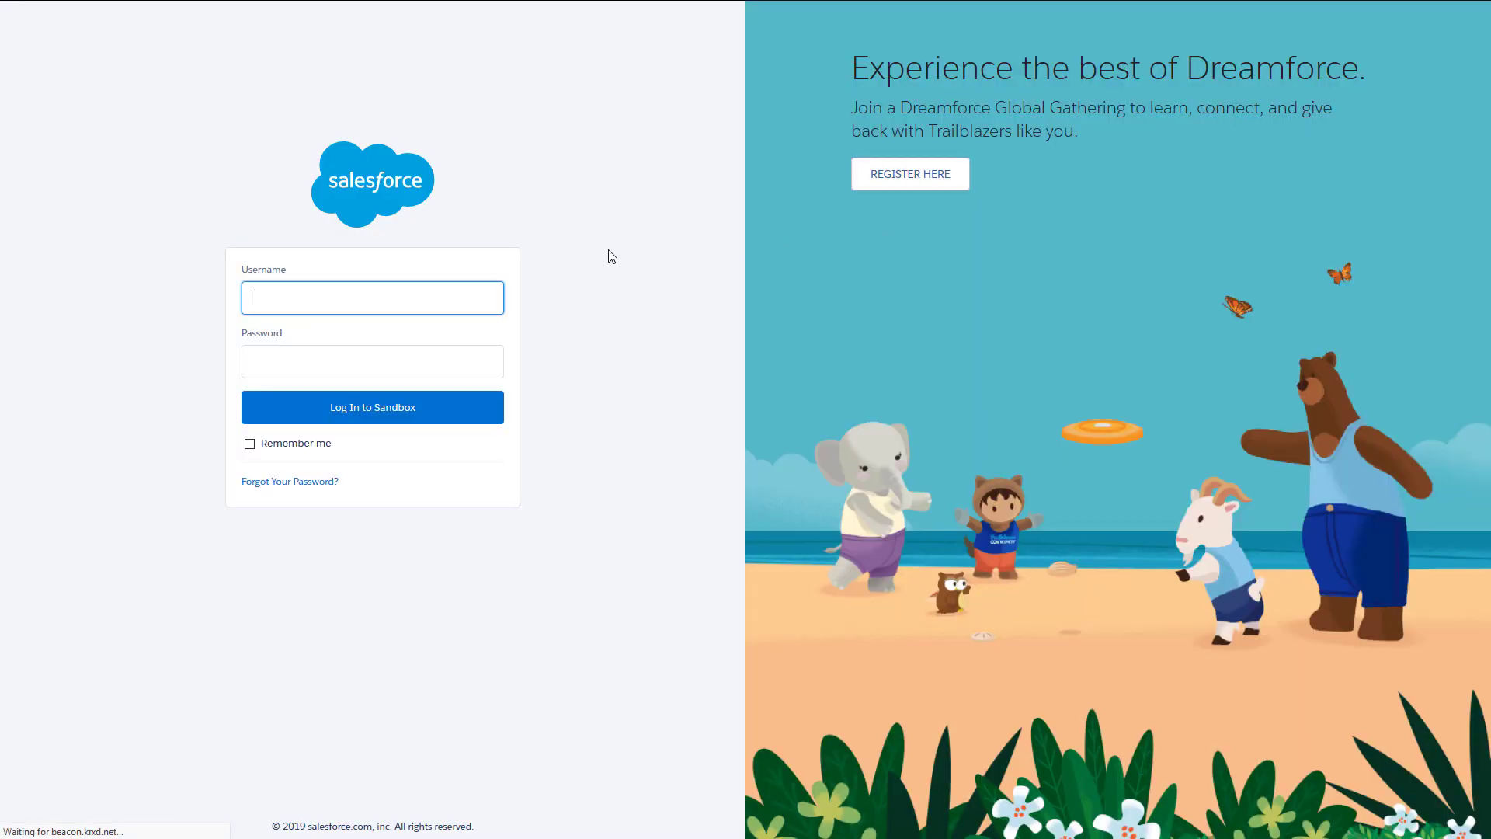
click(465, 306)
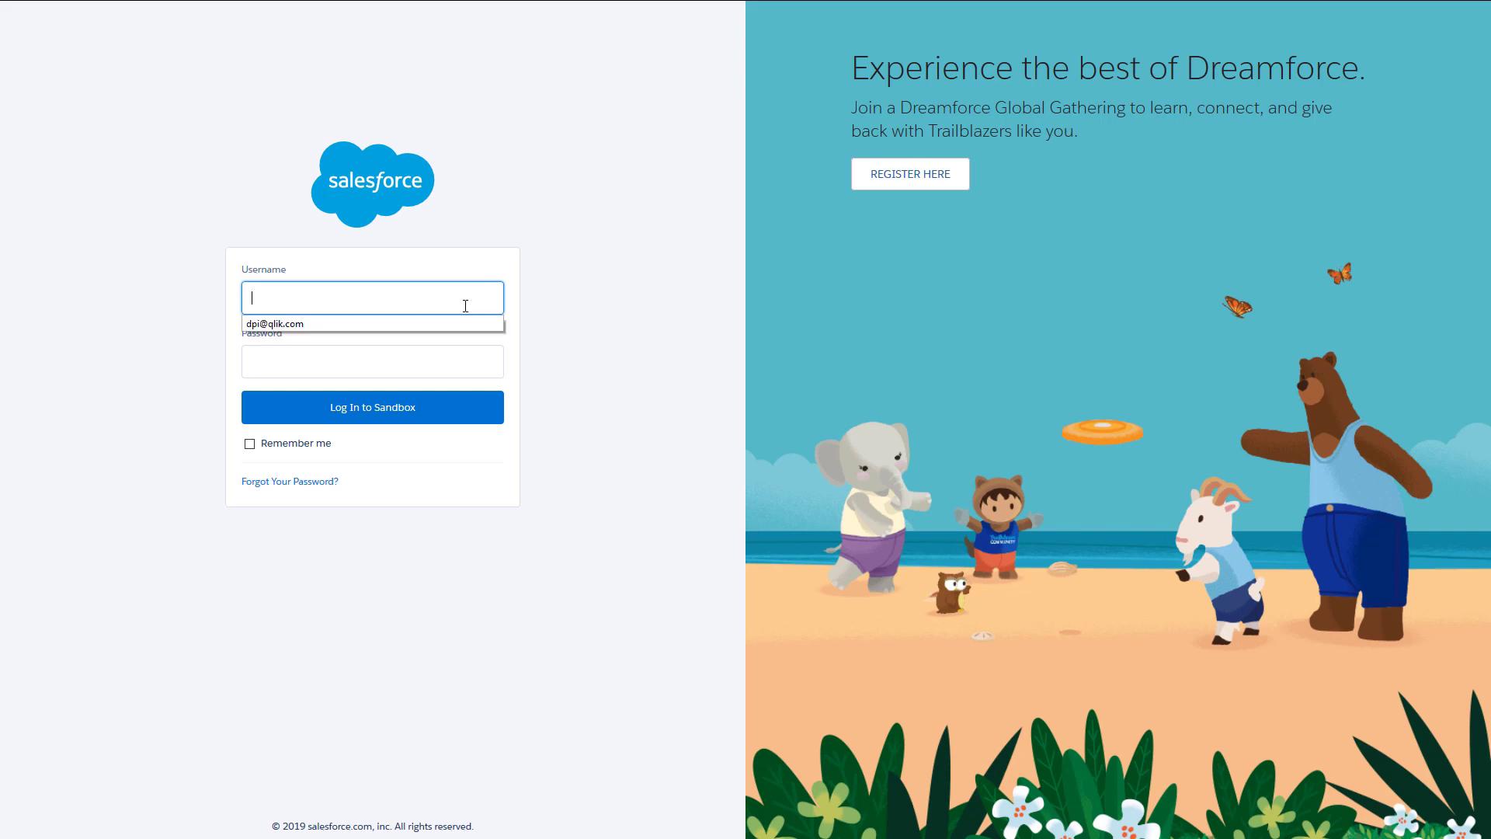
click(433, 323)
click(393, 353)
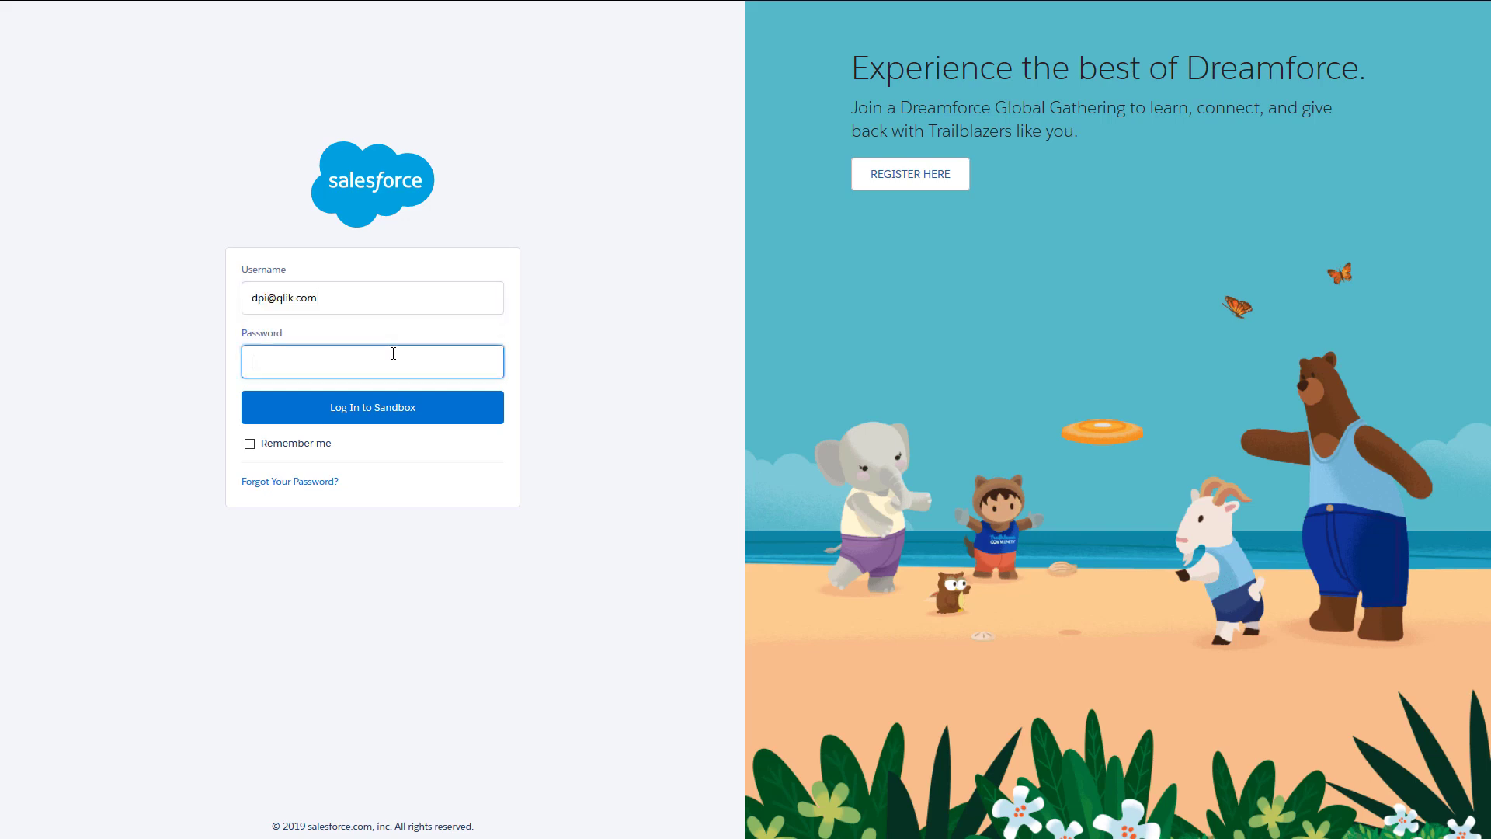
text(********)
click(382, 417)
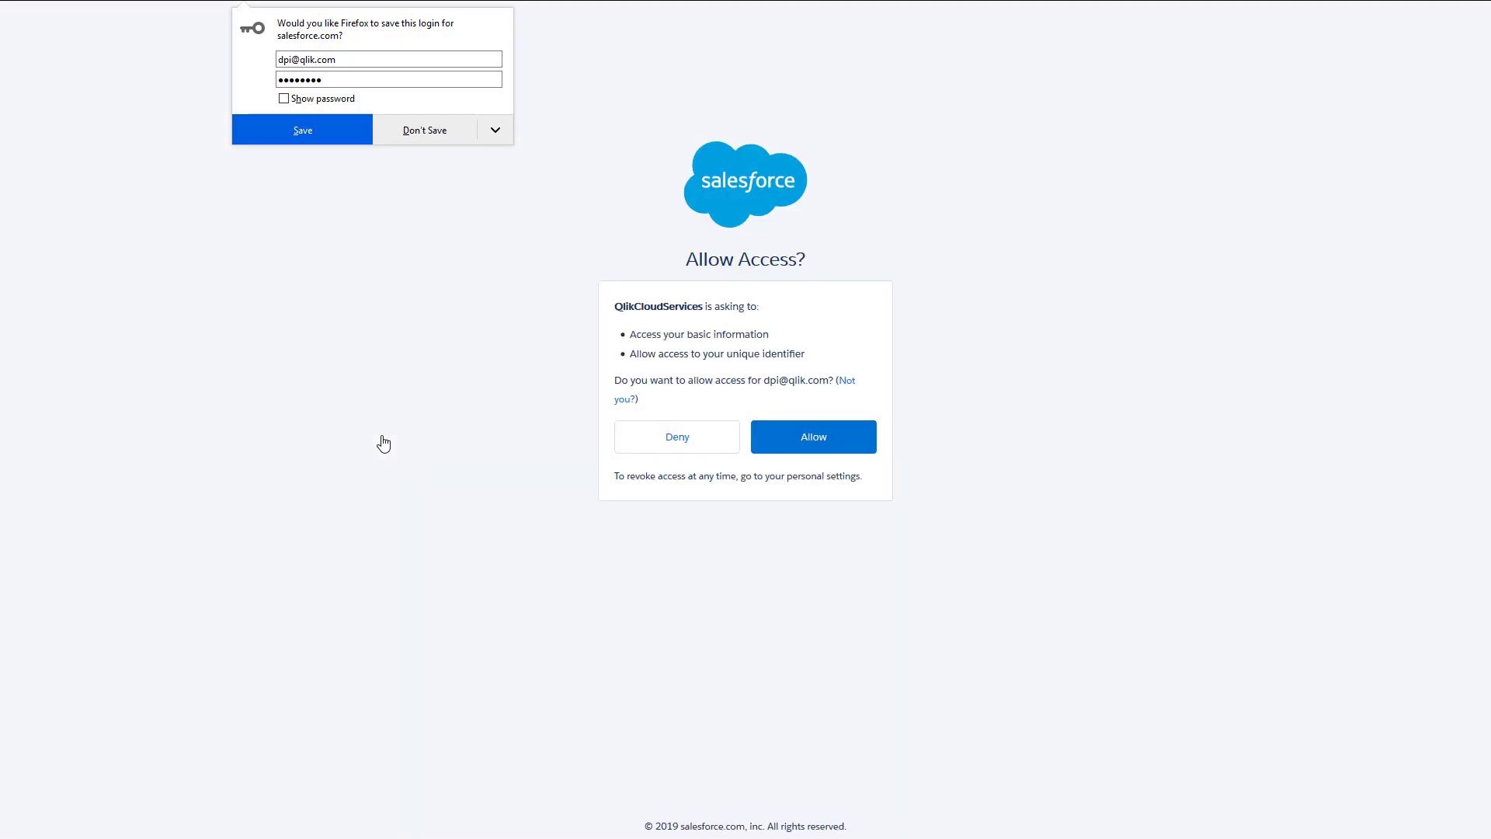
click(441, 138)
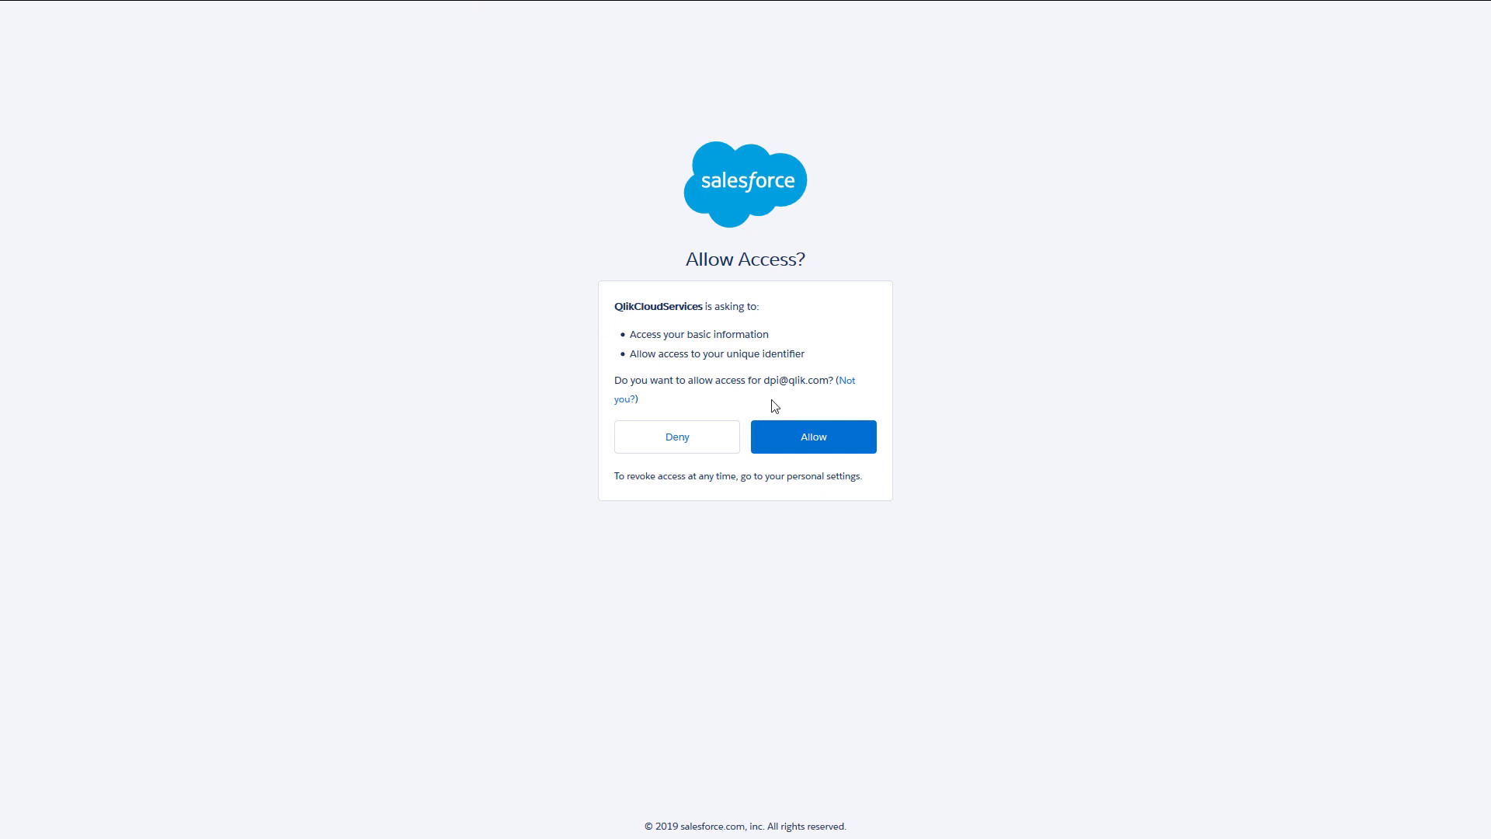
click(776, 441)
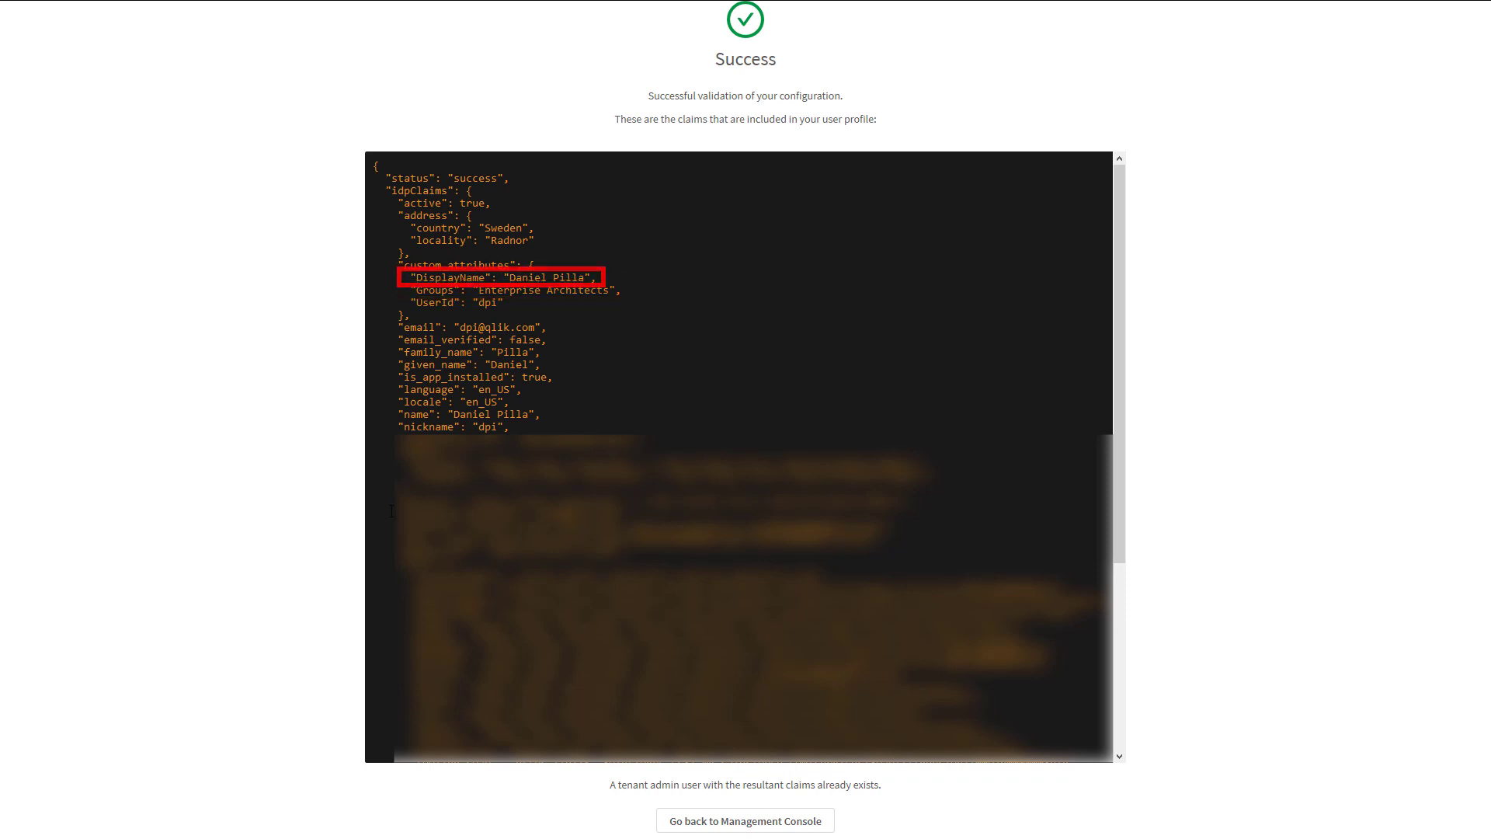
- Review the validated claims, return to the Management Console, and set the Salesforce provider Active
scroll(738, 458, down, 10)
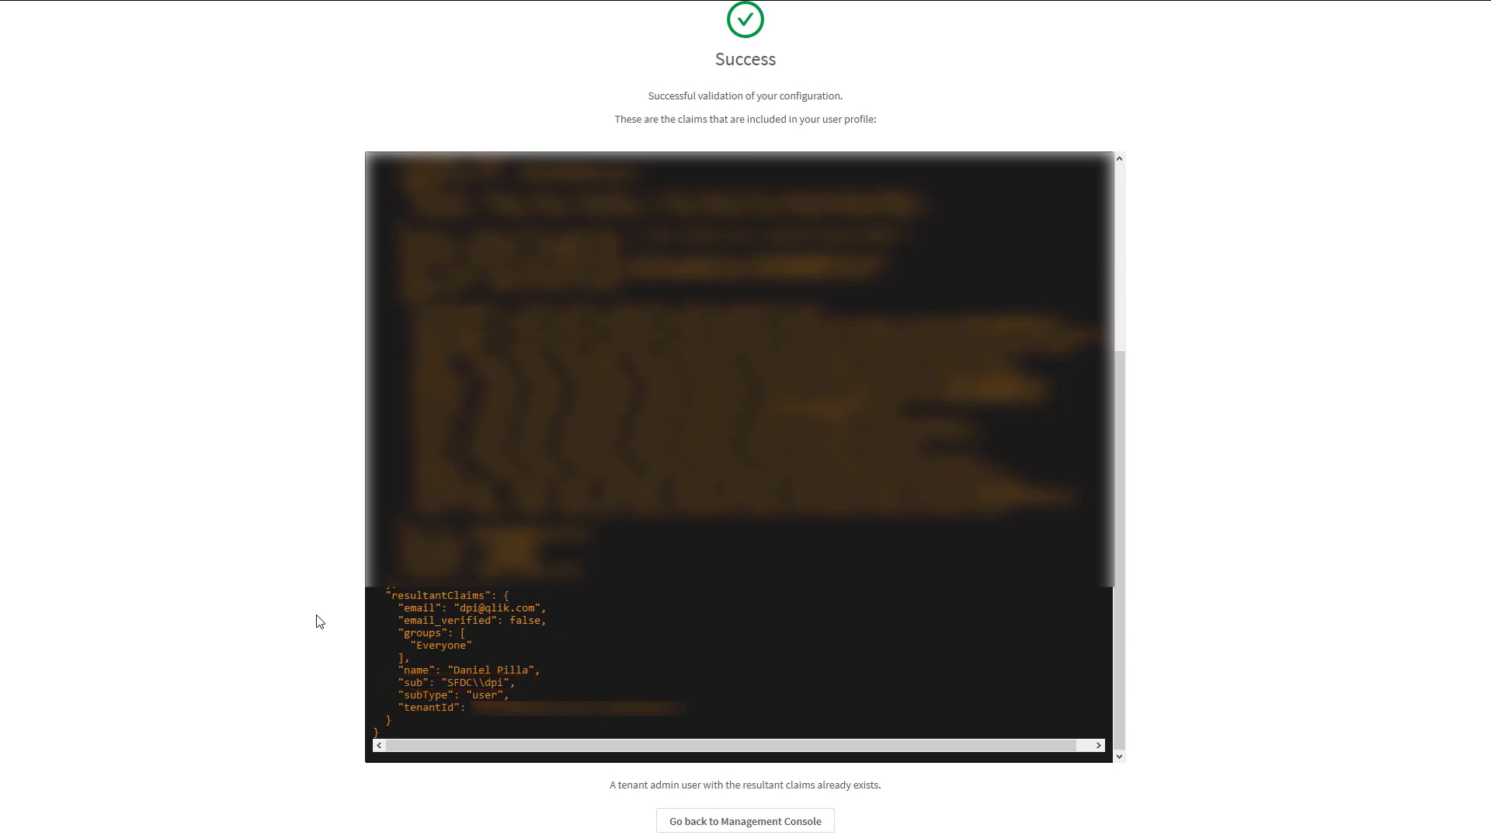
click(757, 825)
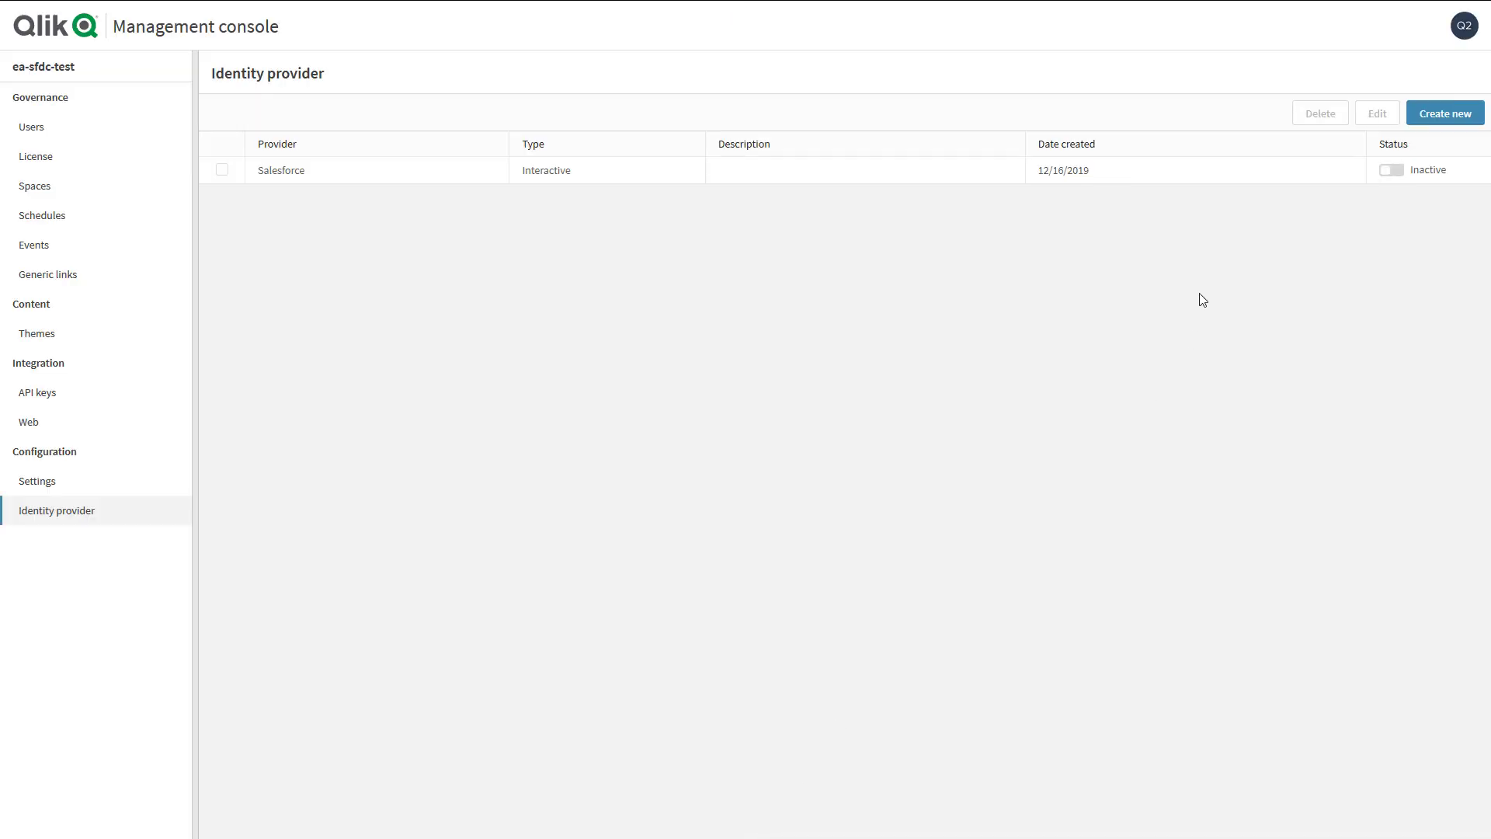
click(1192, 176)
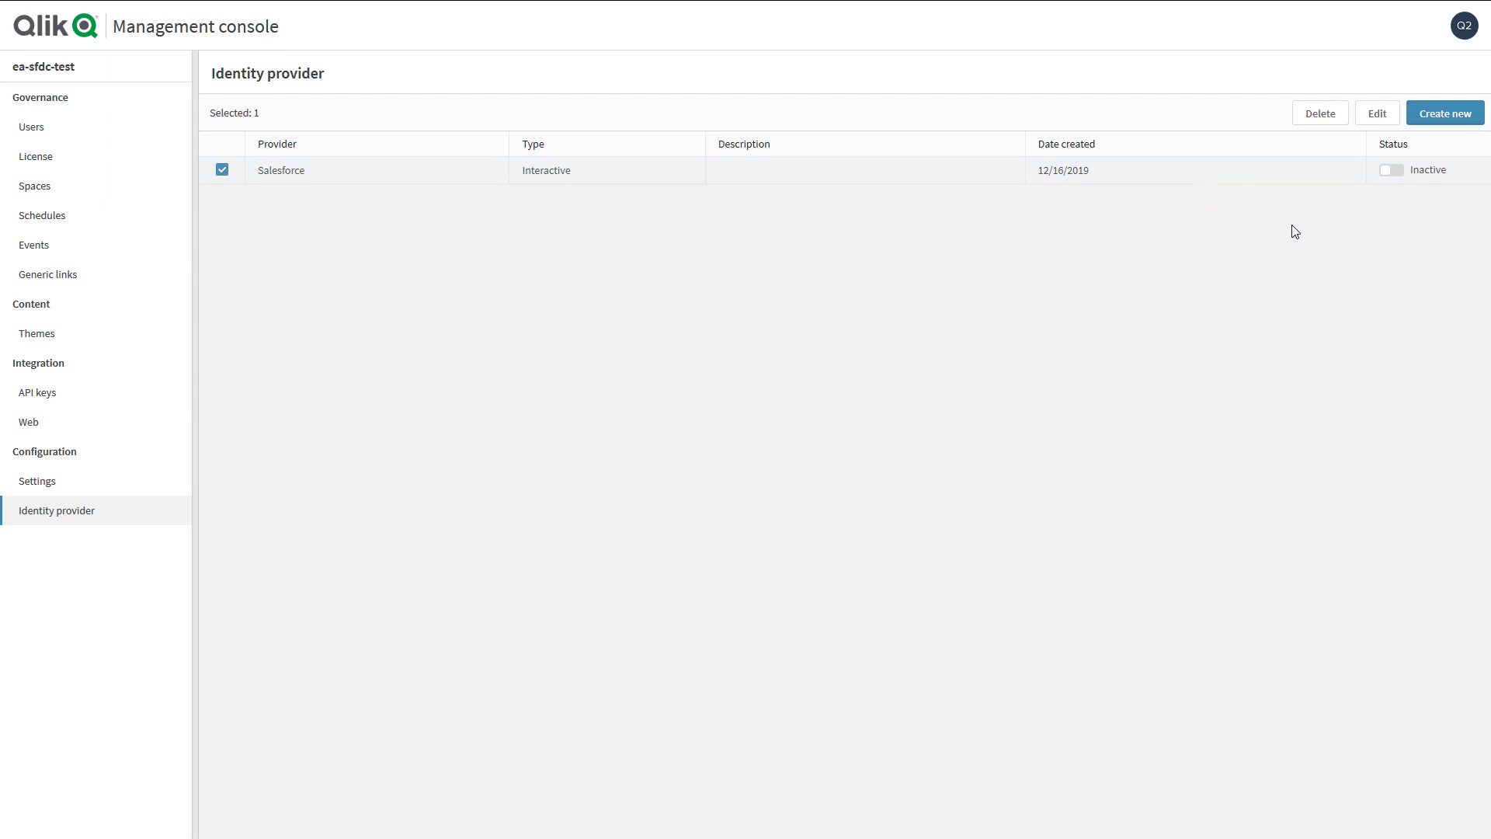
click(1391, 171)
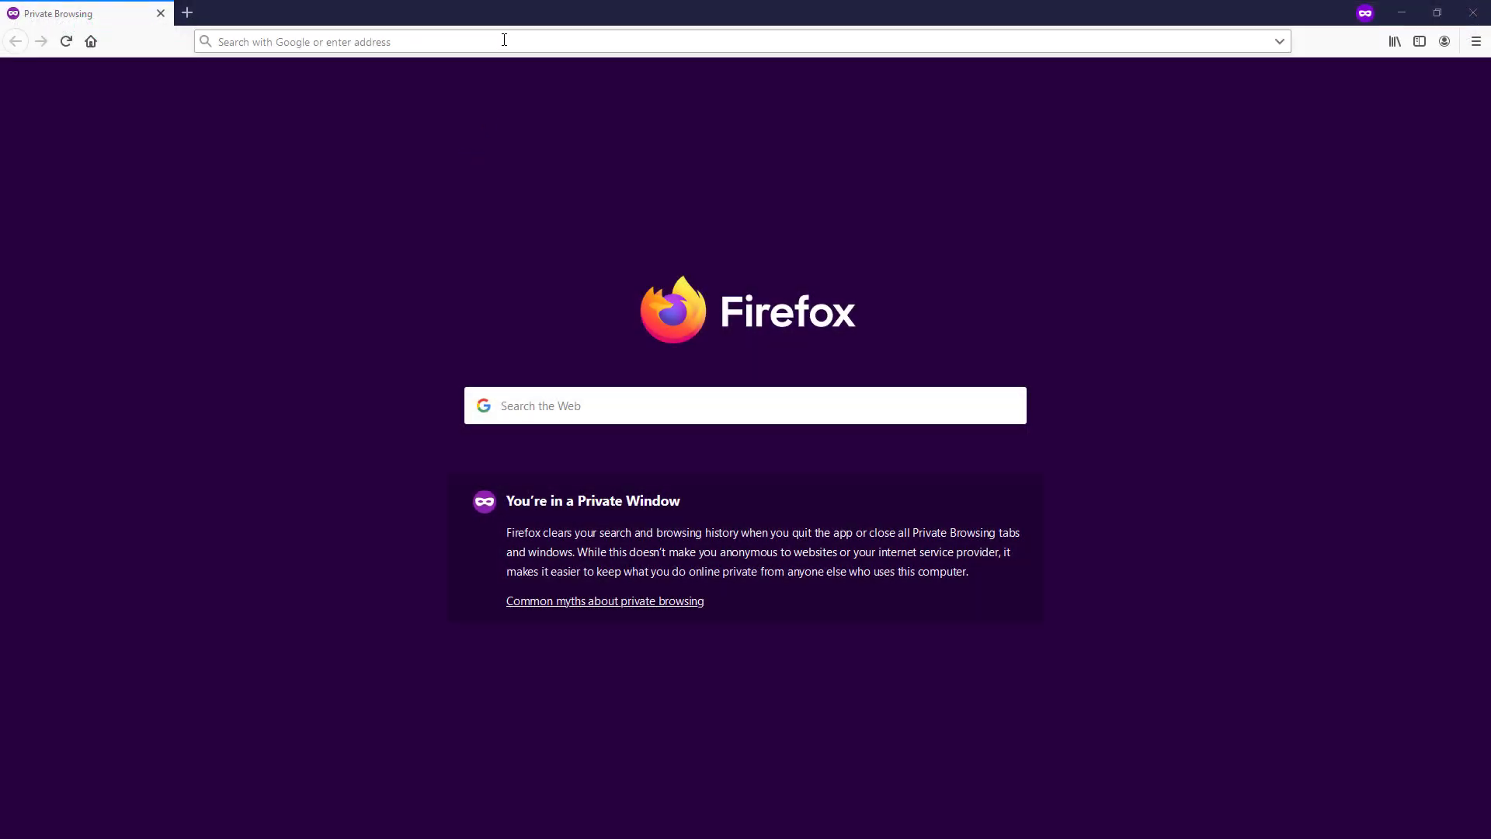
- Open the tenant URL in a private window and log in with the Salesforce username and password
click(504, 40)
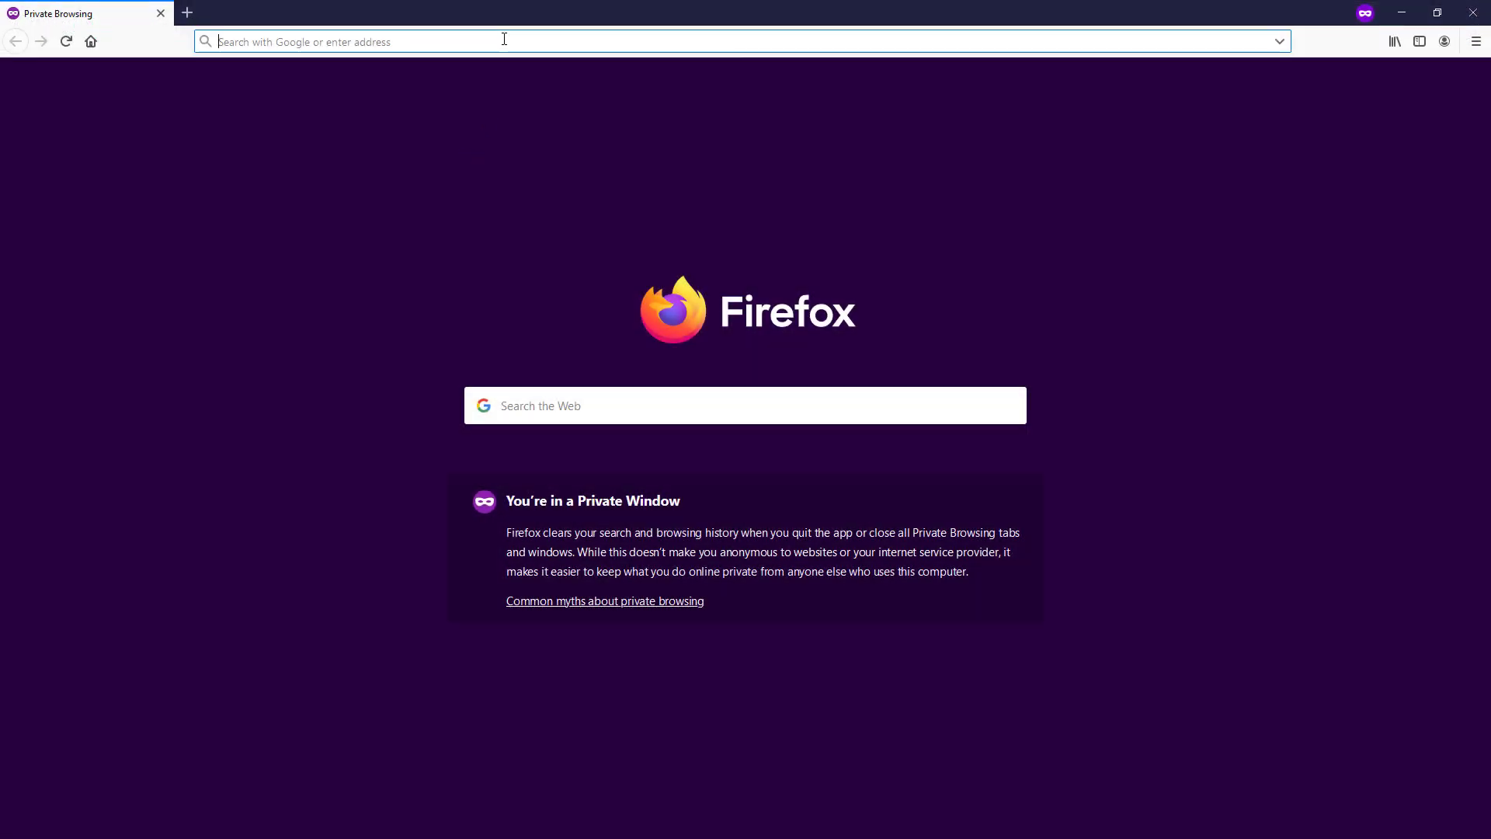
text(https://ea-sfdc-test.us.qlikcloud.com)
key(Return)
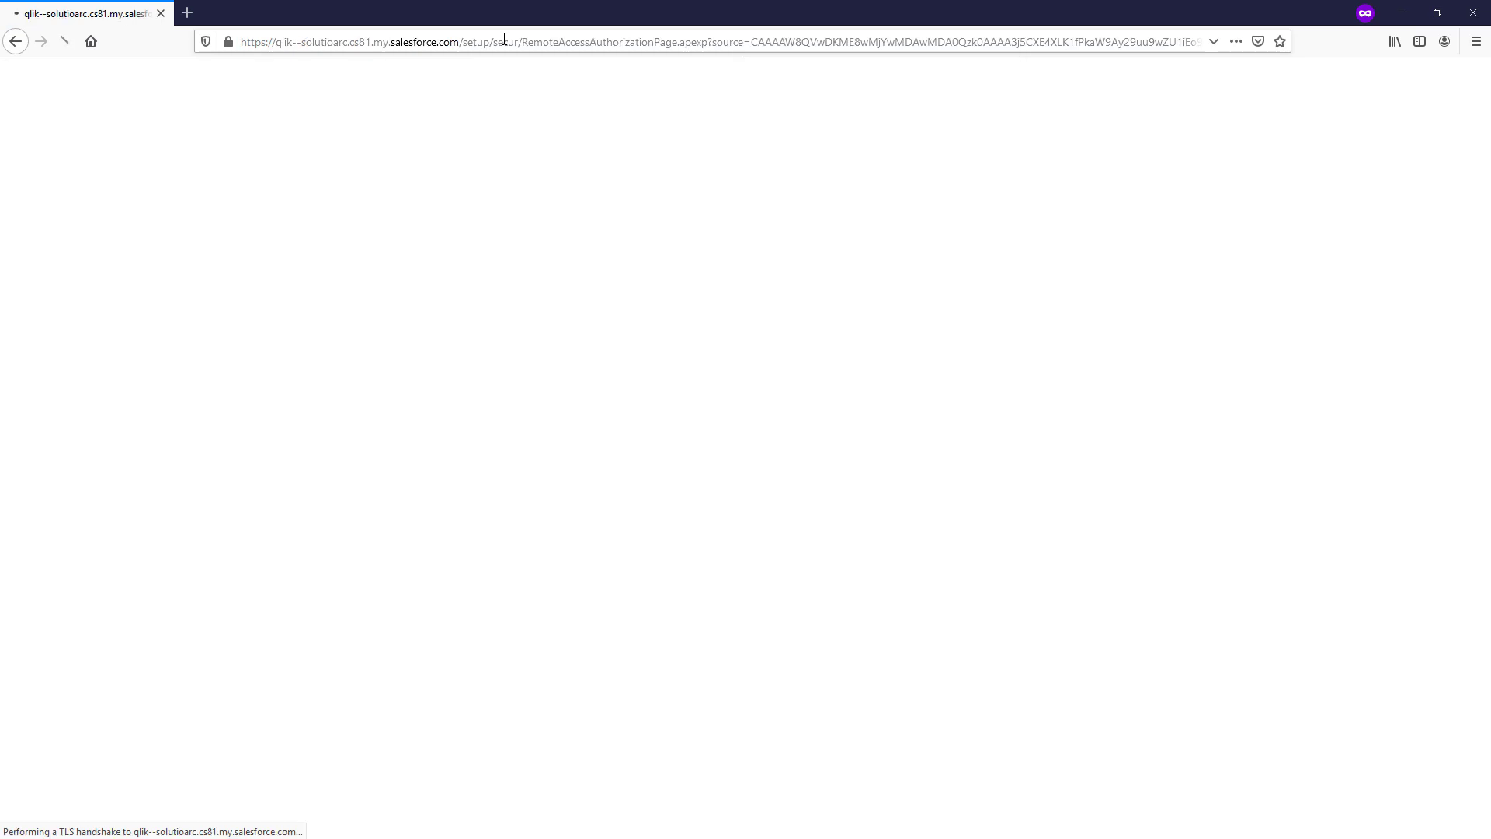
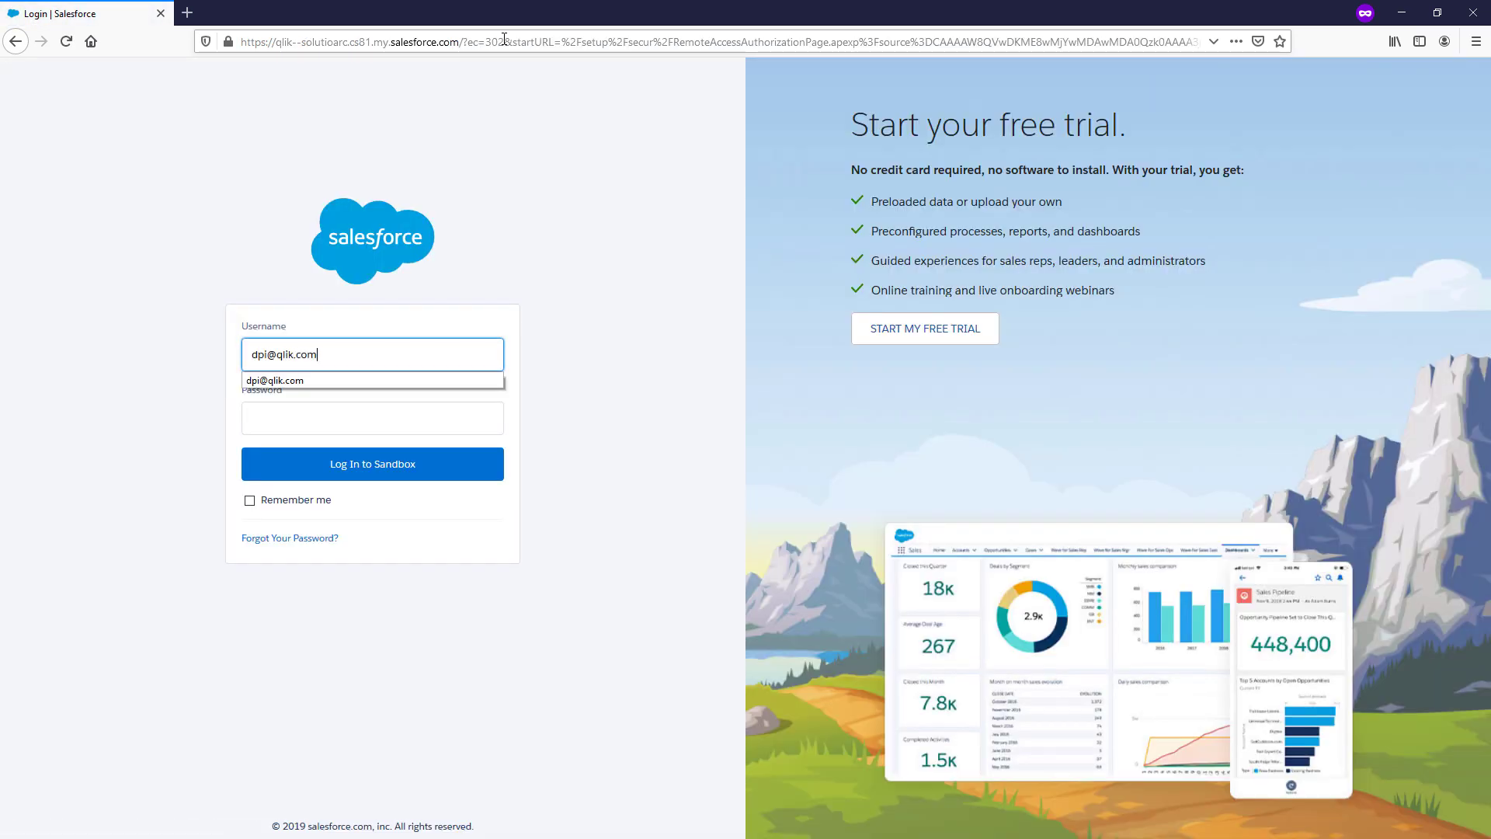
key(Tab)
text(••••••••)
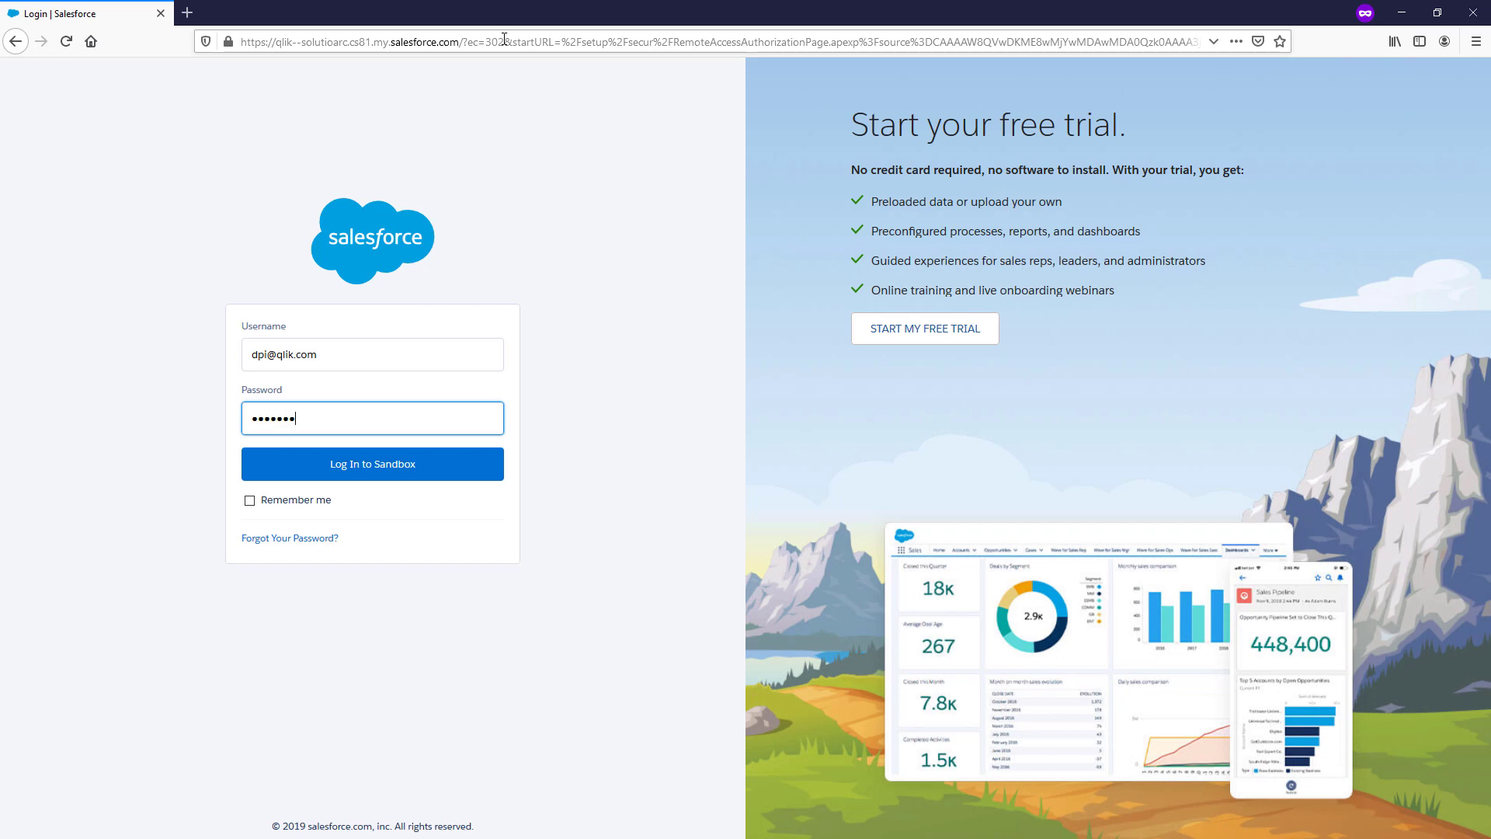
key(Return)
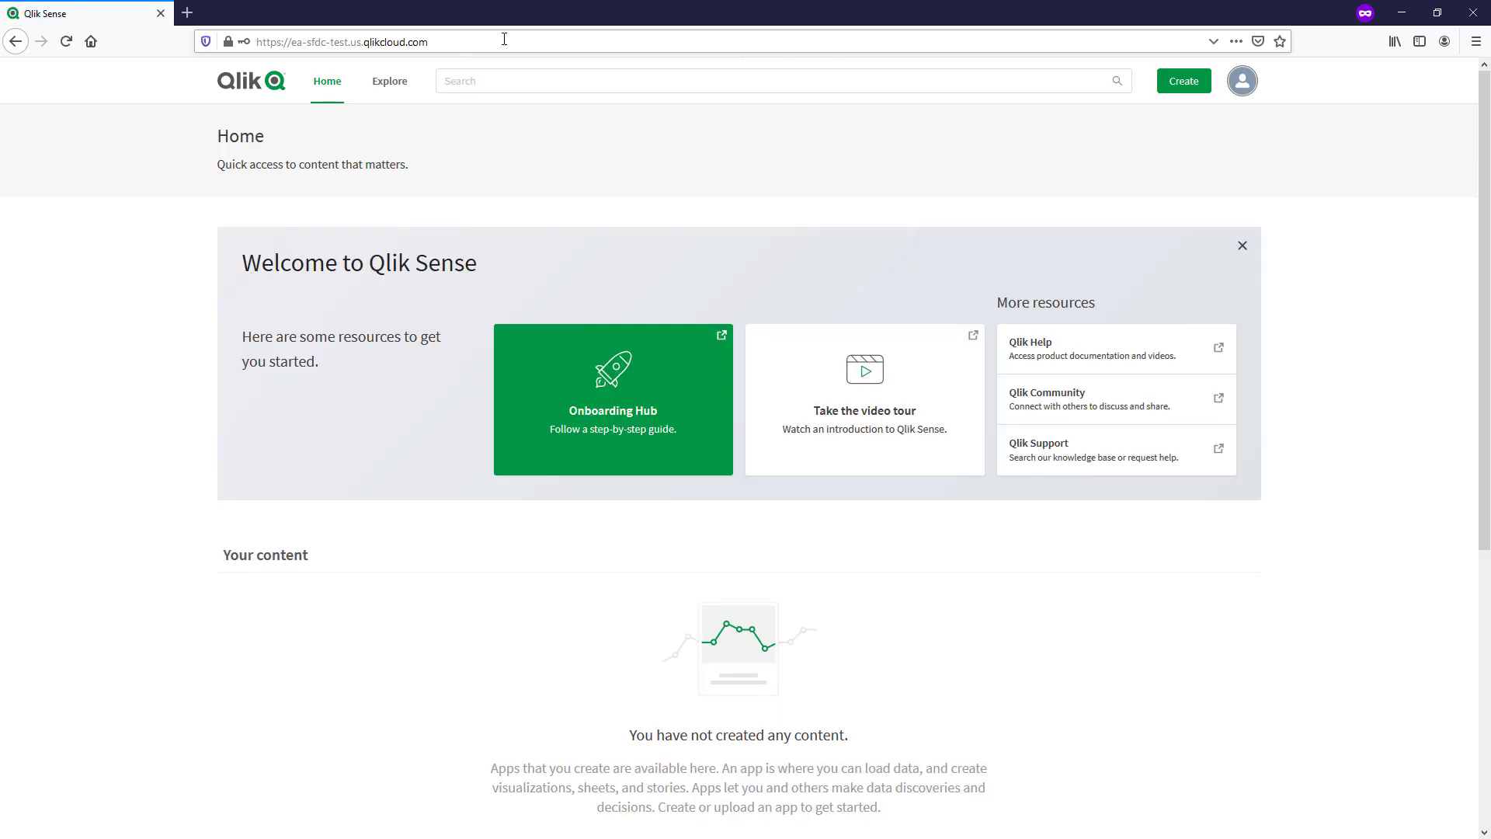
- Go to Administration, then License, and show the Assigned users list
click(1242, 82)
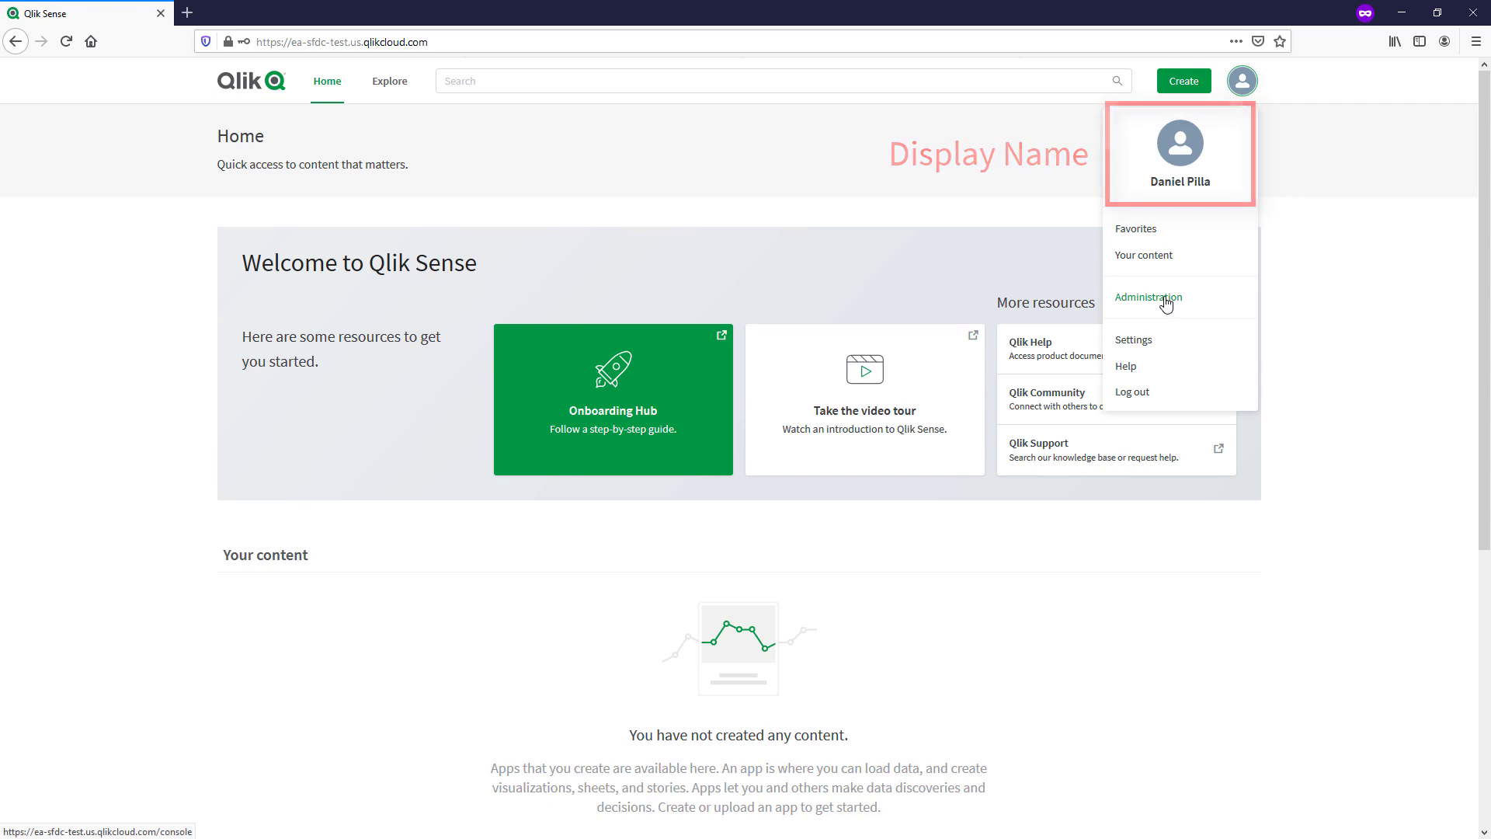
click(1165, 300)
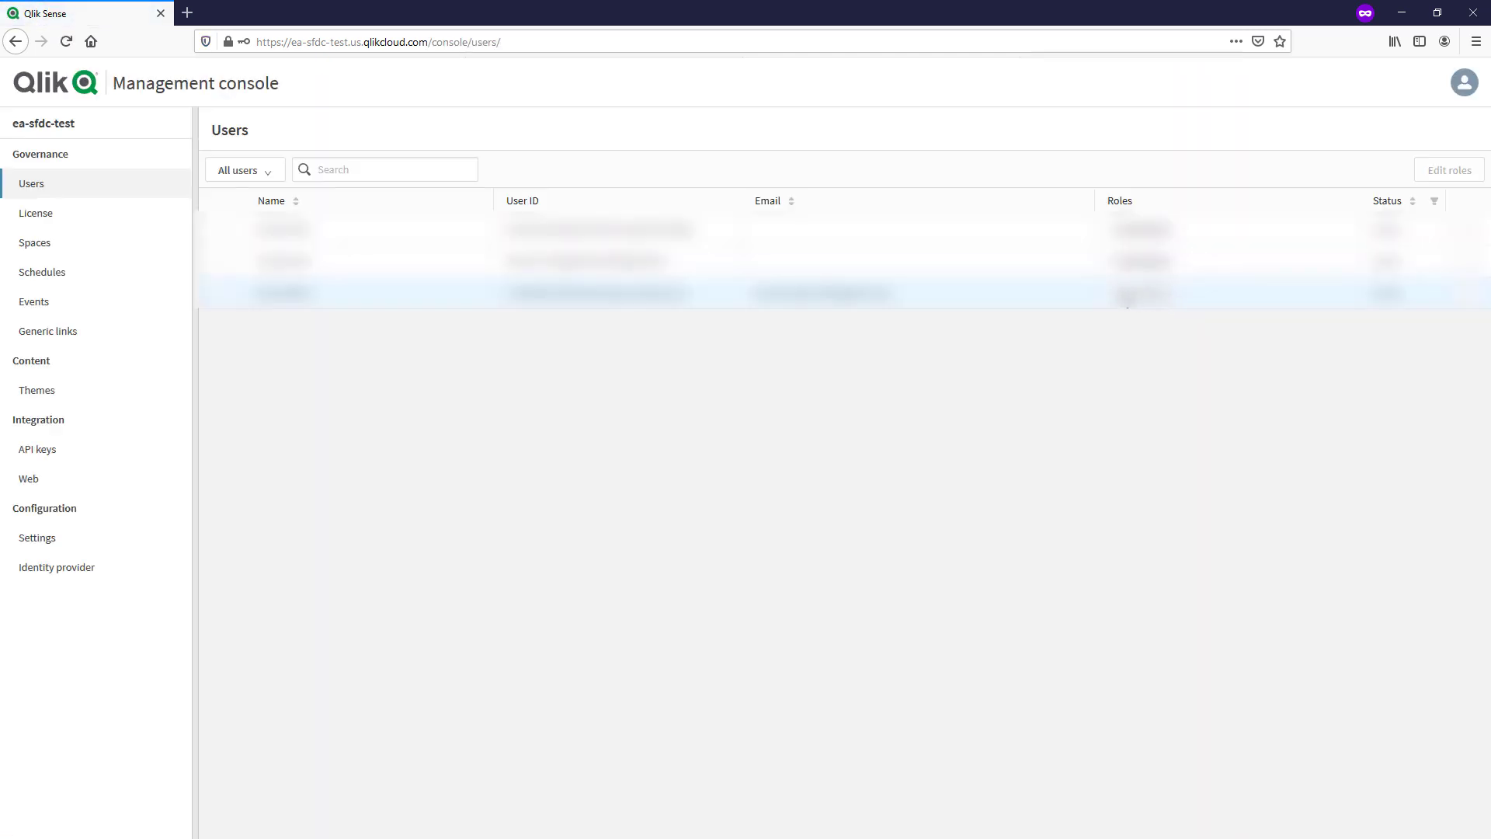
click(64, 225)
click(307, 180)
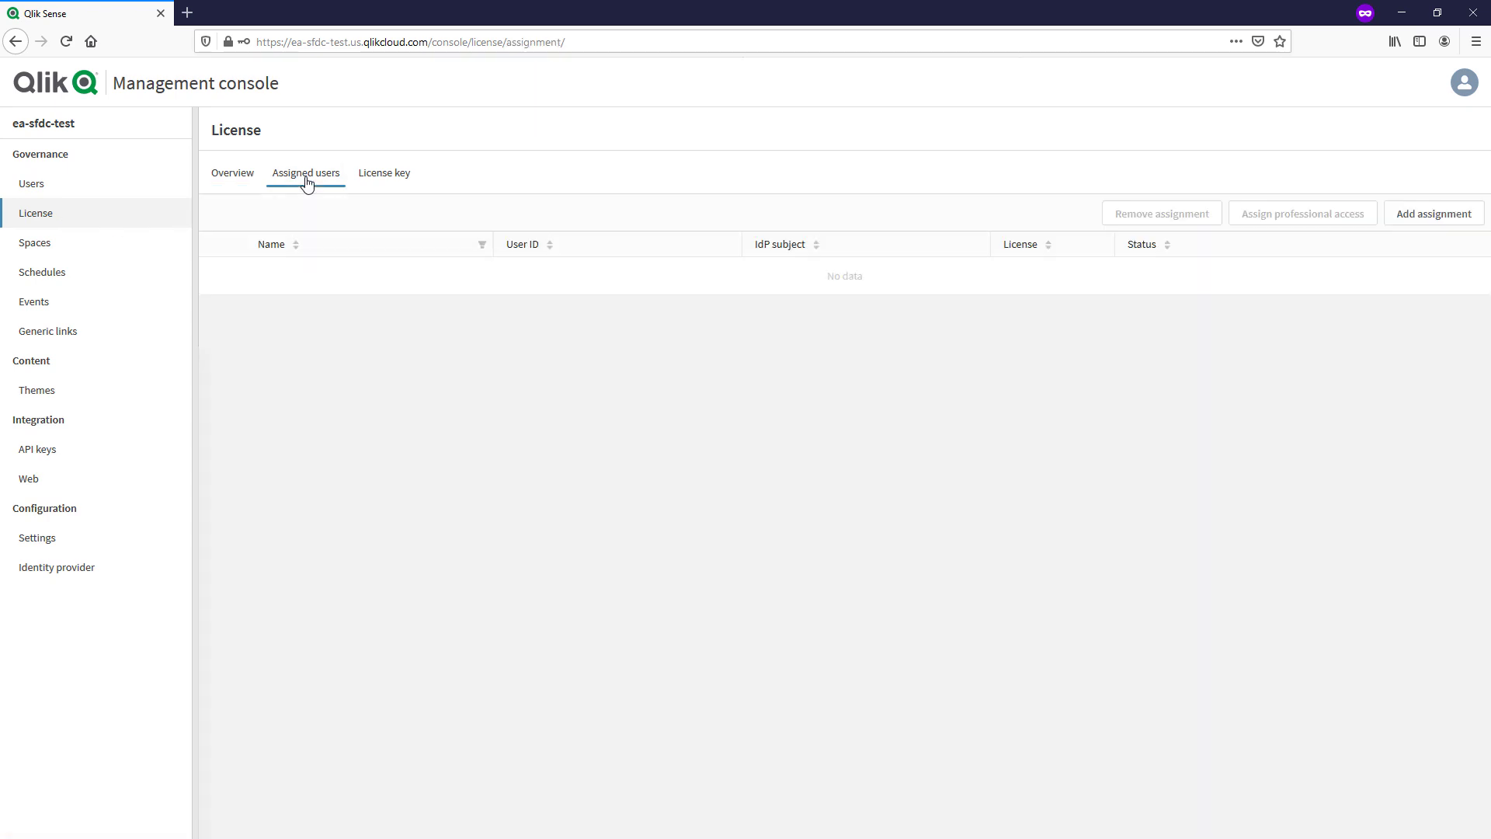